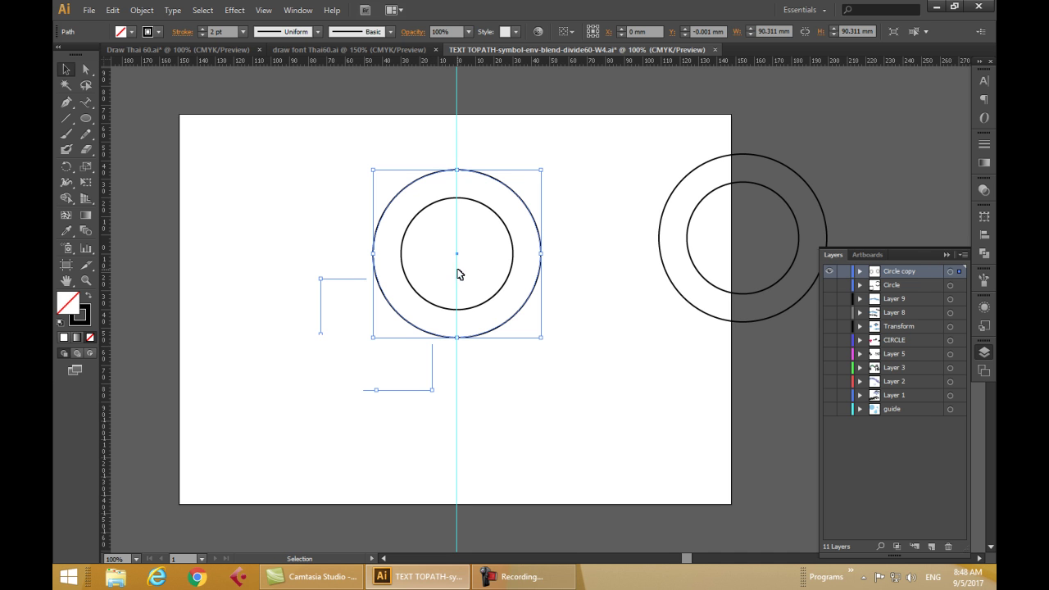
Draw a vertical line about 117 mm long through the centre of the two concentric circles on the artboard, along the vertical guide.
left_click(70, 120)
left_click_drag(71, 121, 121, 118)
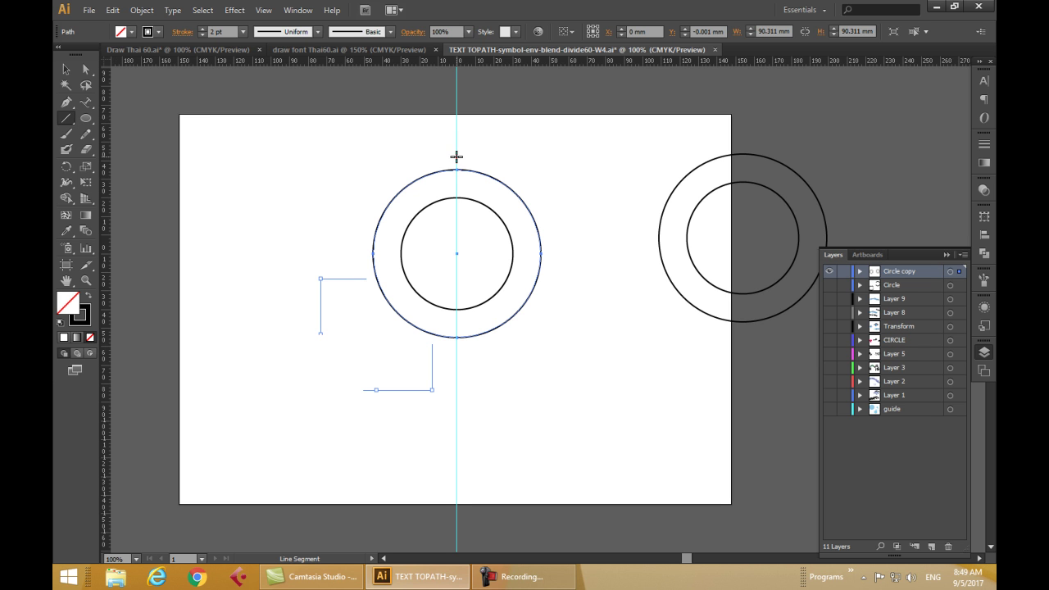
left_click_drag(456, 155, 459, 374)
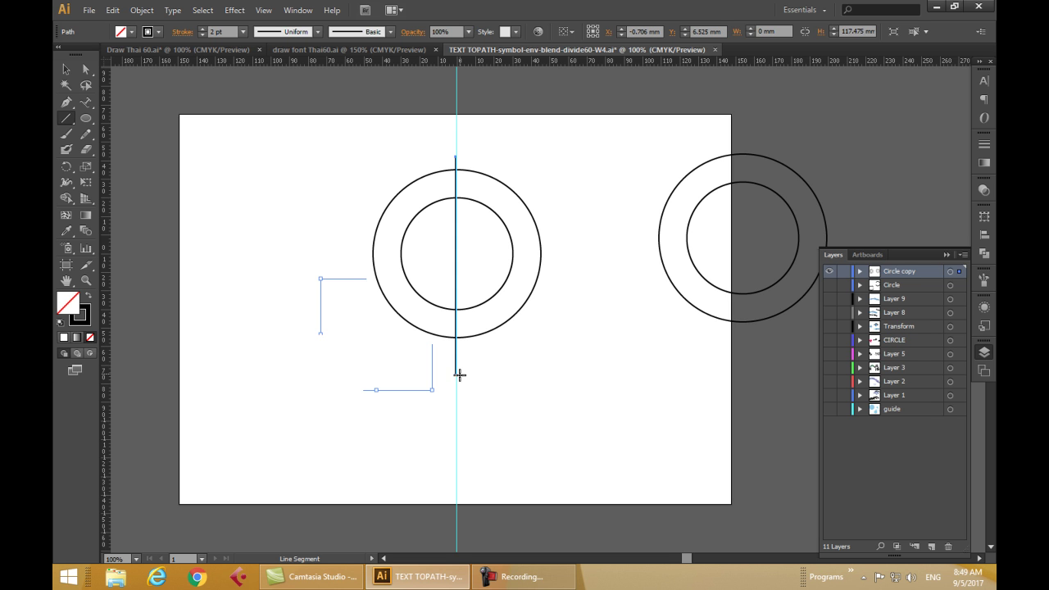
Move the vertical line closer onto the vertical guide, to about X -0.35 mm.
left_click(64, 72)
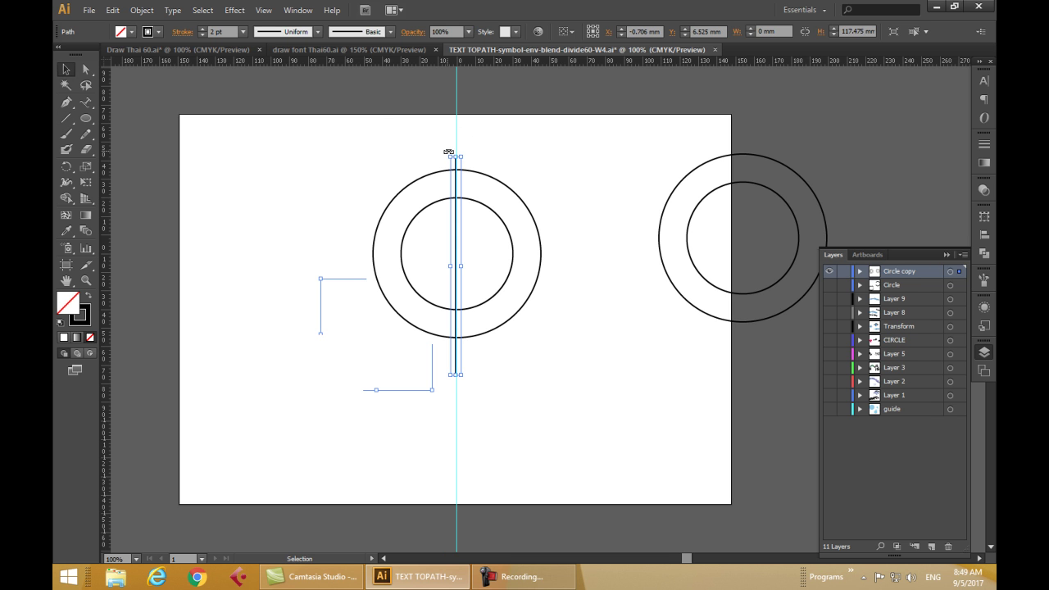
scroll(457, 162, "up", 2)
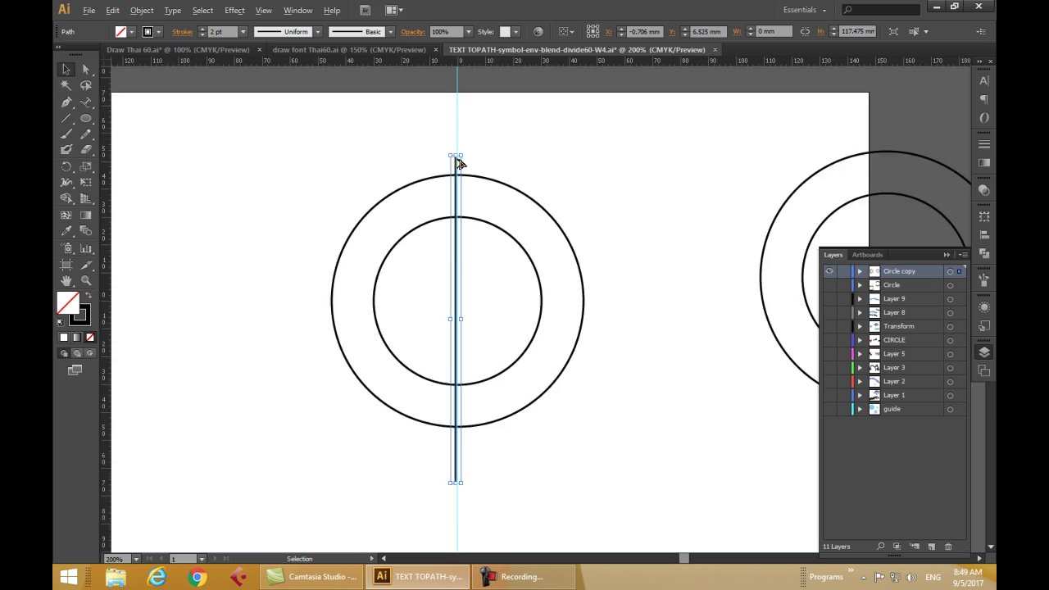
key("alt")
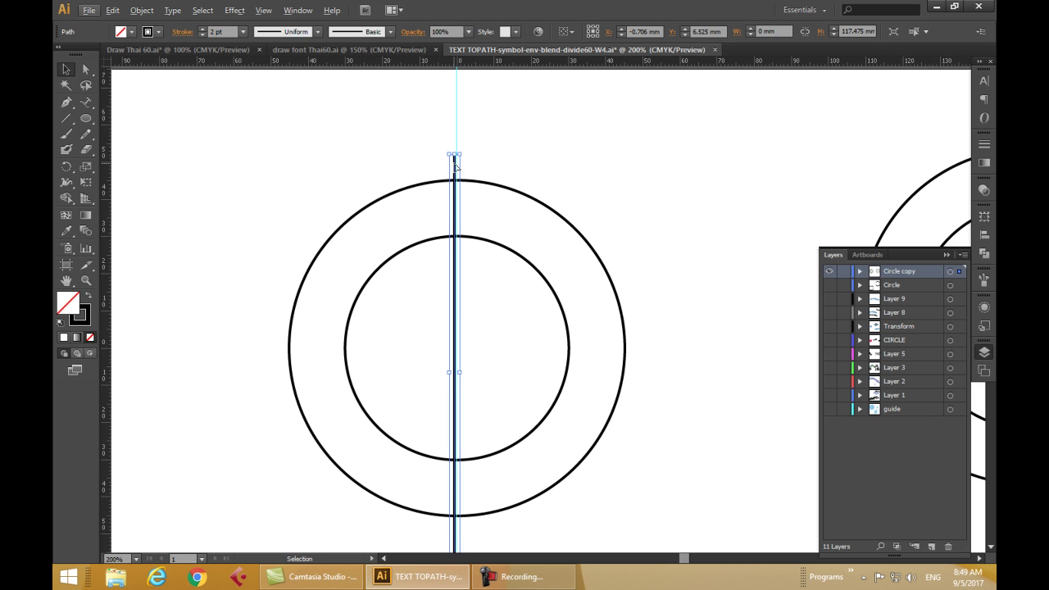
left_click_drag(457, 166, 456, 168)
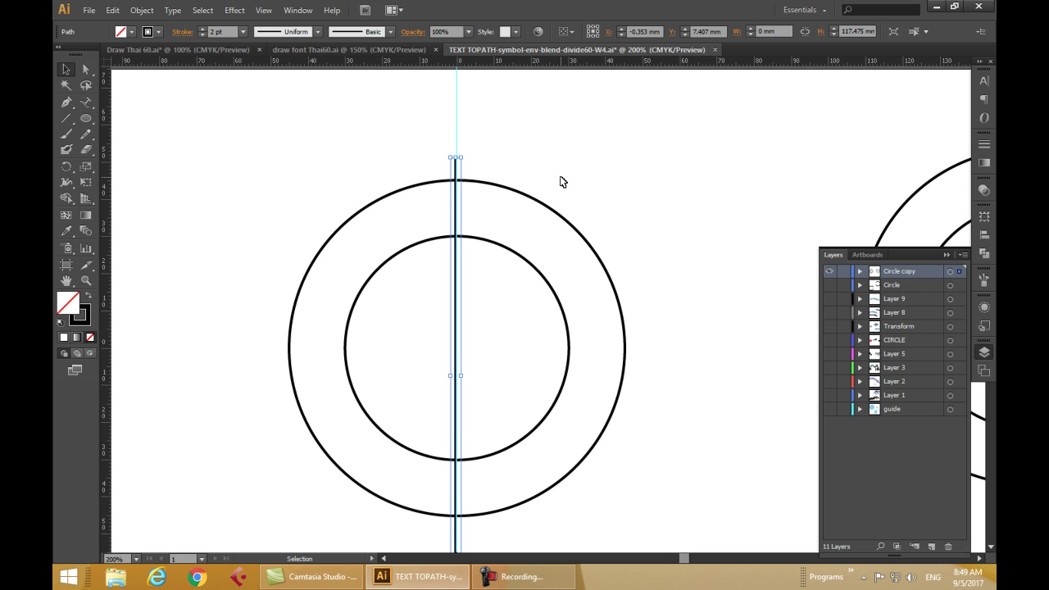
Resize the vertical line from both ends to about 129 mm so it extends past the outer circle above and below.
scroll(560, 177, "down", 3)
scroll(562, 181, "down", 2)
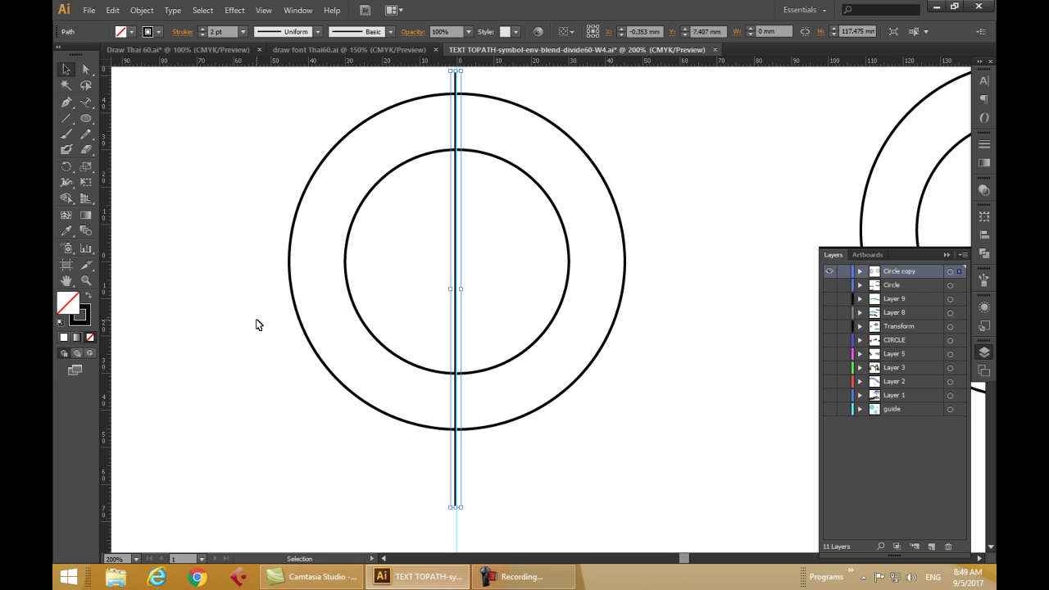
scroll(258, 325, "up", 1, "alt")
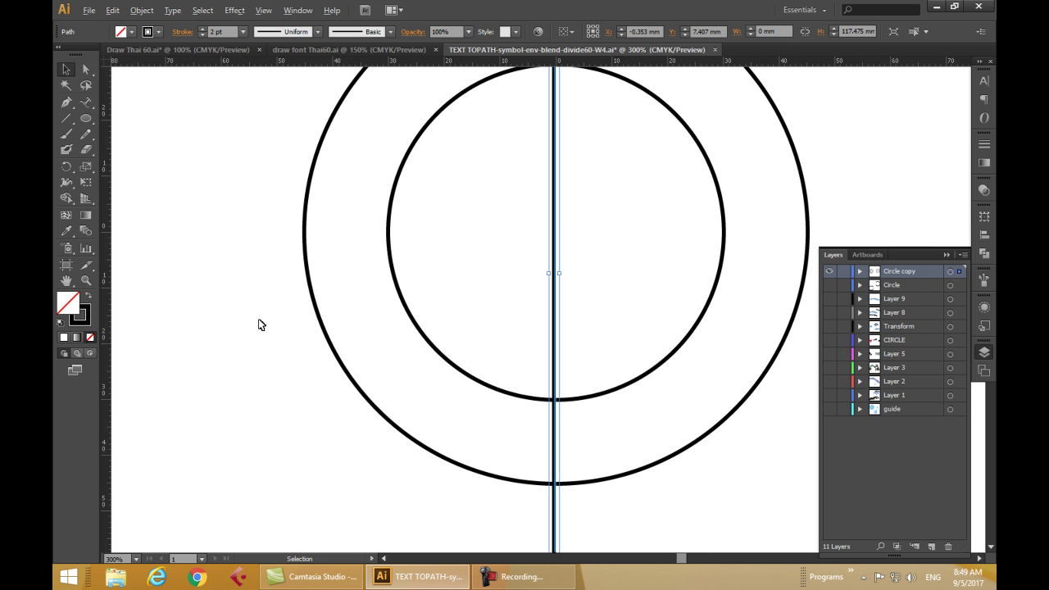
scroll(258, 325, "down", 2, "alt")
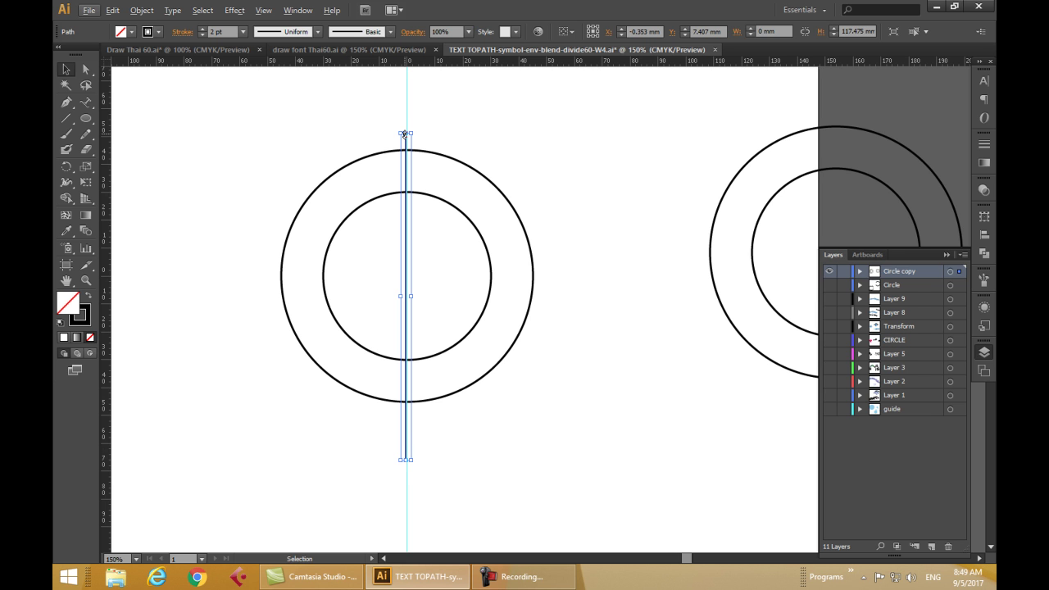
left_click_drag(405, 133, 405, 151)
left_click_drag(406, 461, 407, 402)
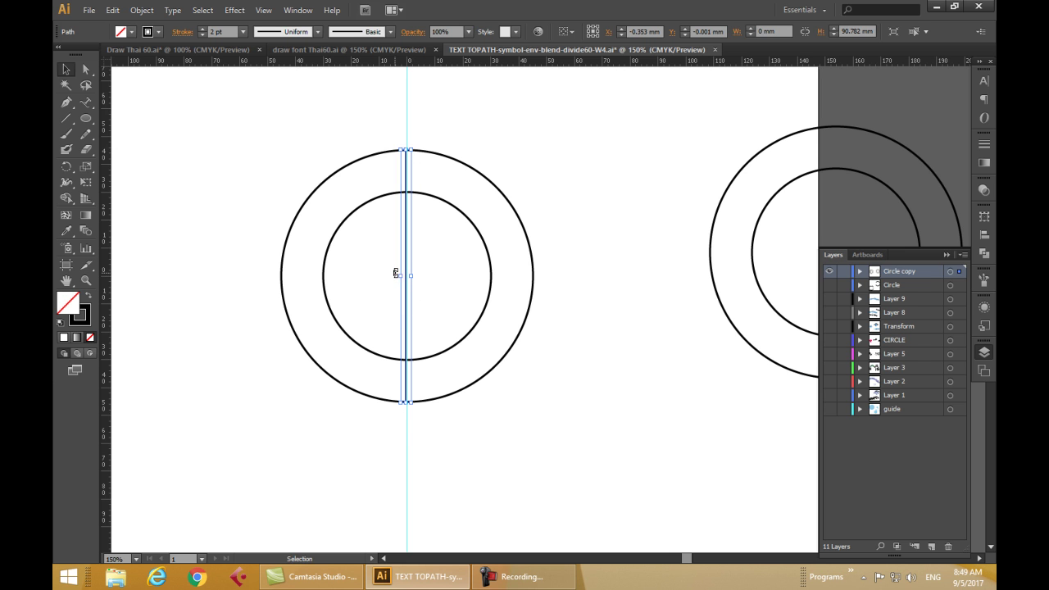
left_click_drag(406, 402, 406, 474)
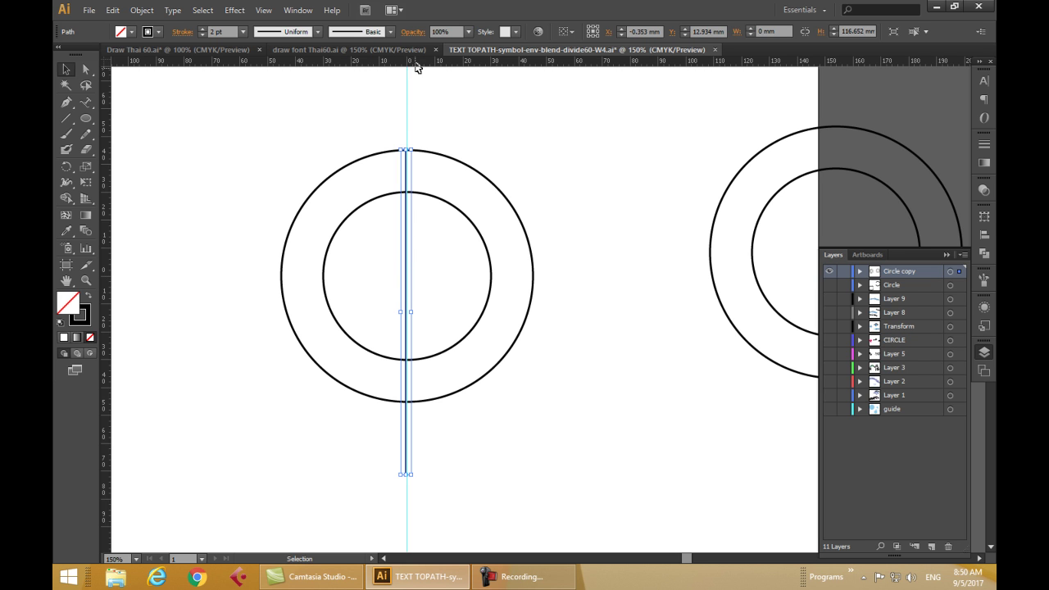
left_click_drag(404, 148, 407, 116)
Add a horizontal guide and move it close to the centre of the concentric circles, at about Y -0.47 mm.
left_click_drag(435, 65, 471, 284)
left_click(489, 261)
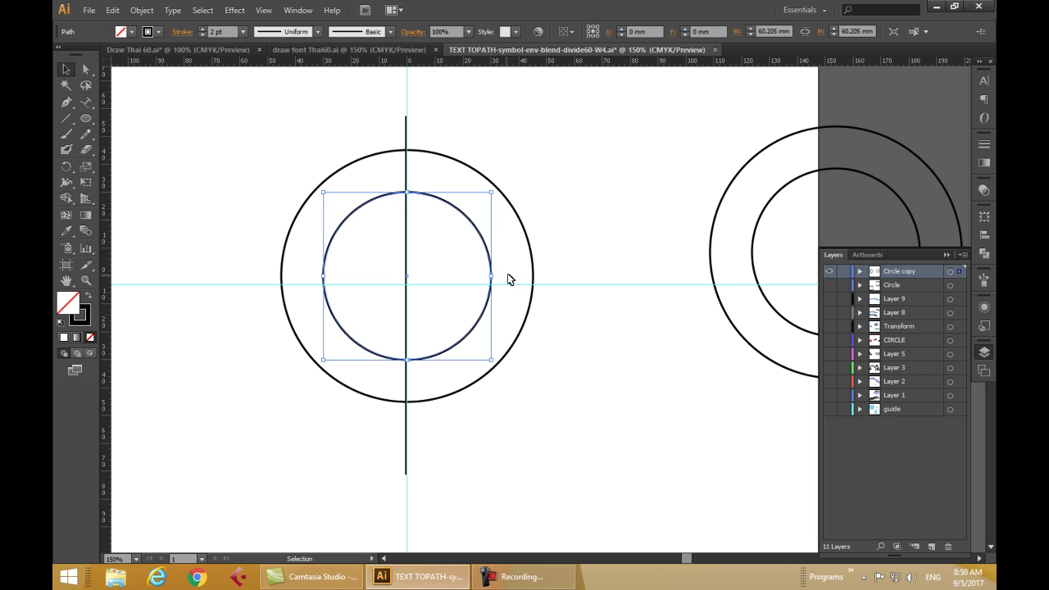
left_click_drag(563, 286, 566, 281)
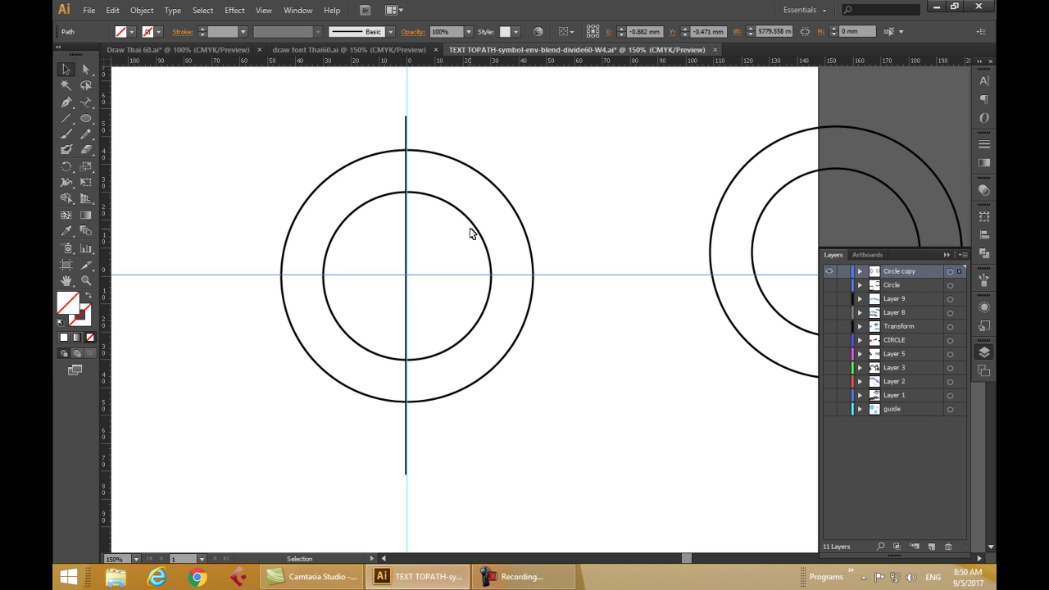
left_click(451, 209)
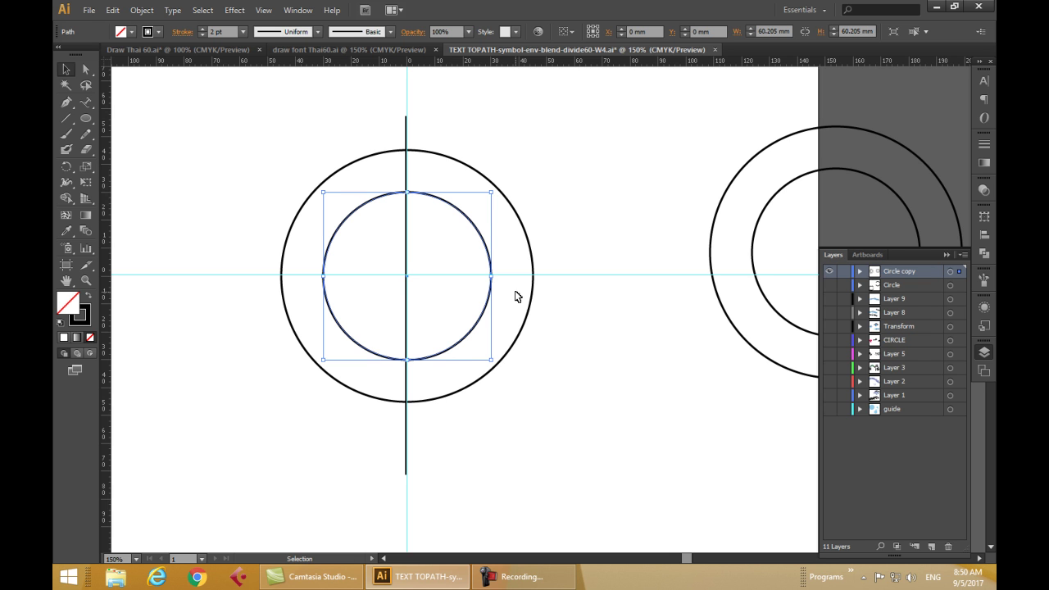
Fine-tune the horizontal guide to about Y 0 mm and check it against the inner circle's centre.
scroll(489, 300, "up", 2)
key("alt")
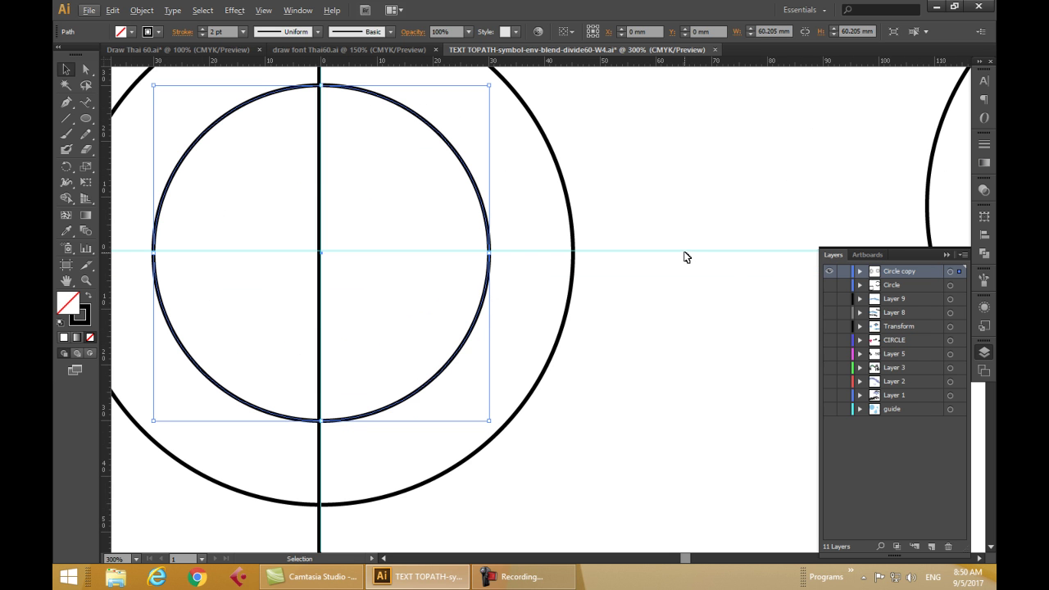
left_click_drag(684, 251, 685, 254)
key("ctrl+z")
key("ctrl+shift+z")
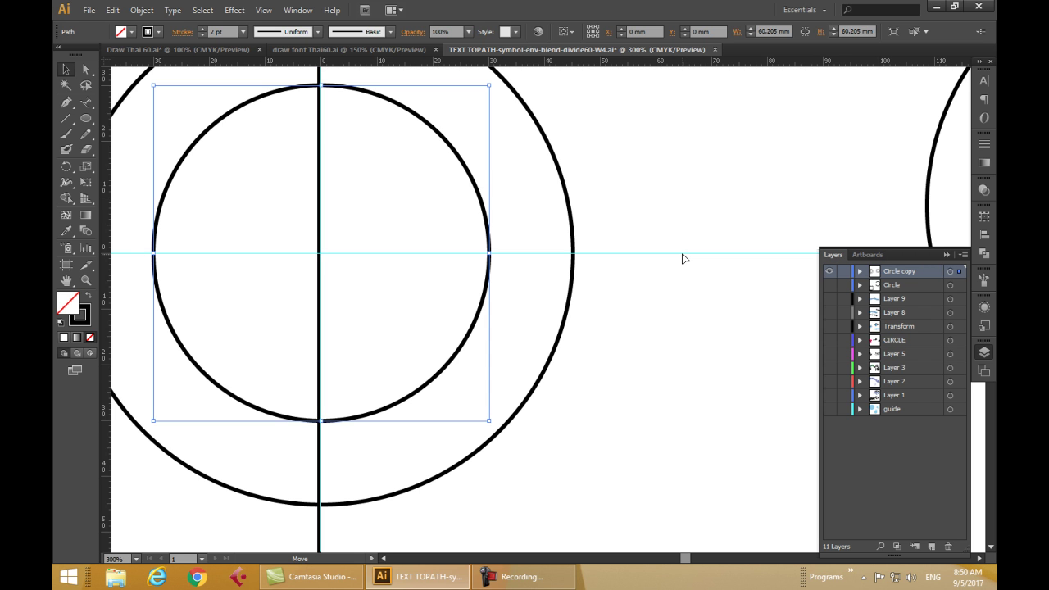
left_click(684, 258)
scroll(609, 307, "down", 2)
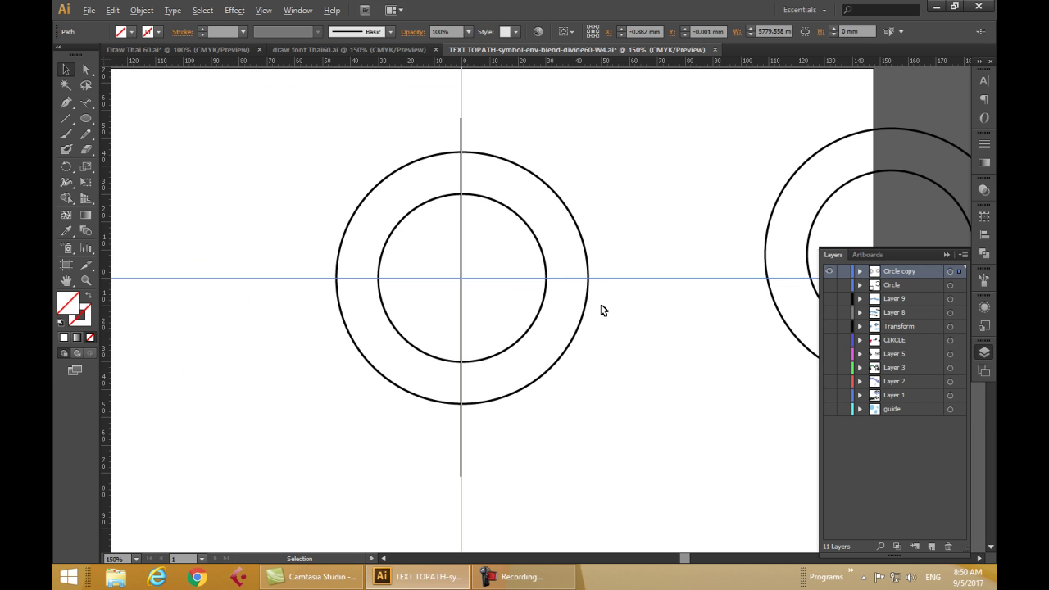
left_click(523, 225)
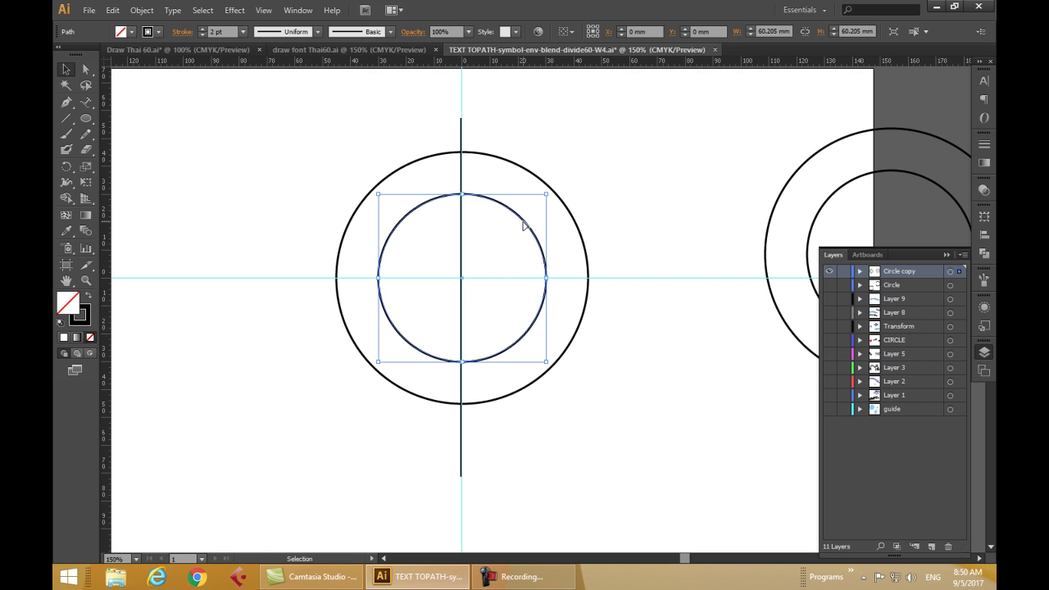
scroll(503, 255, "up", 2)
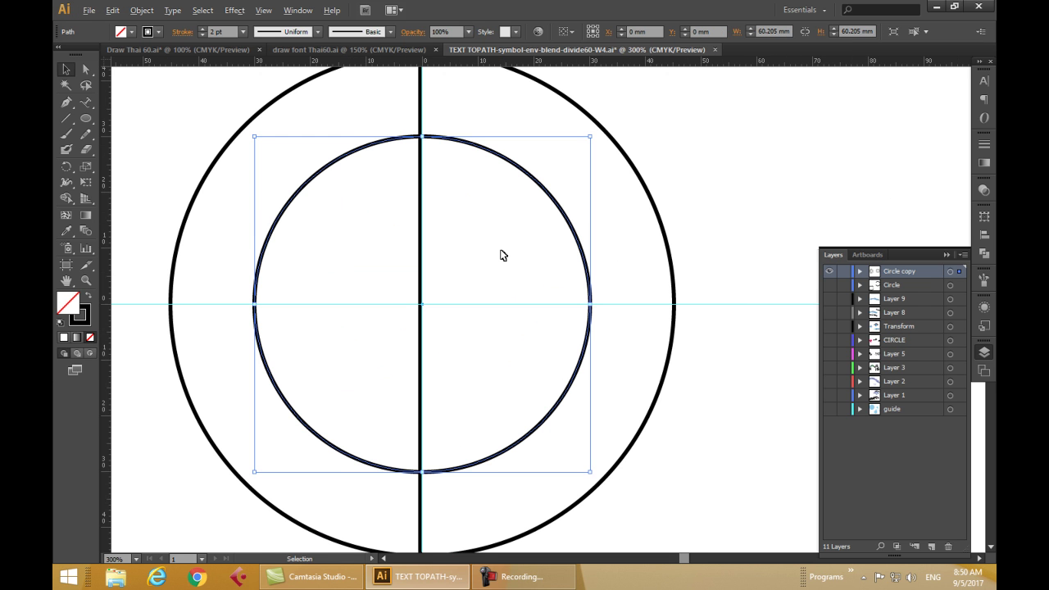
key("alt")
scroll(501, 261, "down", 1)
scroll(502, 261, "down", 1)
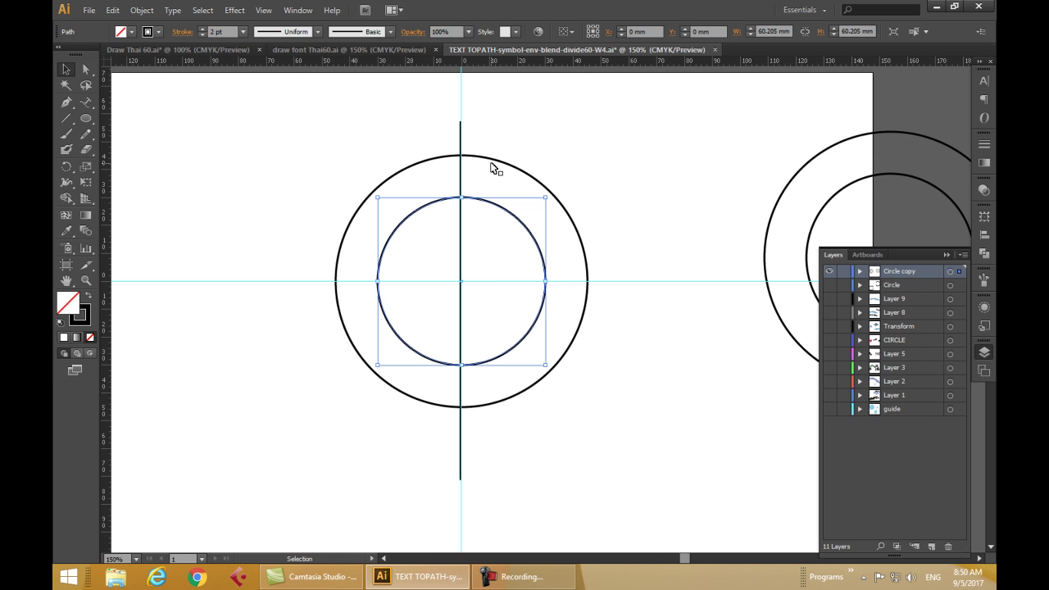
Thin the vertical line's stroke to 0.25 pt and align the line with the vertical guide at about X -0.24 mm.
left_click(462, 111)
scroll(482, 188, "up", 2)
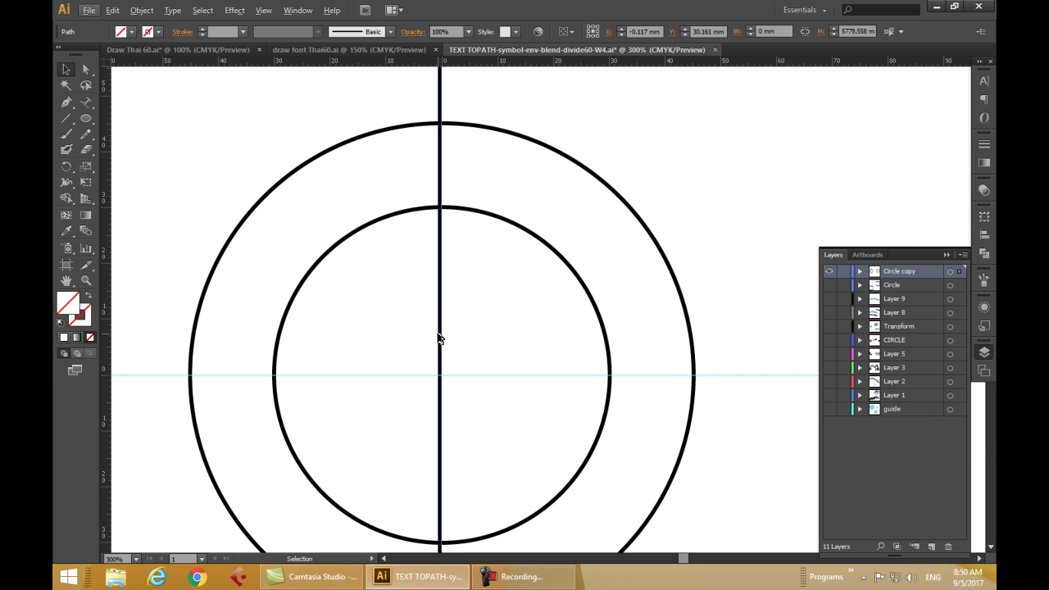
key("ctrl+shift+a")
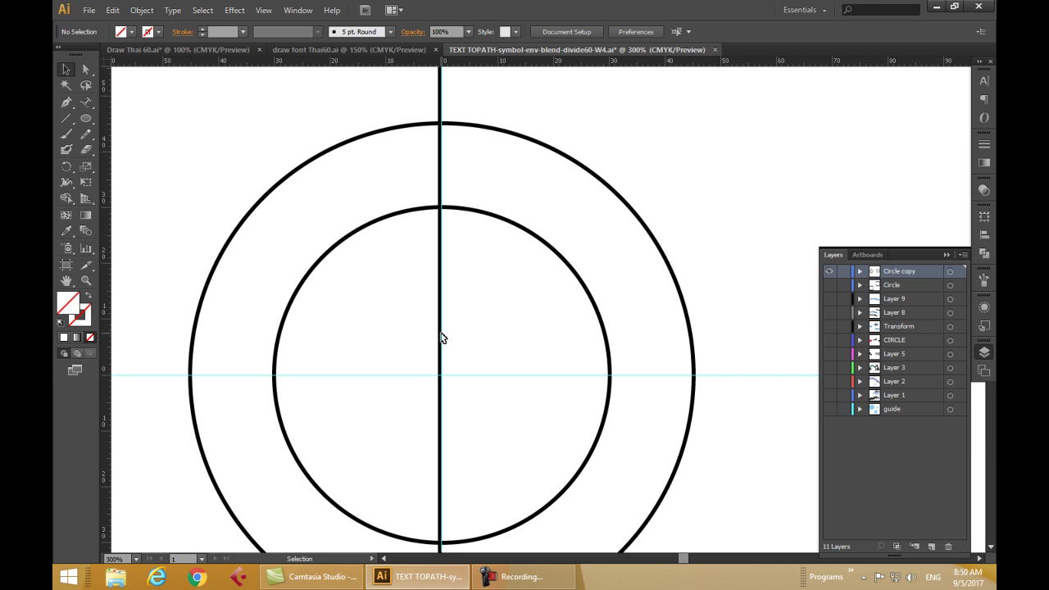
left_click(442, 338)
left_click_drag(442, 338, 438, 336)
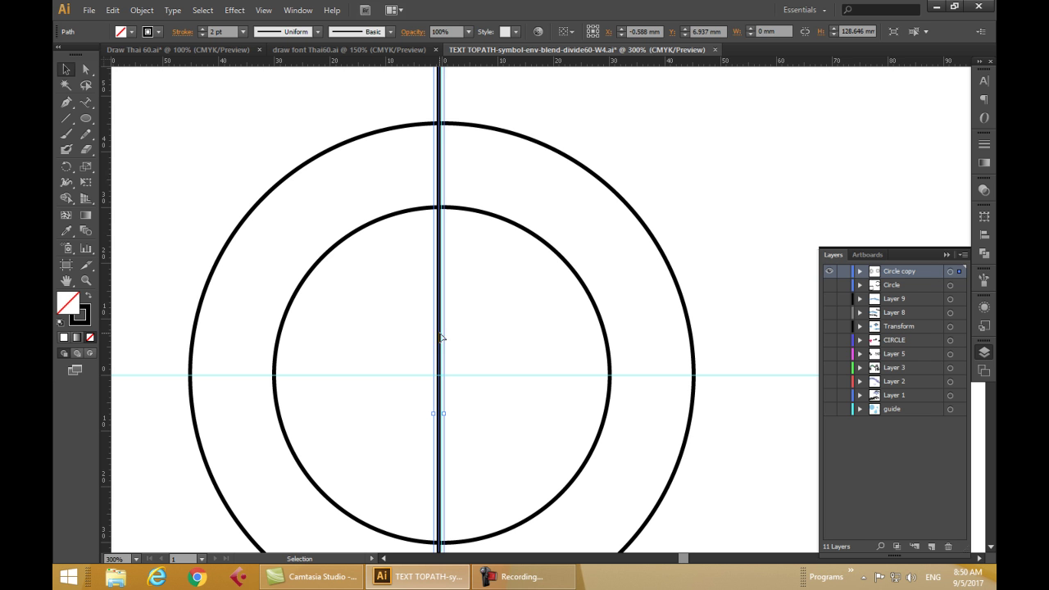
left_click(985, 144)
left_click(898, 151)
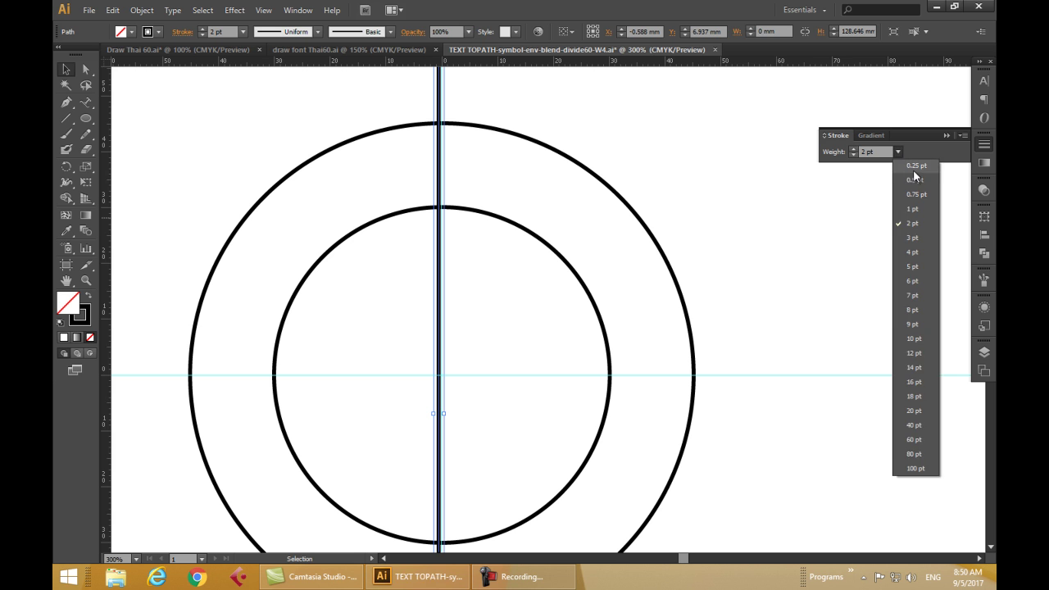
left_click(917, 166)
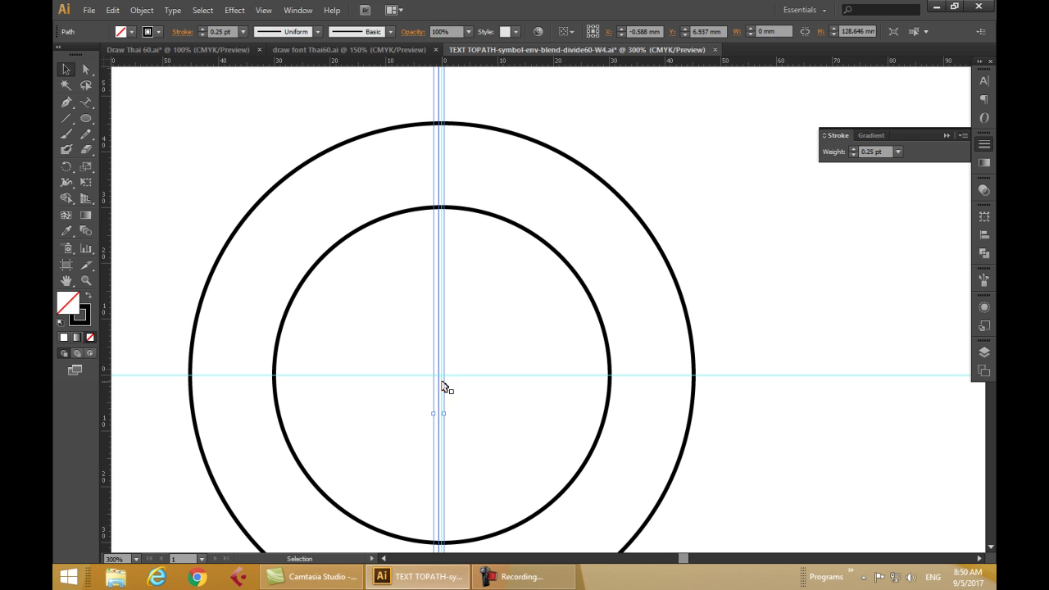
left_click_drag(440, 366, 444, 366)
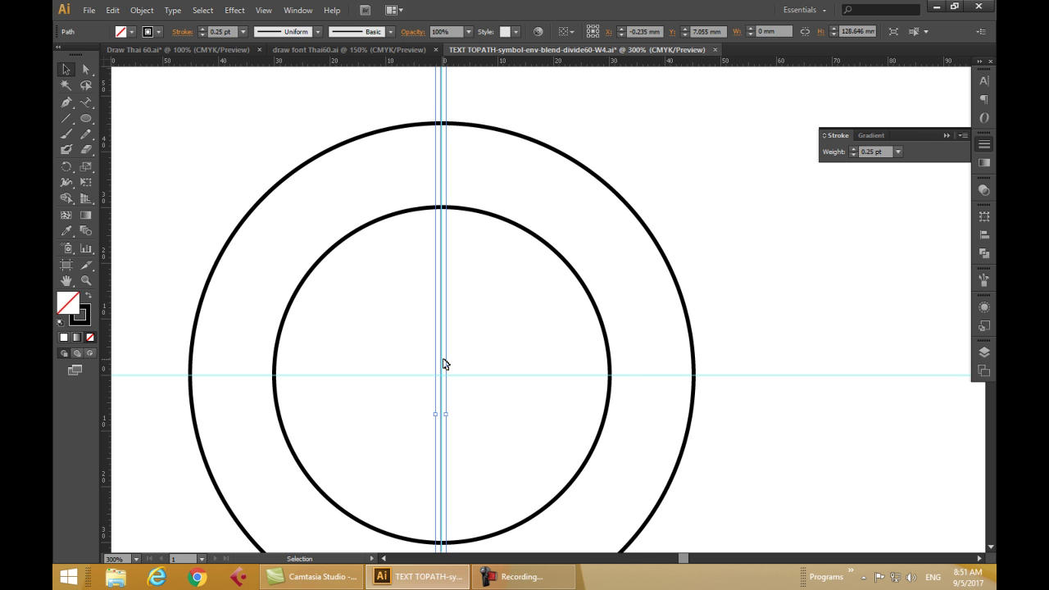
Try a 1 pt stroke on the vertical line, and settle on a weight of 3 pt.
scroll(444, 366, "down", 3)
scroll(445, 363, "up", 3)
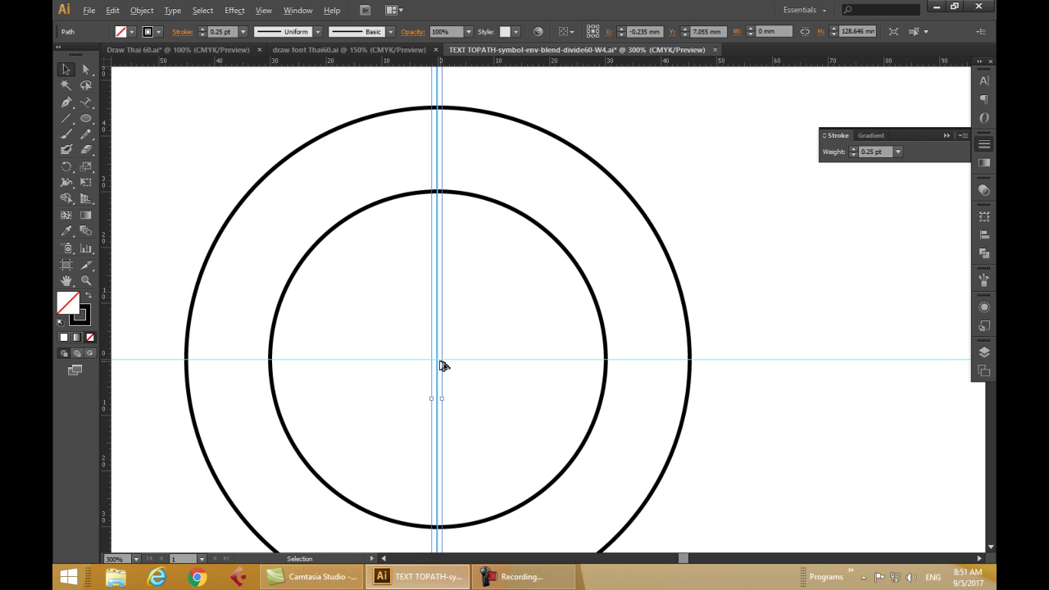
left_click(897, 152)
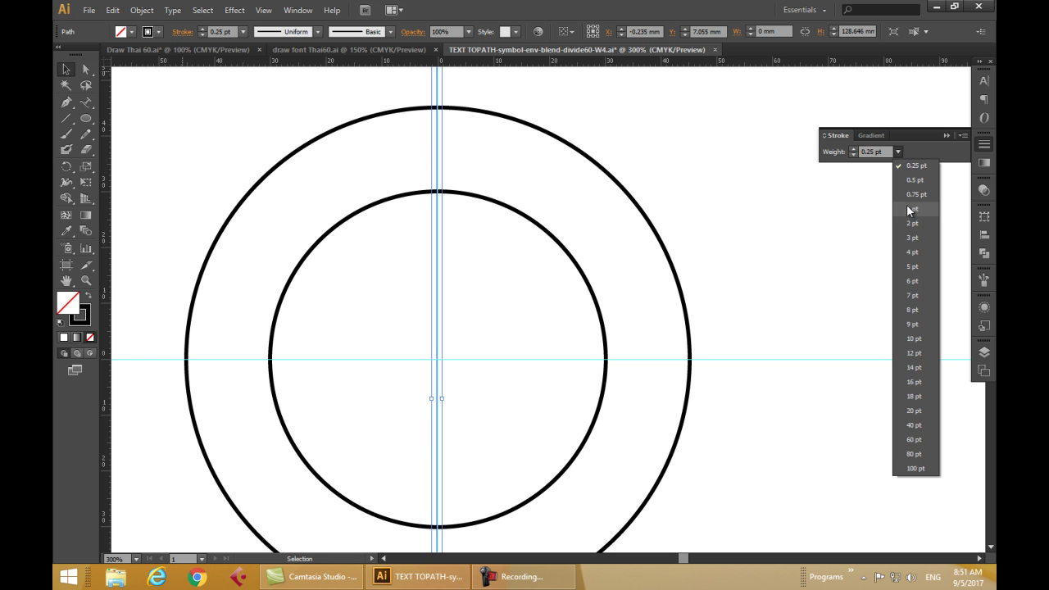
left_click(908, 208)
left_click(898, 156)
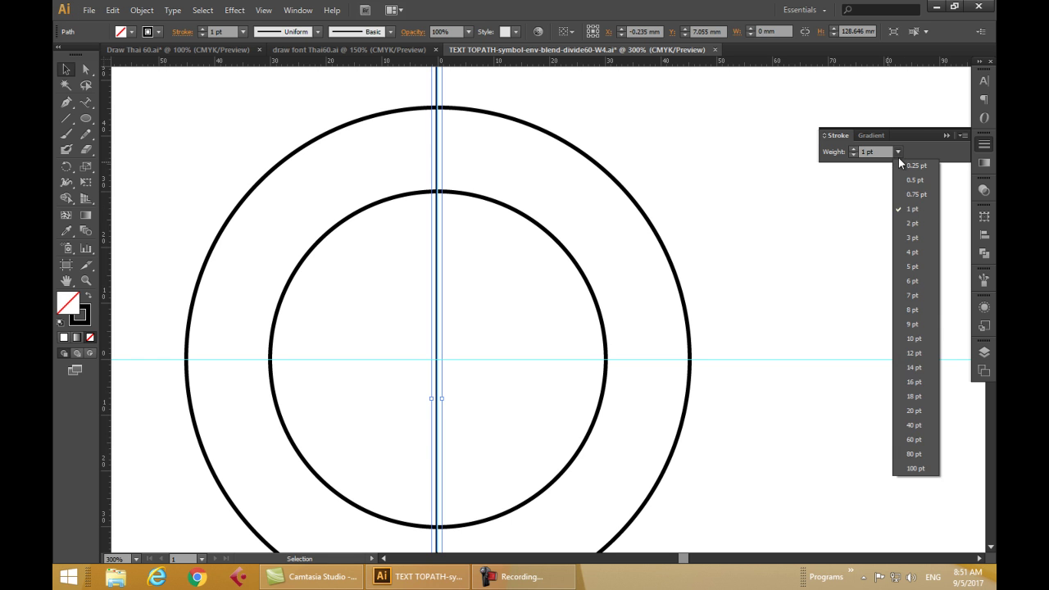
left_click(906, 237)
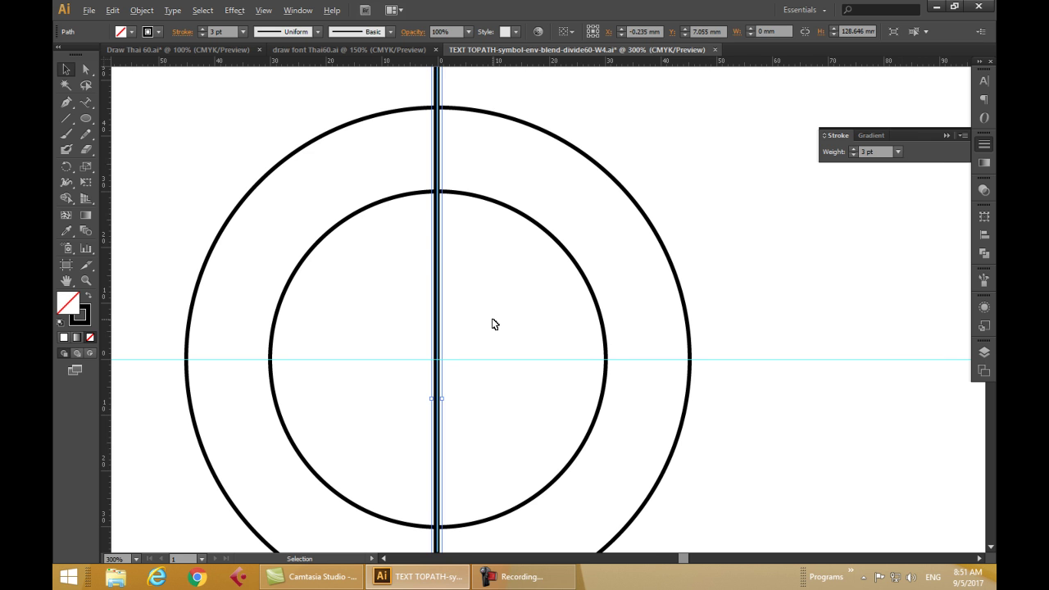
scroll(493, 325, "down", 1)
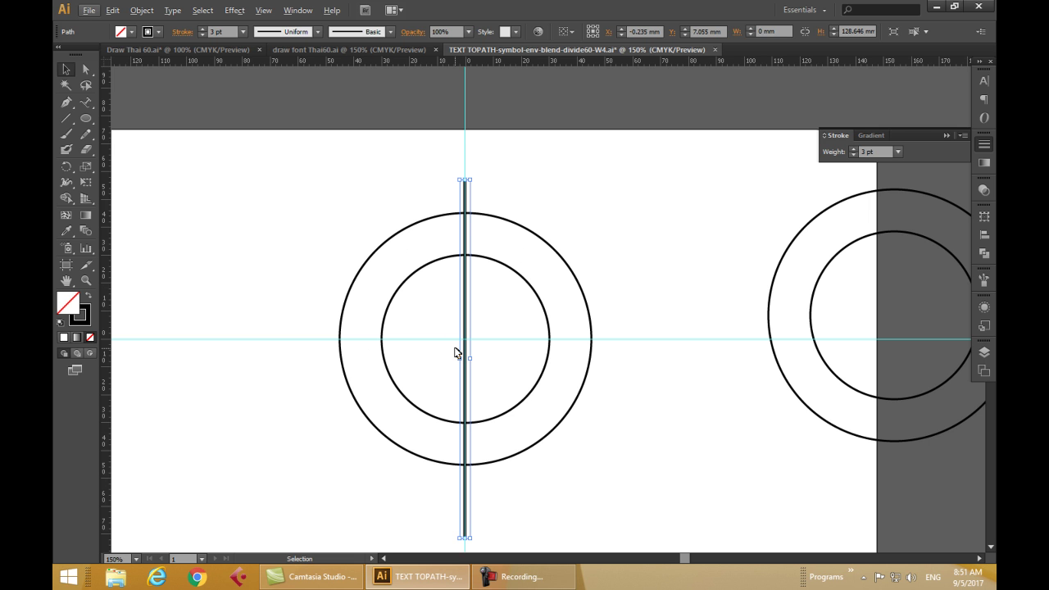
left_click(69, 168)
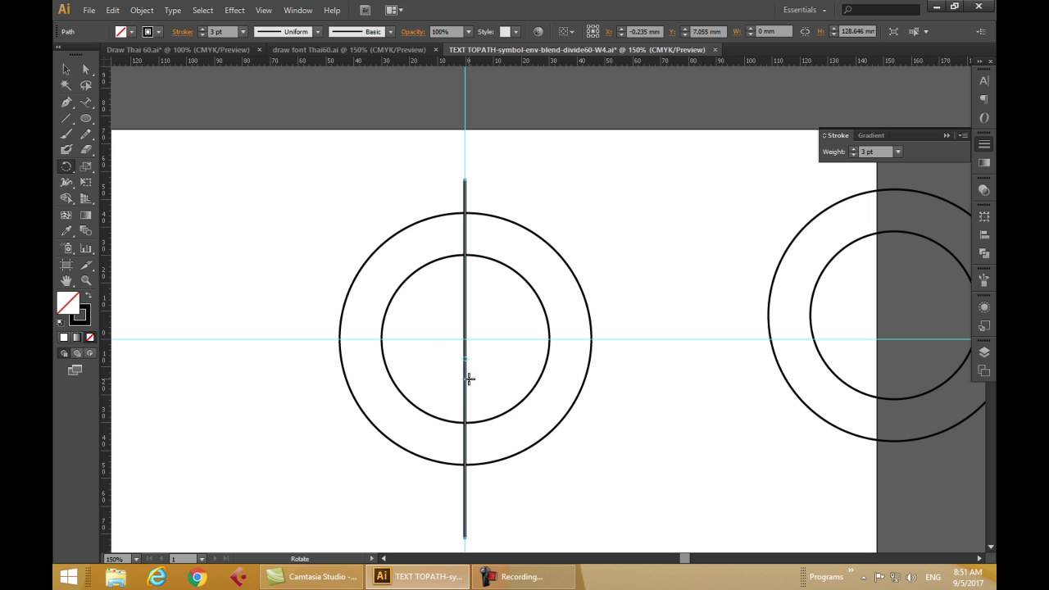
left_click(66, 68)
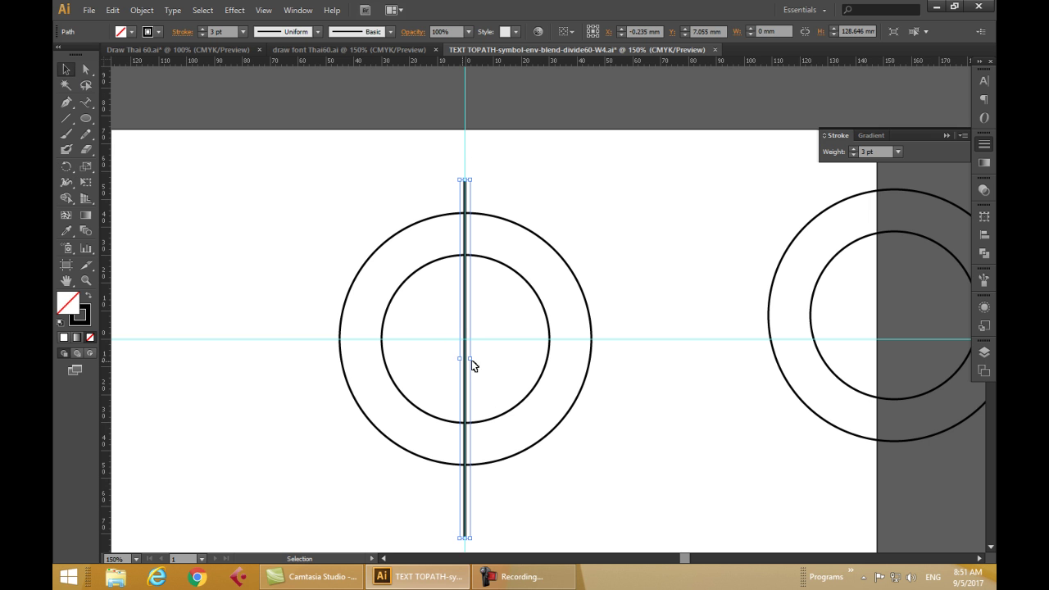
left_click(521, 179)
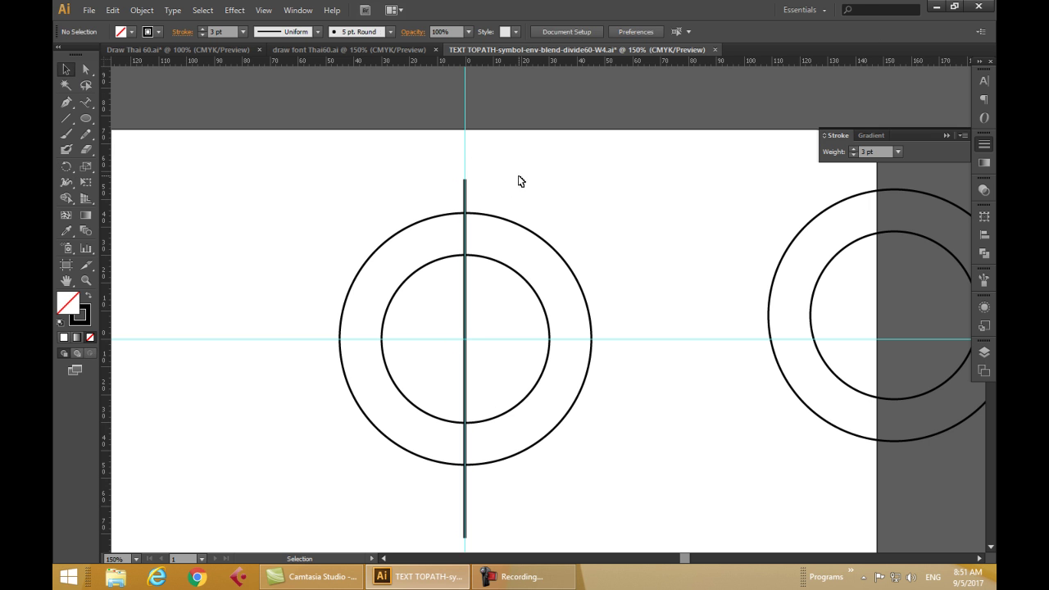
left_click(467, 193)
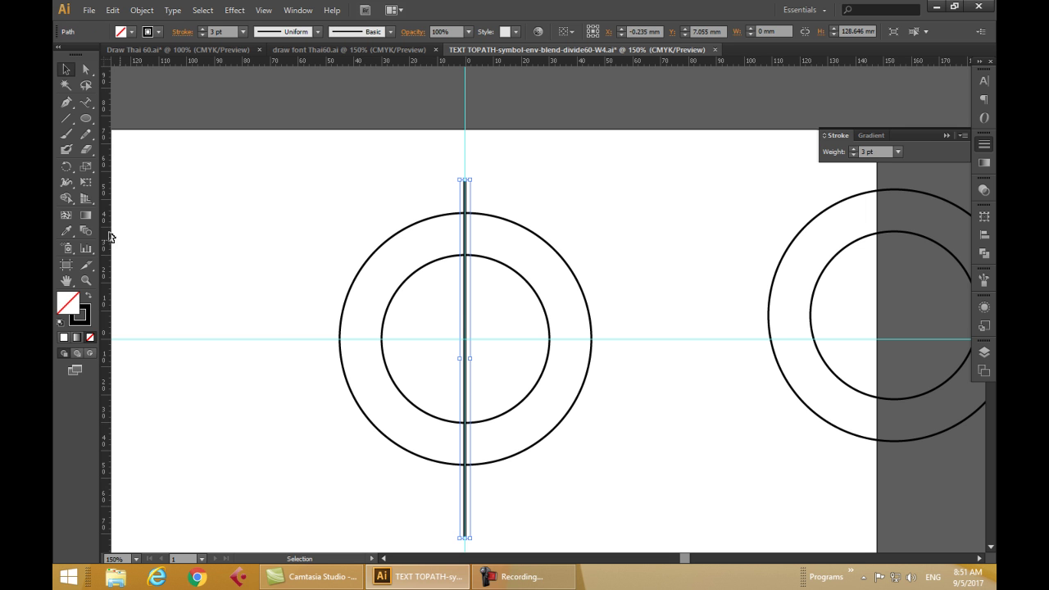
left_click(67, 166)
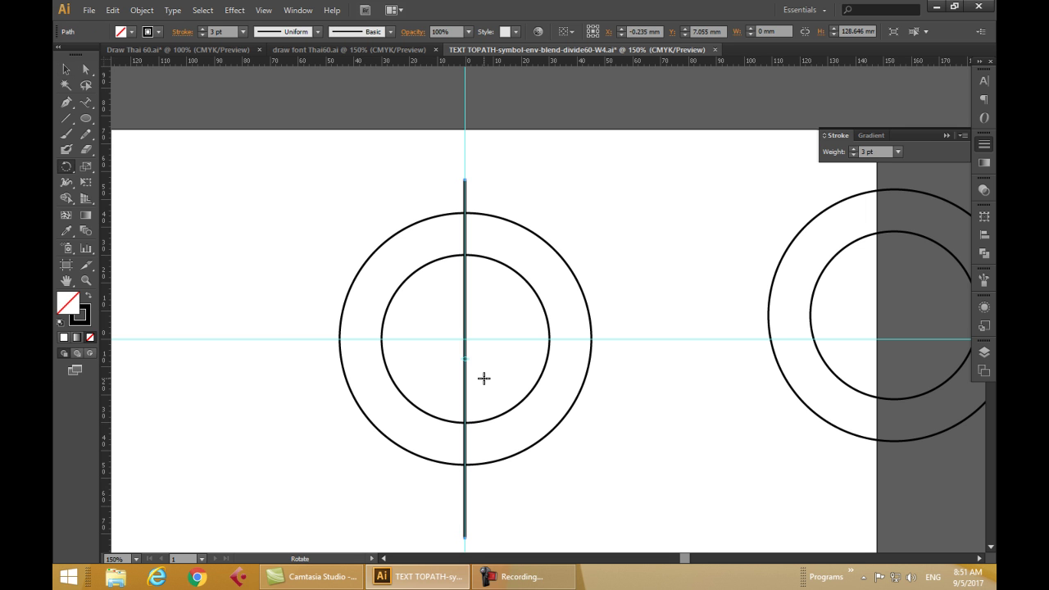
scroll(468, 370, "up", 4)
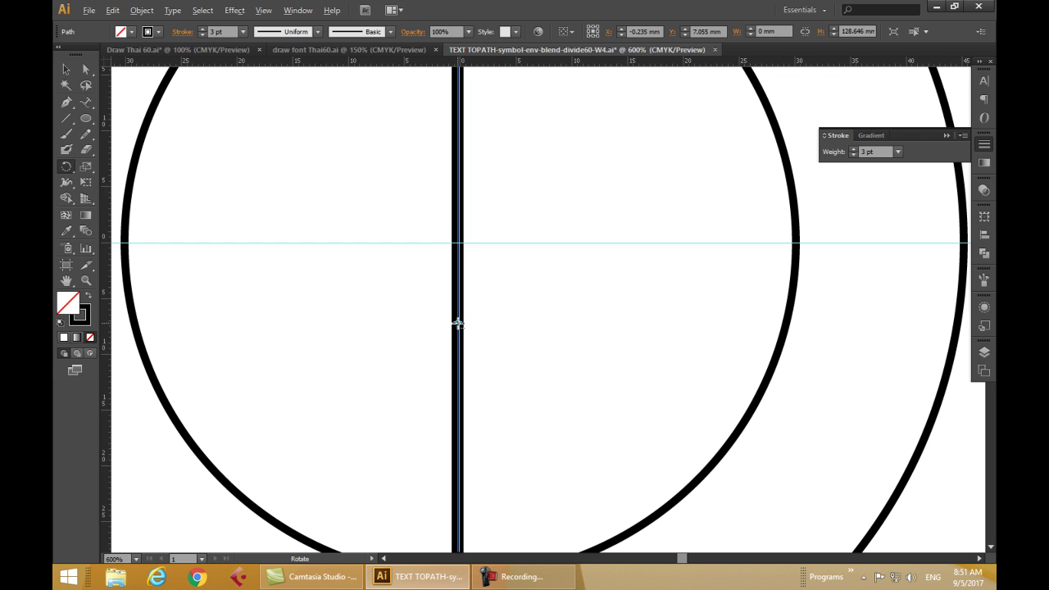
key("alt")
key("alt")
left_click(458, 243, "alt")
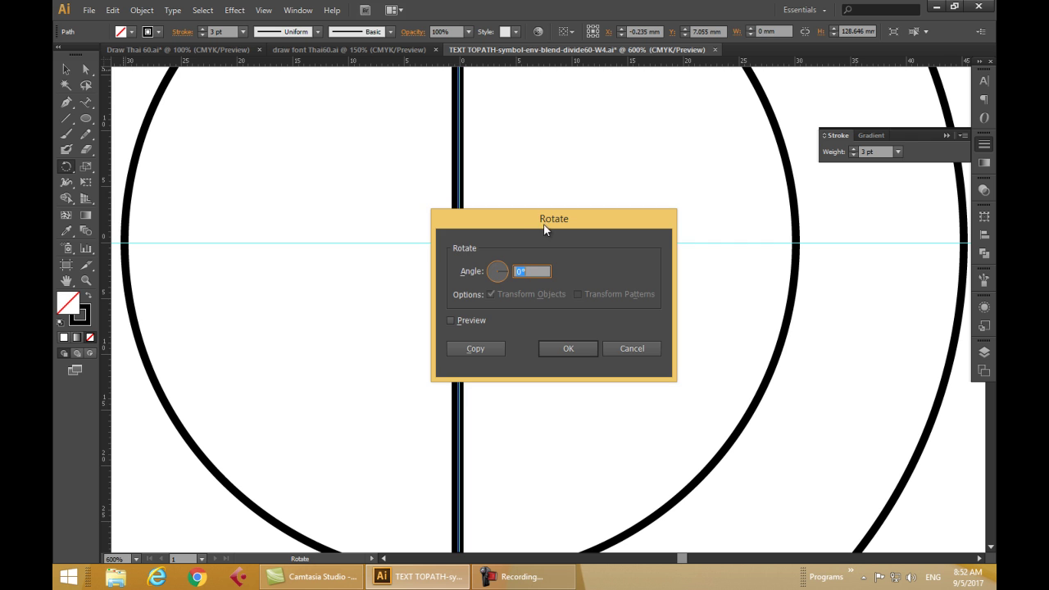
left_click_drag(554, 220, 679, 170)
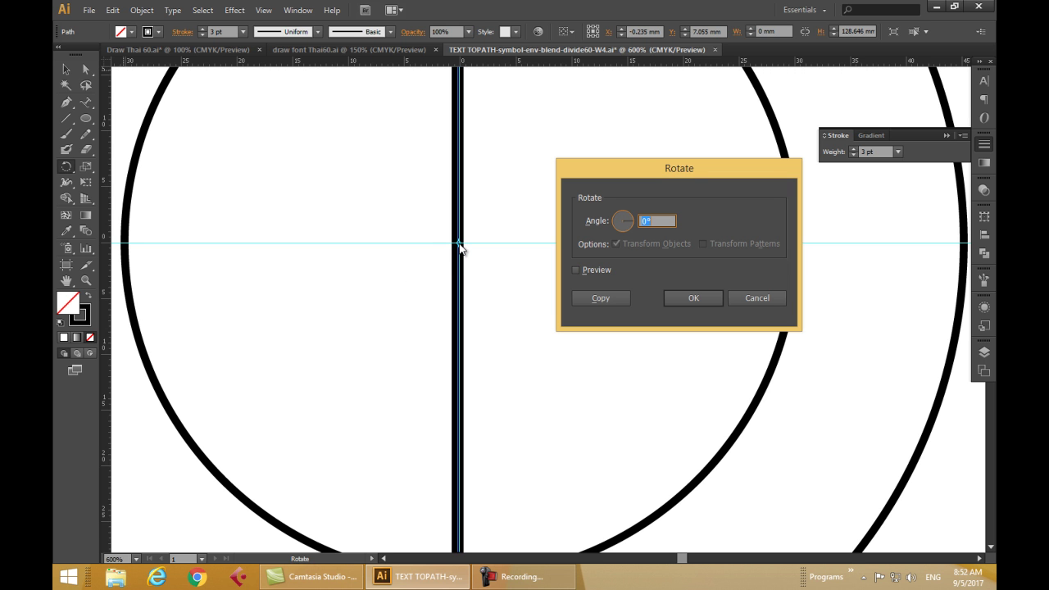
left_click(755, 302)
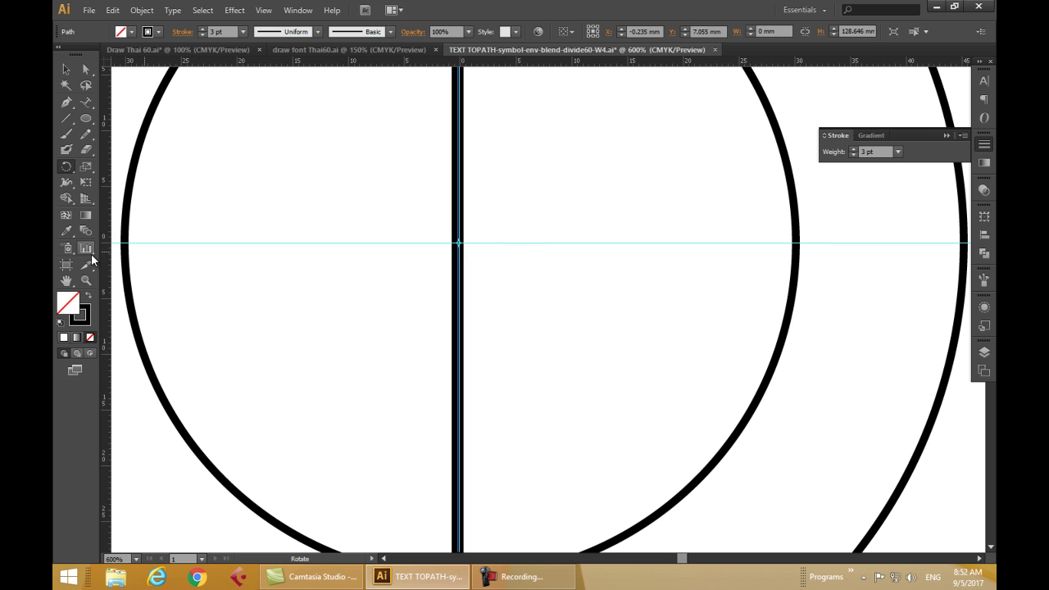
left_click(66, 167)
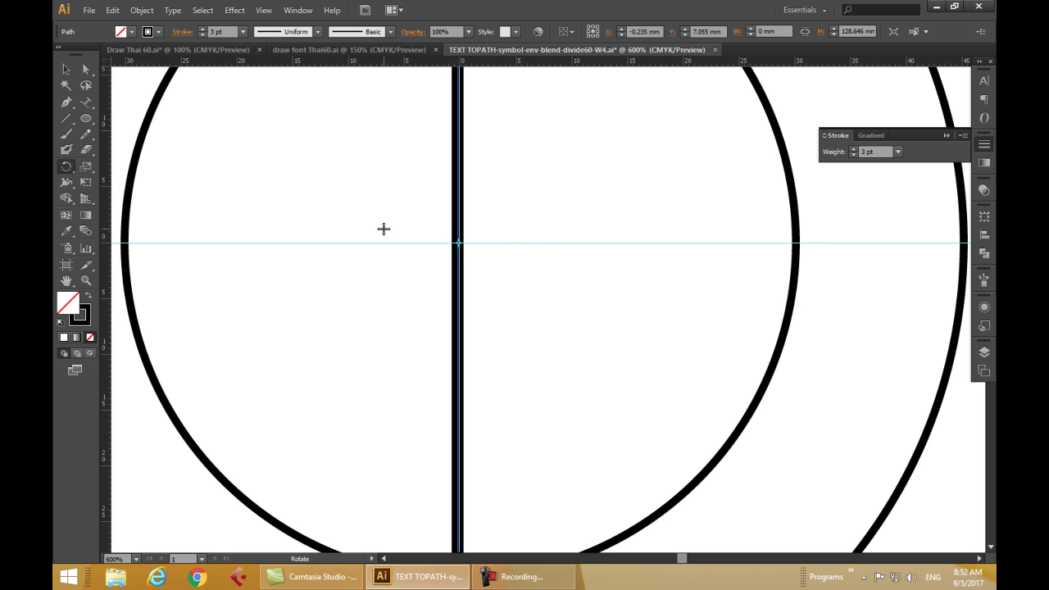
left_click(459, 243, "alt")
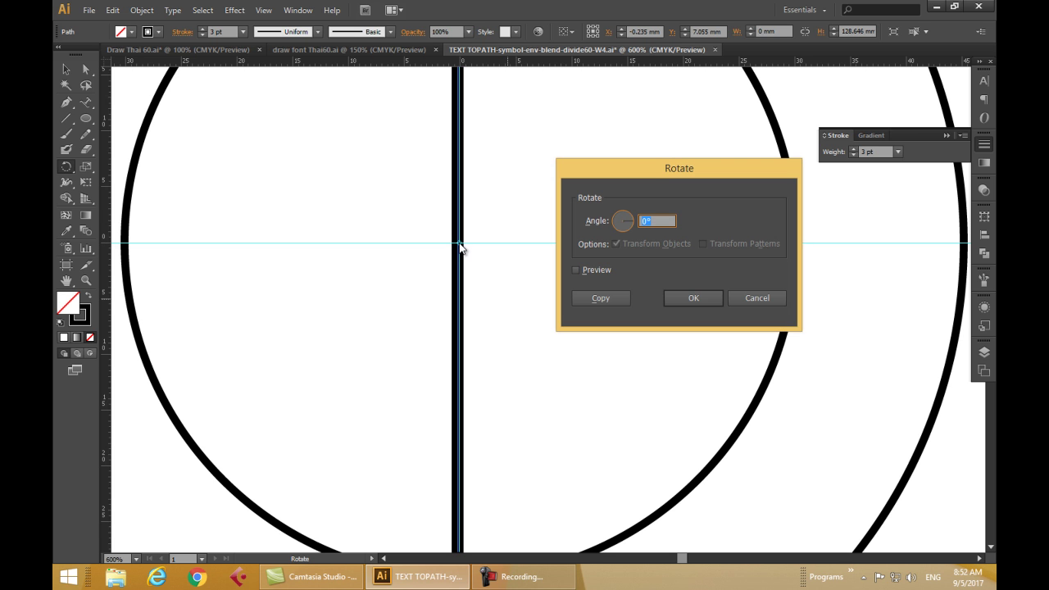
left_click(772, 298)
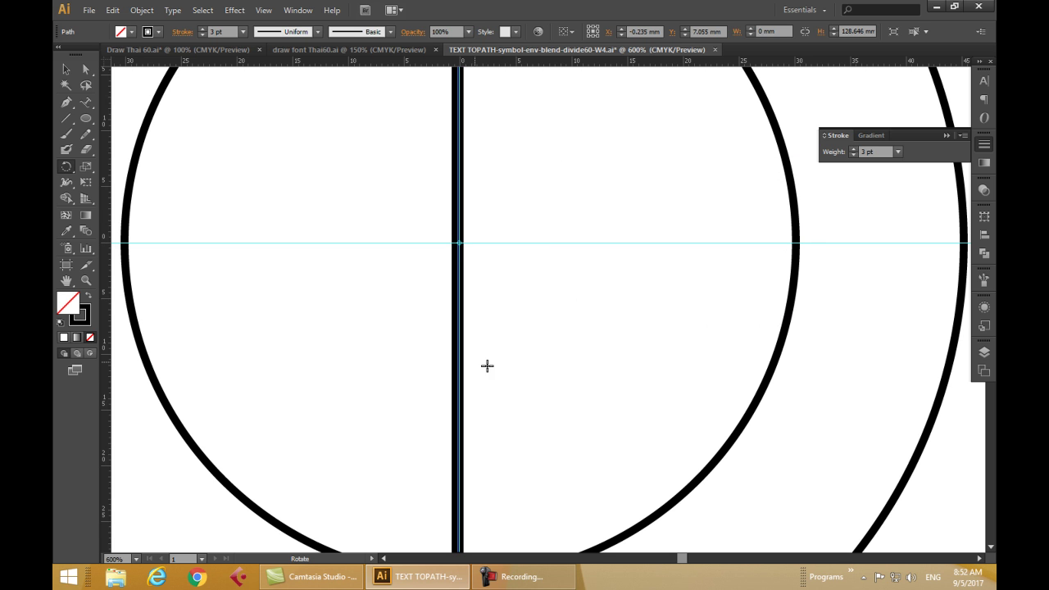
left_click(524, 374, "alt")
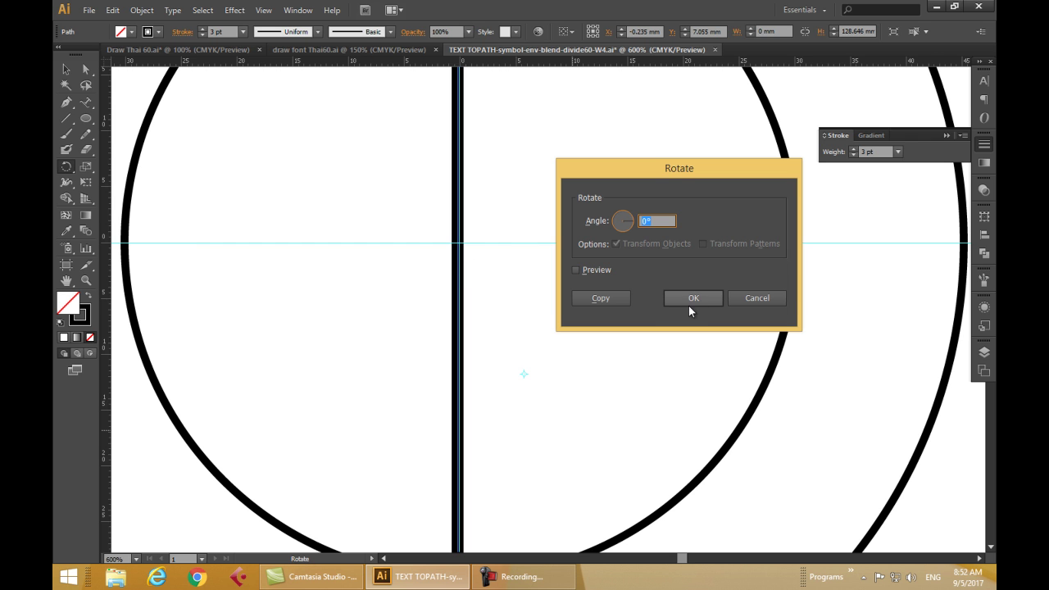
left_click(746, 298)
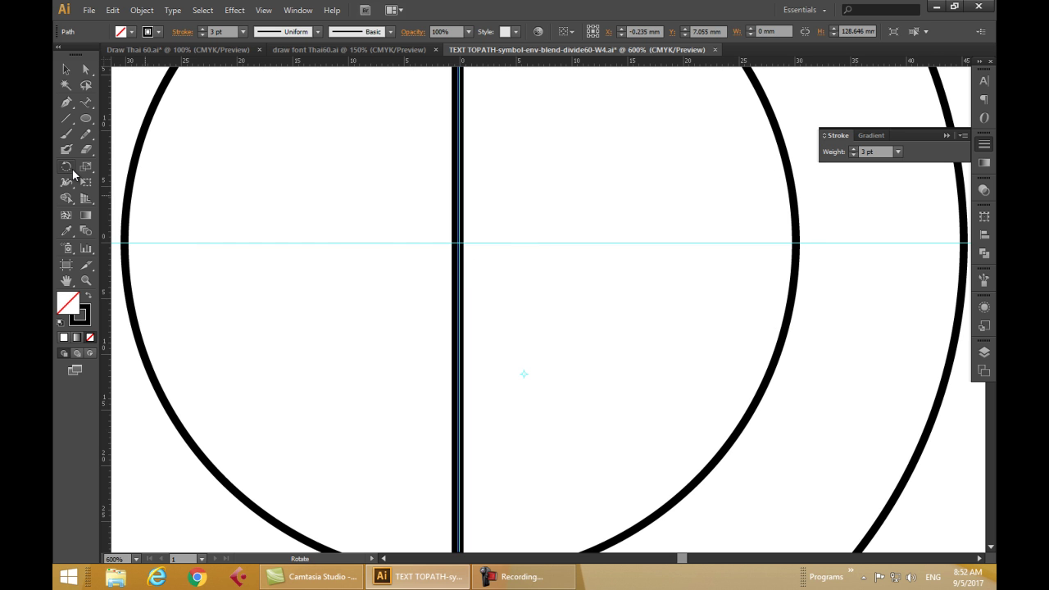
Preview rotating the vertical line 15° about the guide intersection, and create a copy of it rotated 30° around that point.
left_click(72, 169)
left_click(458, 244, "alt")
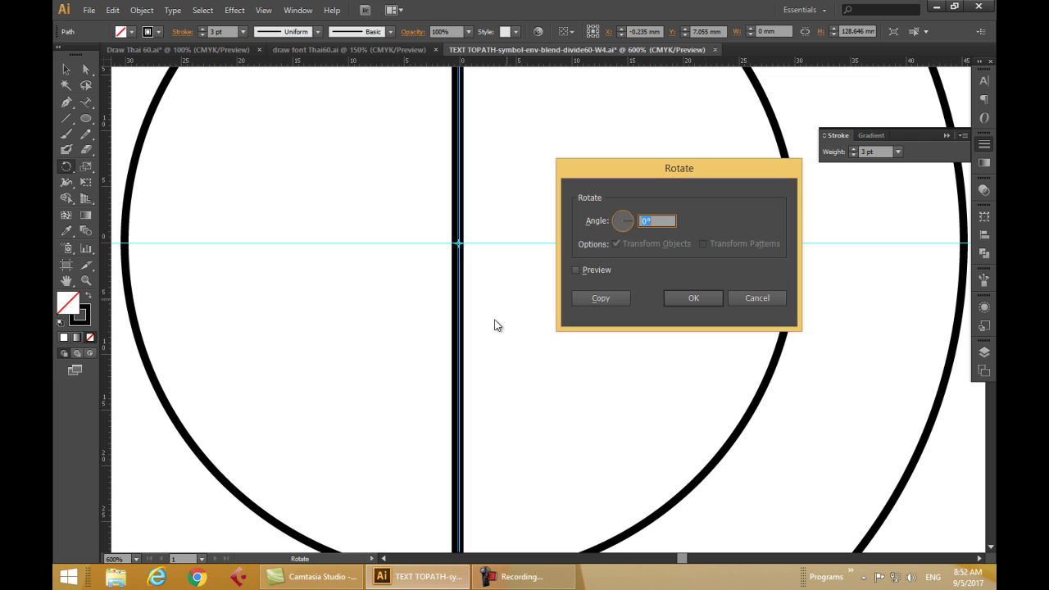
double_click(663, 220)
left_click(576, 270)
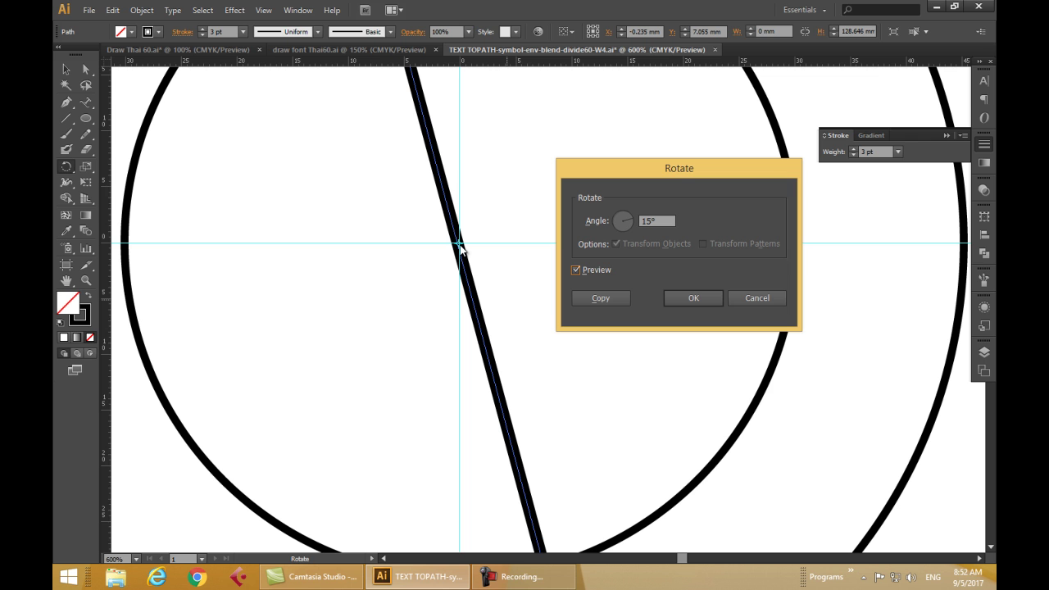
left_click(585, 220)
type("30")
left_click(576, 270)
left_click(576, 270)
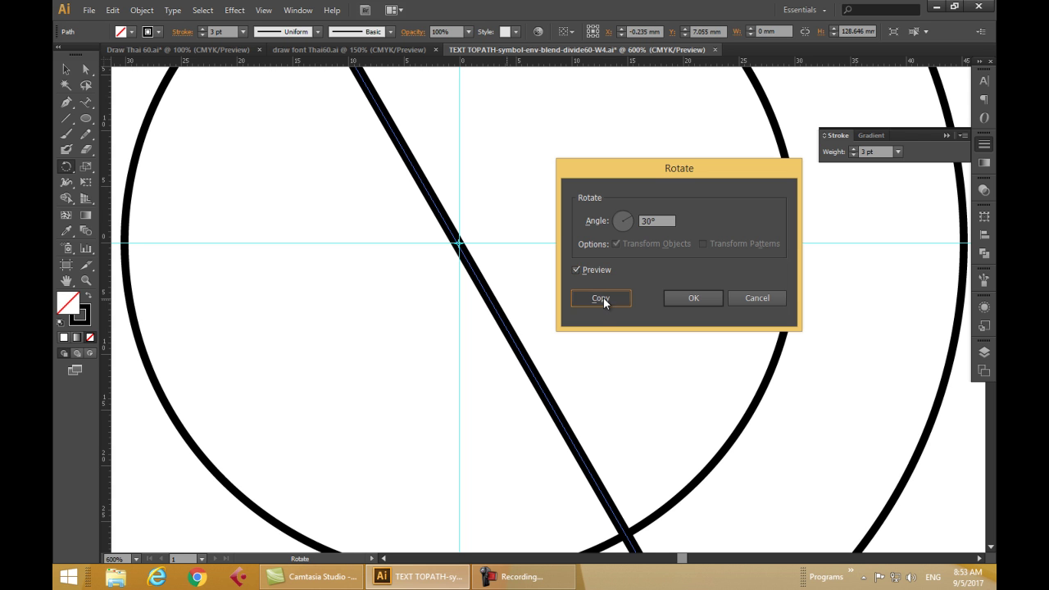
left_click(601, 299)
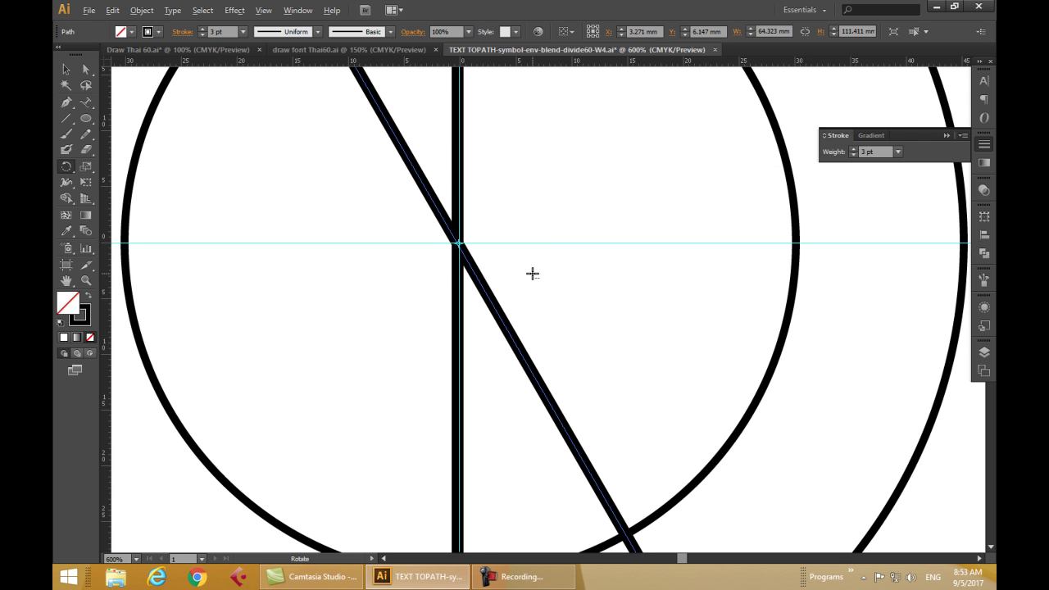
Repeat the 30° rotated copy until six evenly spaced lines cross at the centre of the circles.
scroll(533, 277, "down", 5)
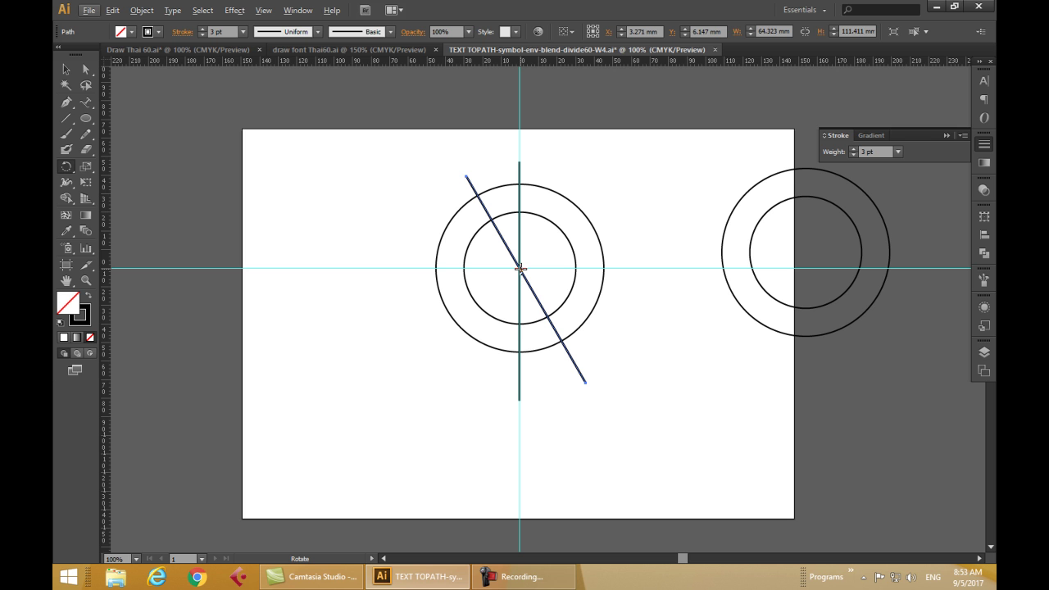
left_click_drag(520, 268, 524, 272)
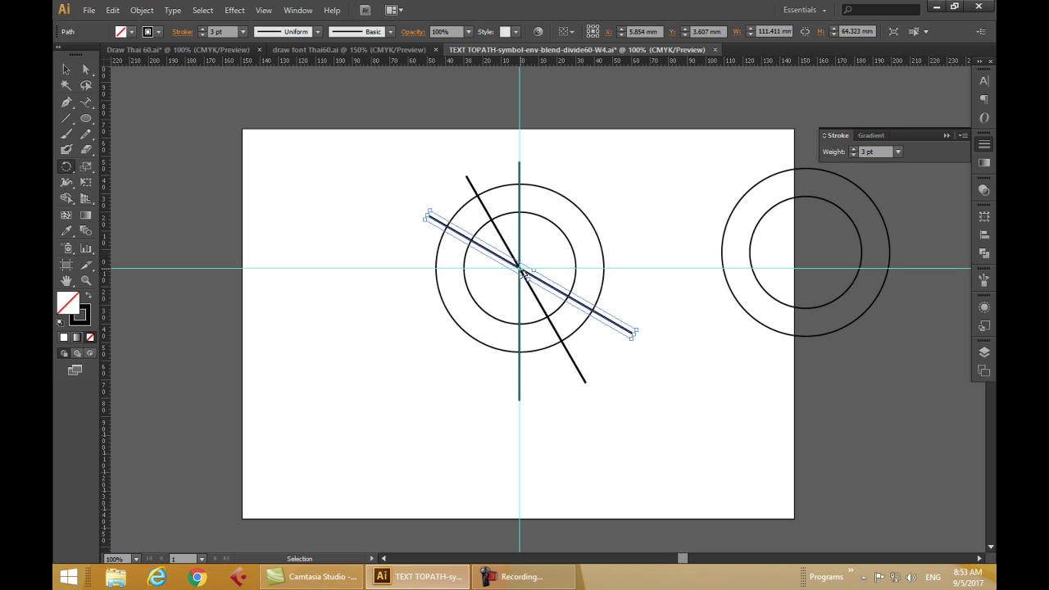
key("ctrl+d")
key("ctrl+d")
key("ctrl+d")
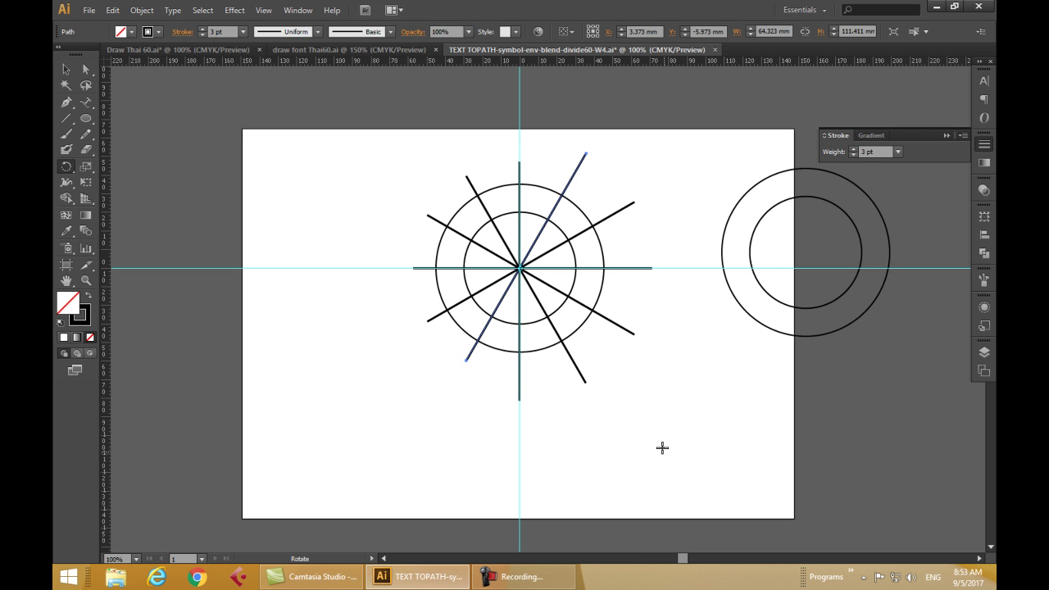
Delete the horizontal and vertical guides that cross at the centre of the circles.
left_click(67, 67)
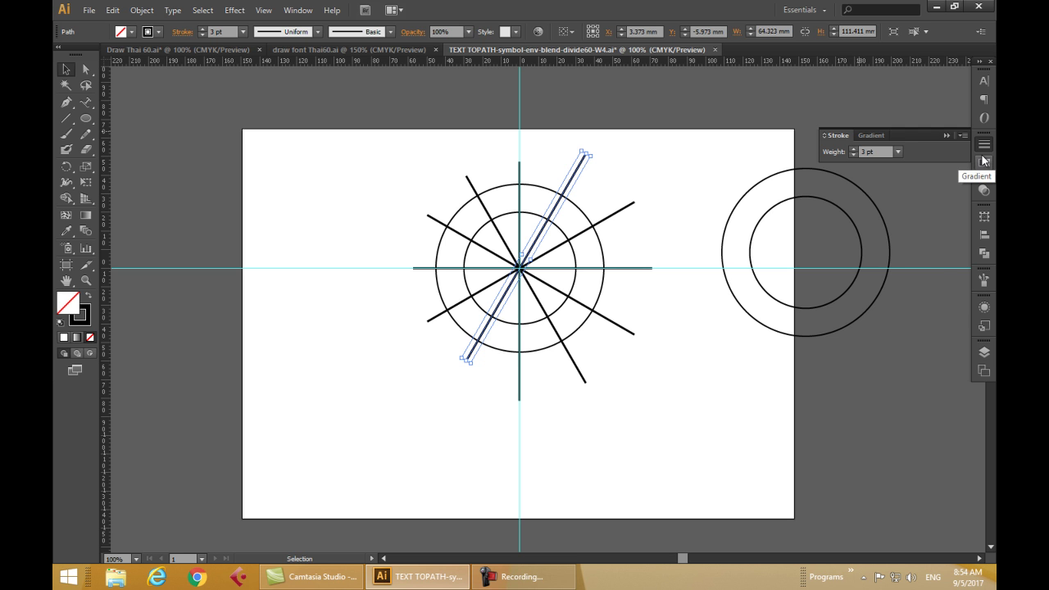
key("F7")
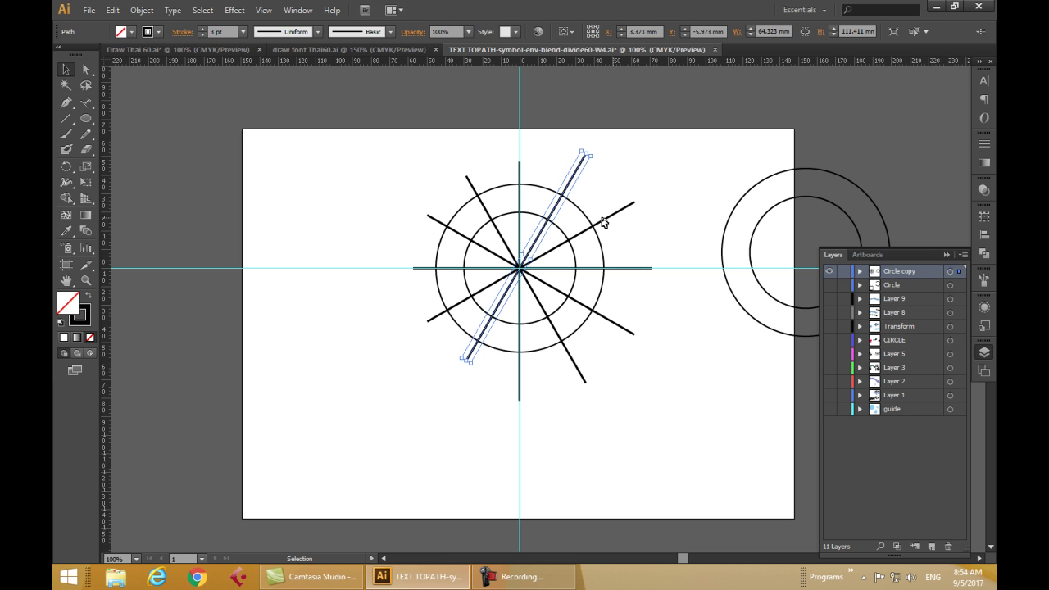
left_click_drag(361, 150, 664, 399)
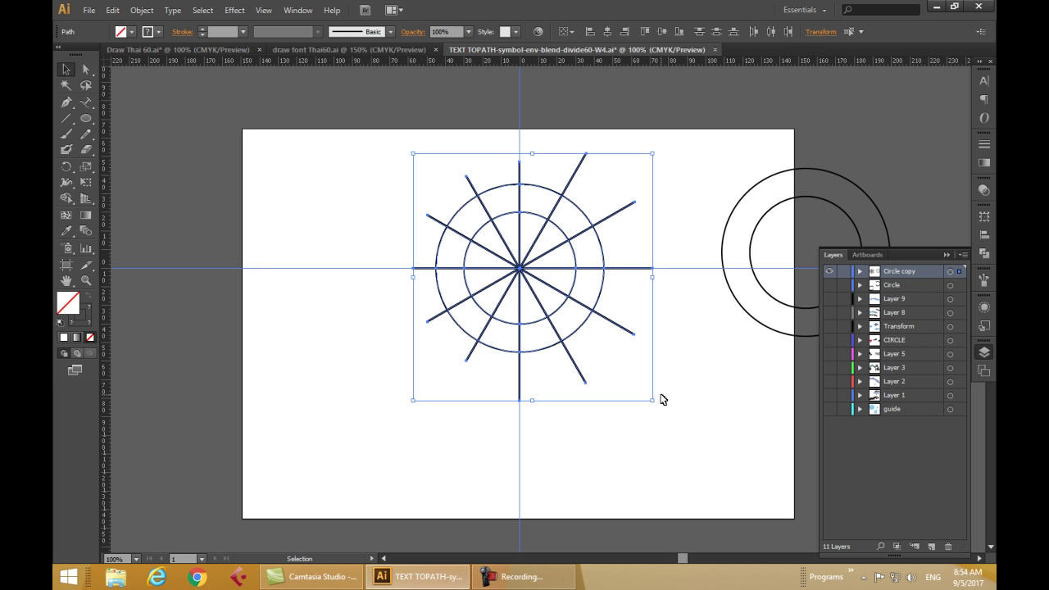
left_click(333, 173)
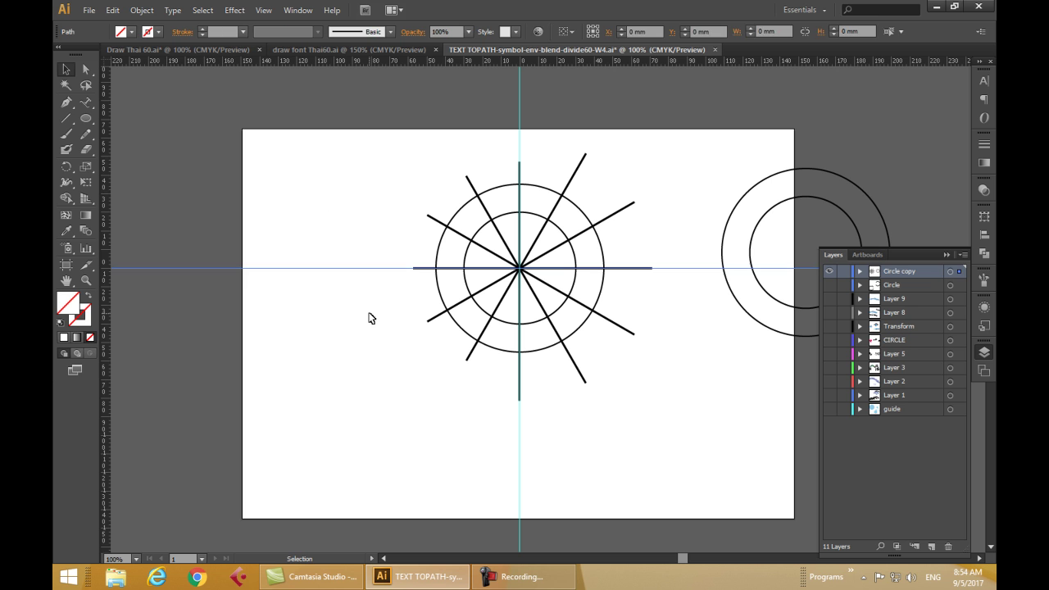
key("Delete")
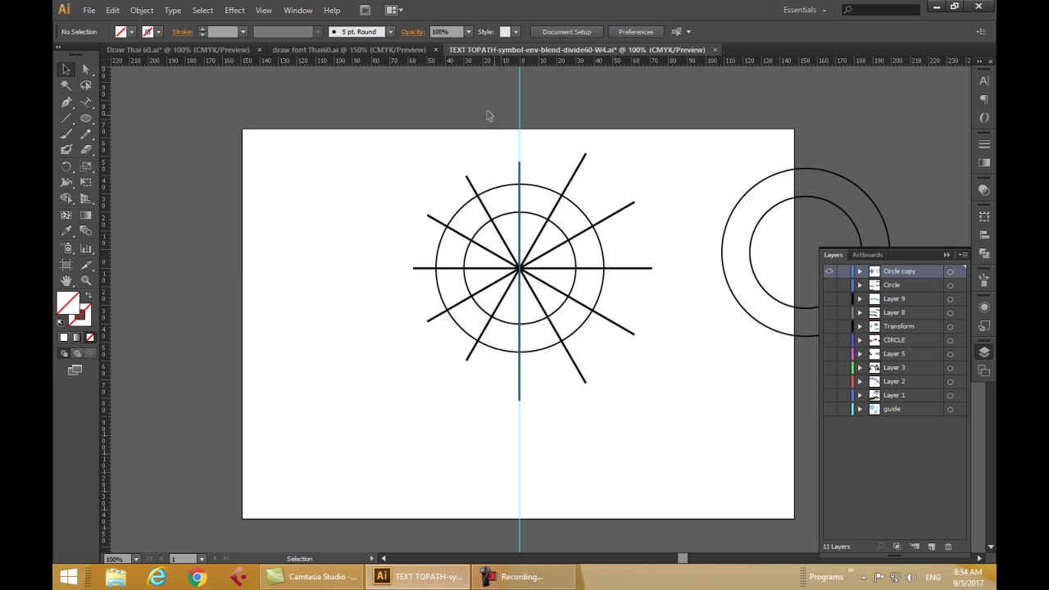
key("Delete")
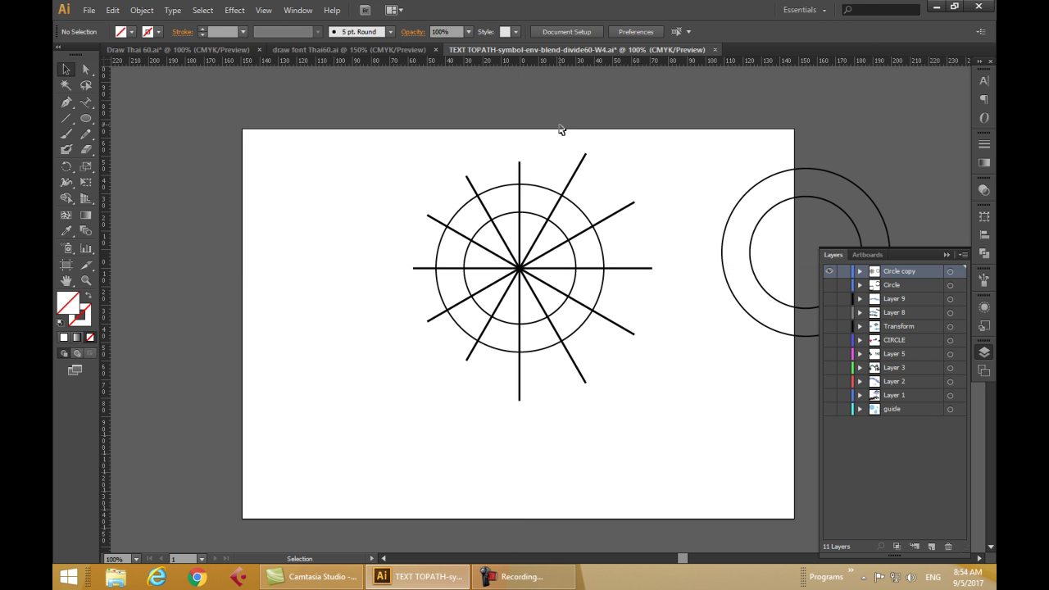
Divide the two concentric circles along all six lines with the Pathfinder Divide operation.
left_click_drag(371, 129, 689, 429)
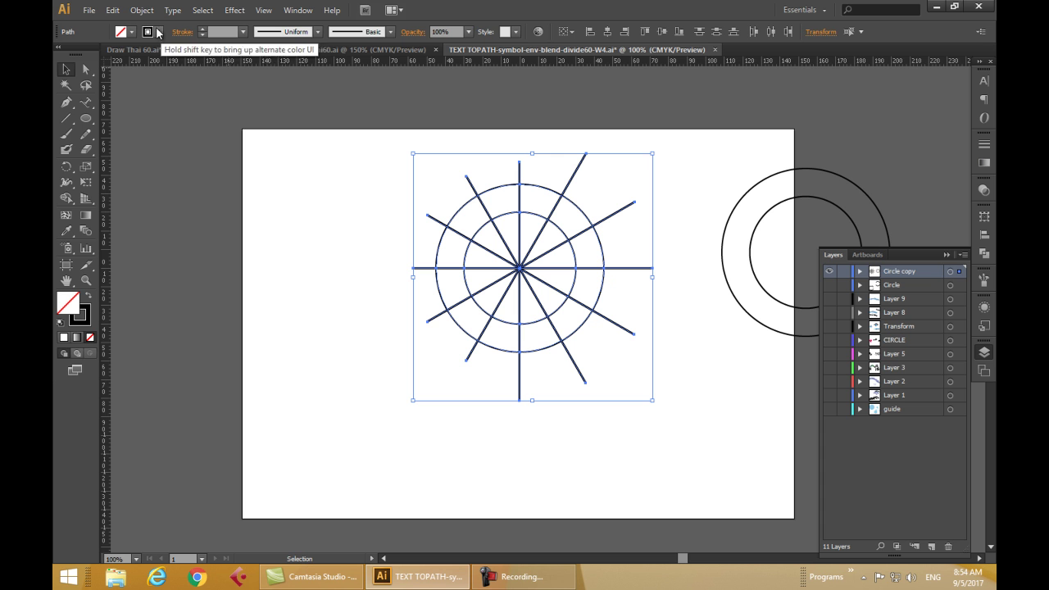
left_click(299, 10)
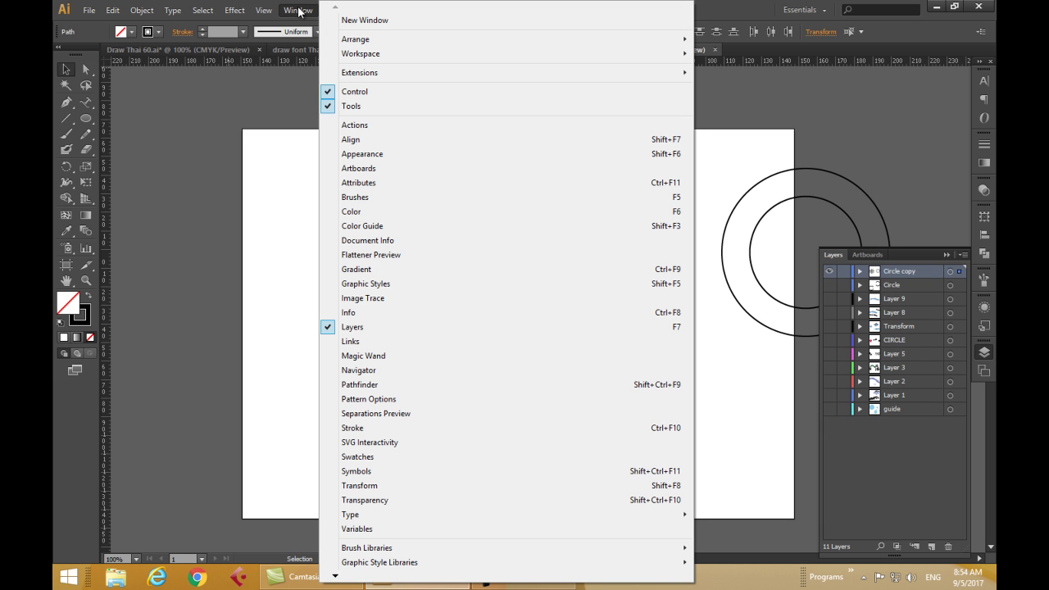
left_click(373, 385)
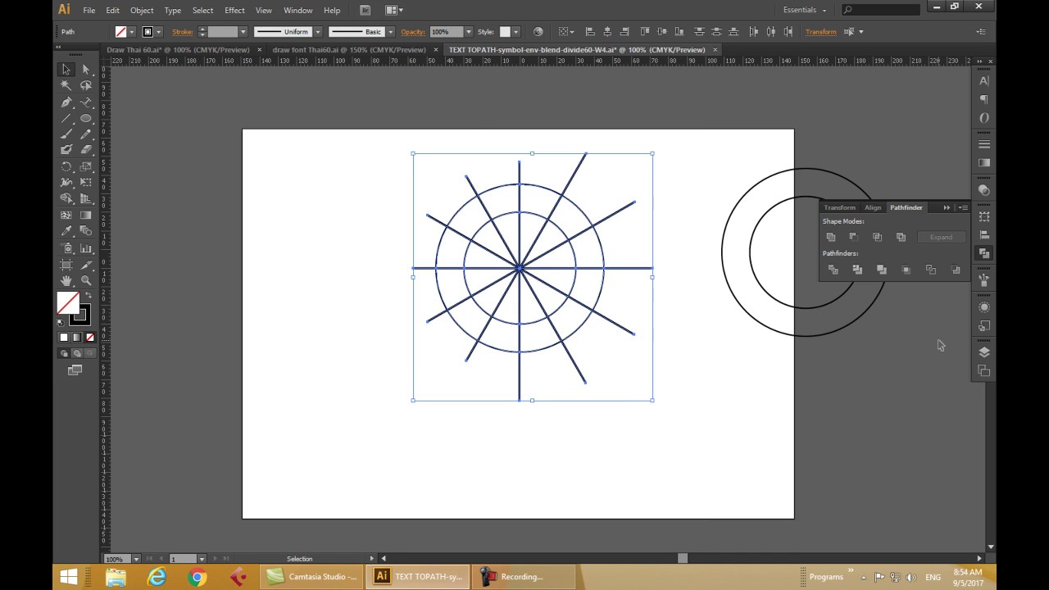
left_click(833, 271)
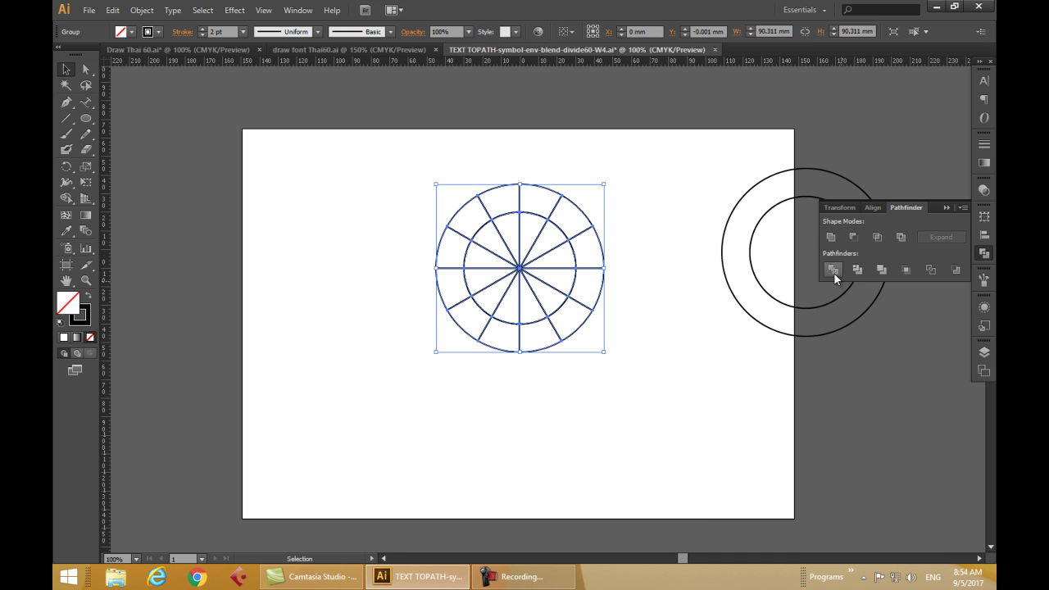
left_click(645, 418)
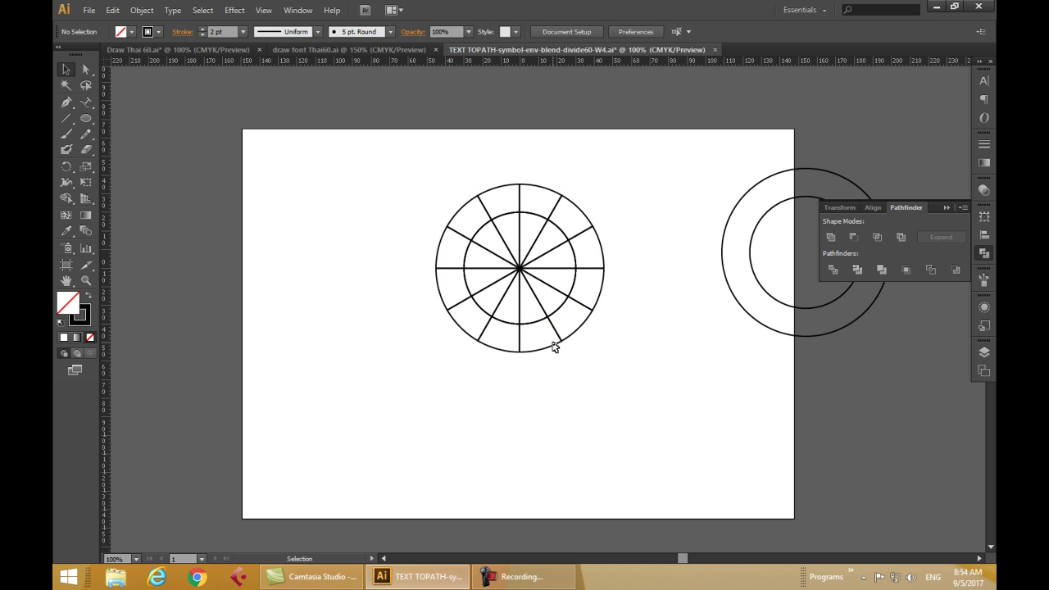
Ungroup the divided circle into separate pieces and deselect them.
left_click(535, 308)
left_click(141, 11)
left_click(168, 73)
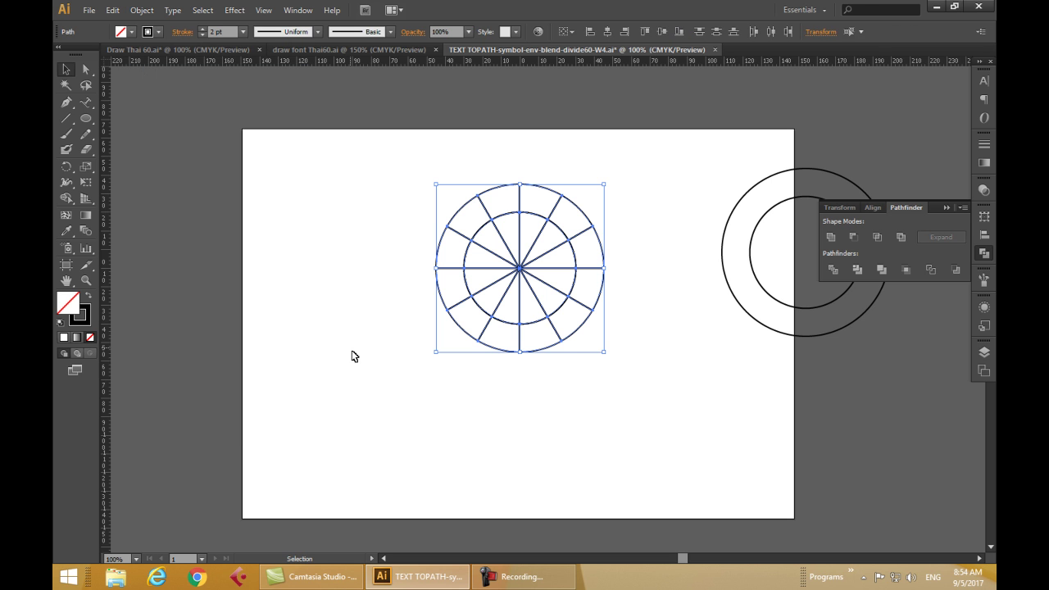
left_click(354, 356)
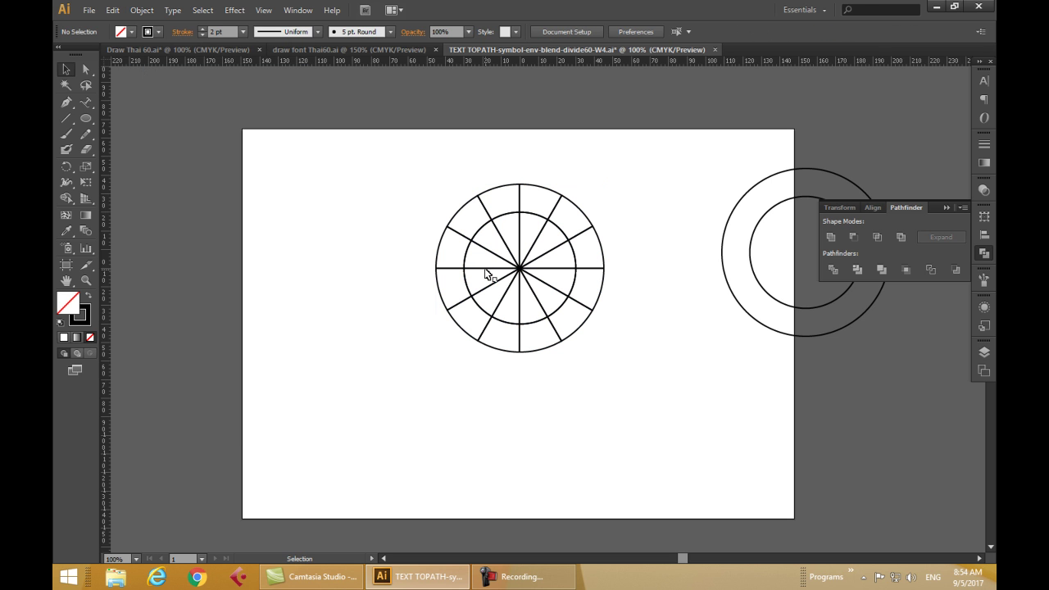
Swap fill and stroke on all divided pieces, try enlarging them slightly with Free Transform, and undo the scaling.
left_click_drag(391, 169, 680, 407)
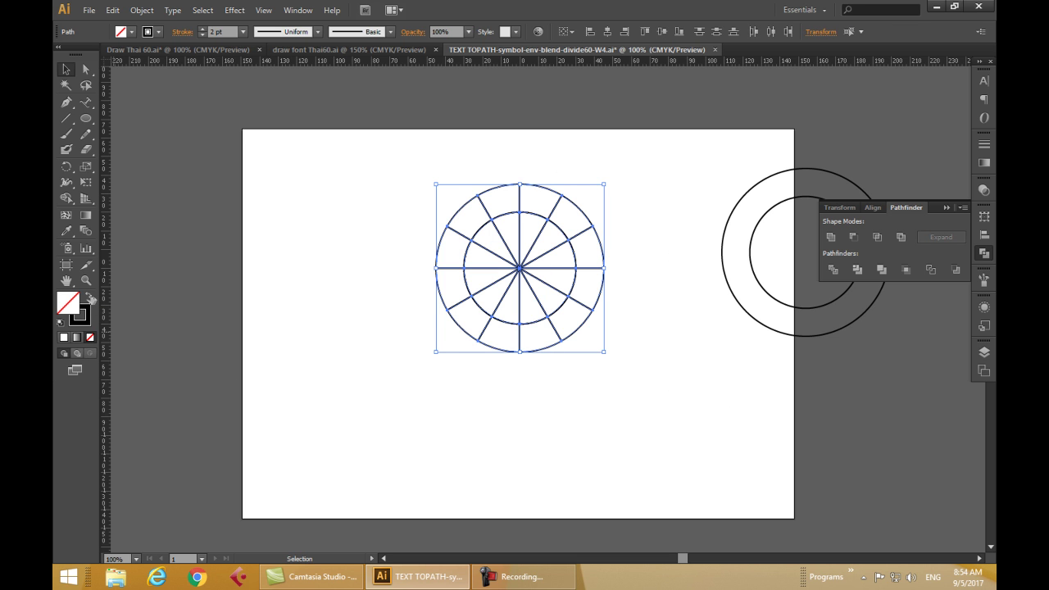
left_click(90, 299)
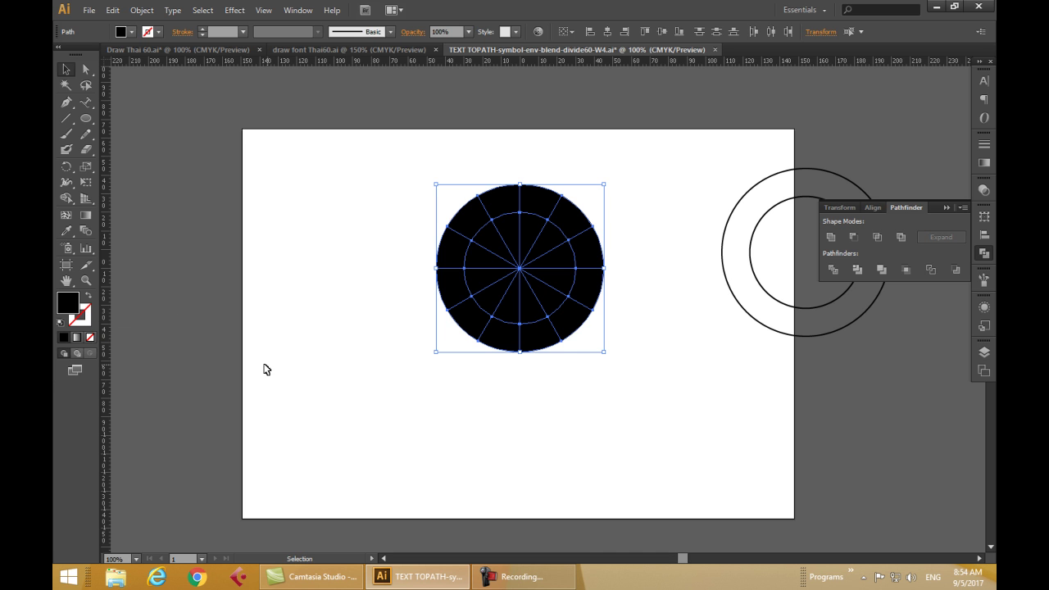
left_click(91, 182)
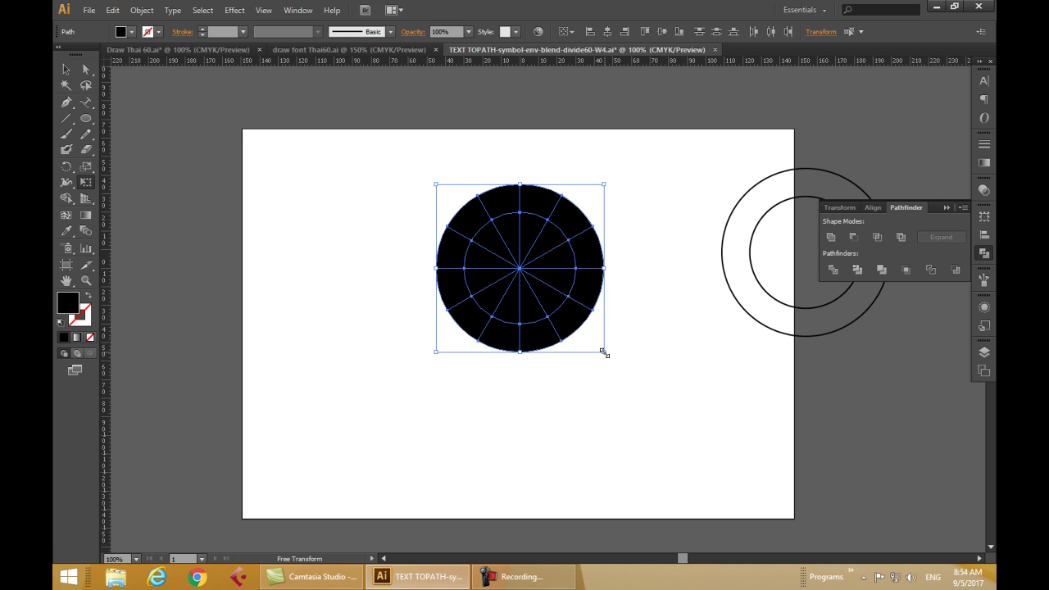
left_click_drag(604, 353, 622, 372)
key("ctrl+z")
Swap the pieces' fill and stroke back to a black outline with no fill.
left_click(76, 306)
left_click(70, 301)
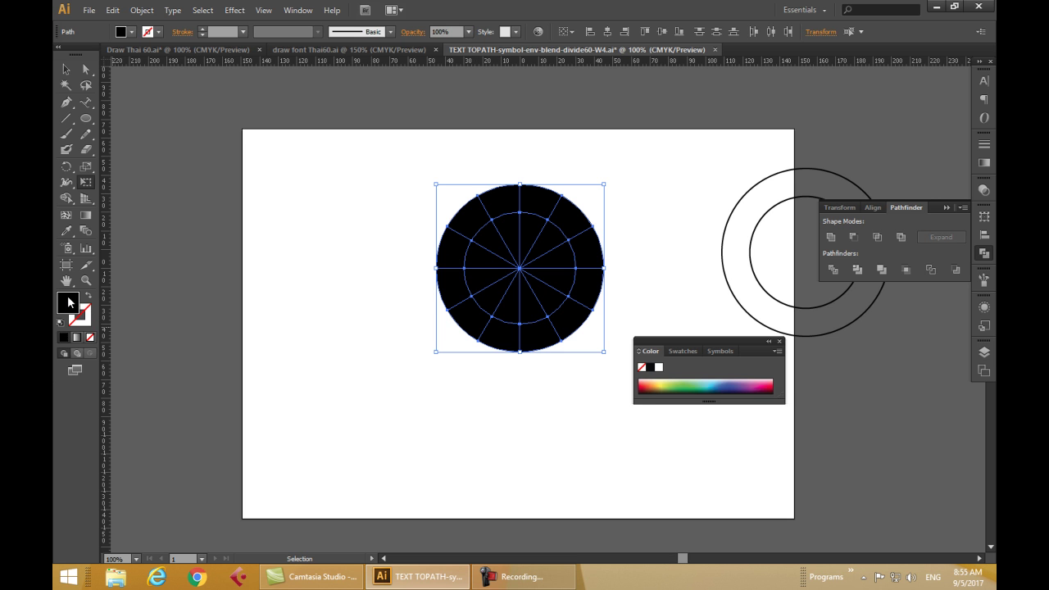
left_click(88, 296)
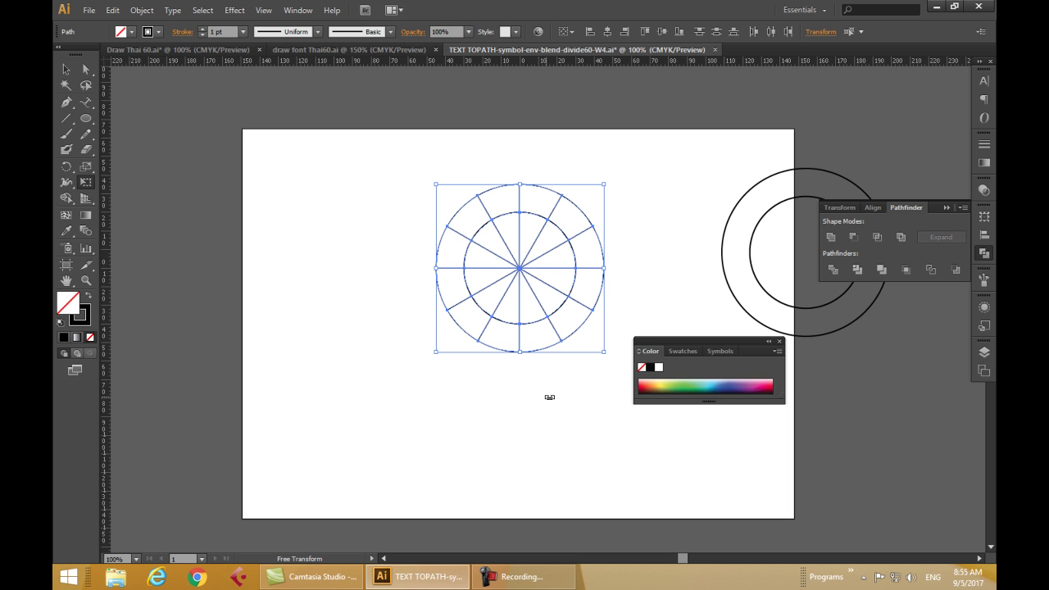
Apply a 2 mm Offset Path with Miter joins to all divided circle pieces, using the preview, and deselect them.
key("v")
left_click(401, 227)
left_click_drag(396, 171, 639, 373)
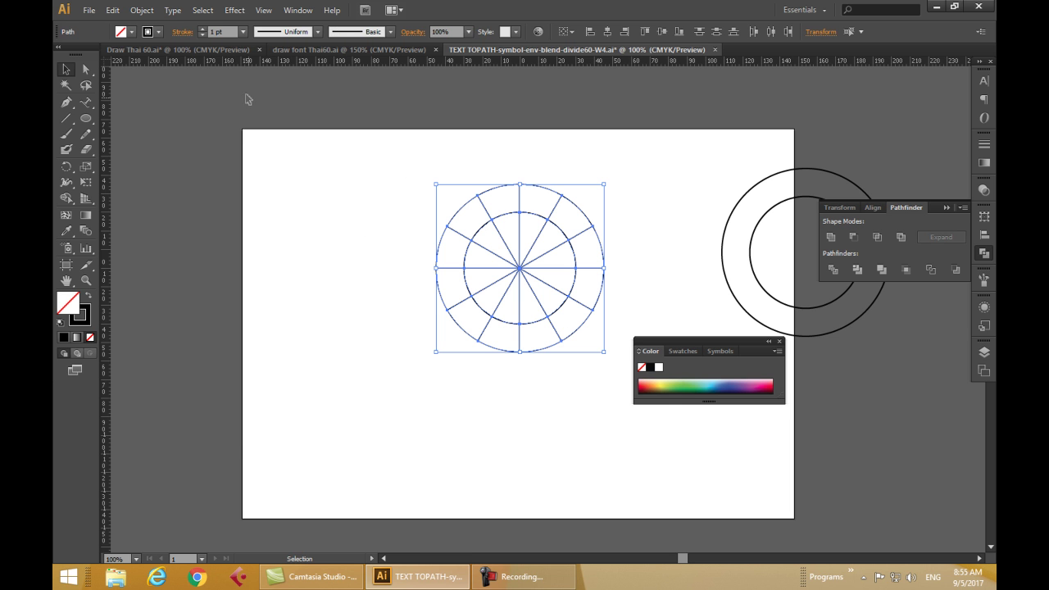
left_click(142, 10)
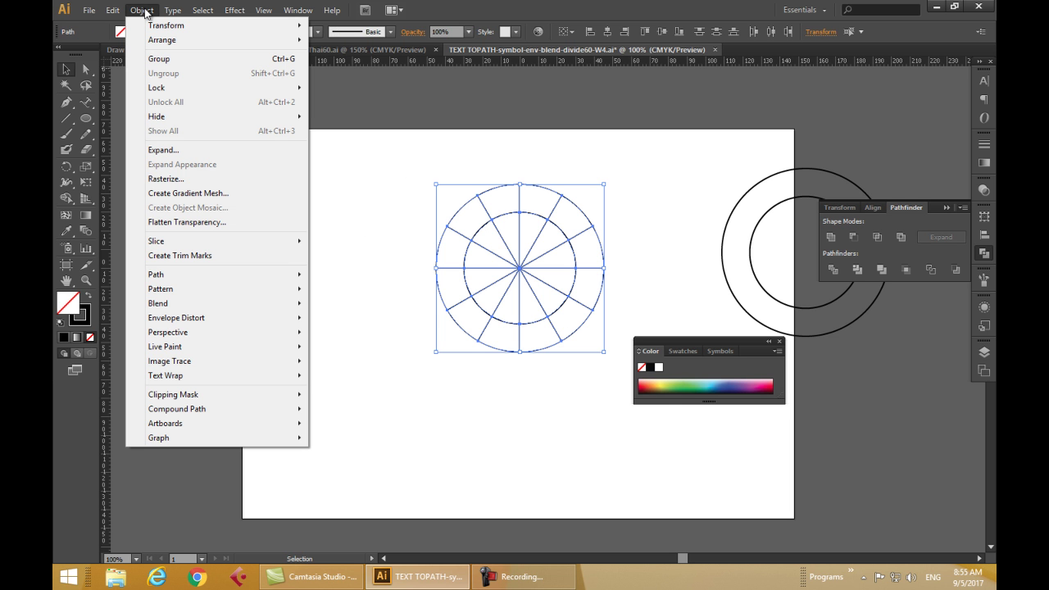
mouse_move(187, 276)
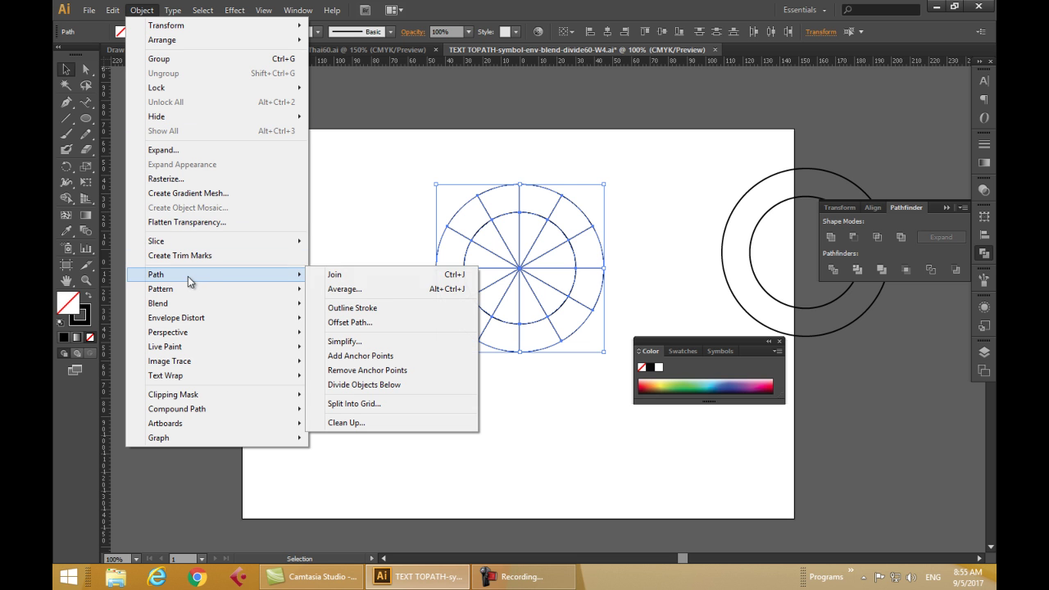
left_click(350, 322)
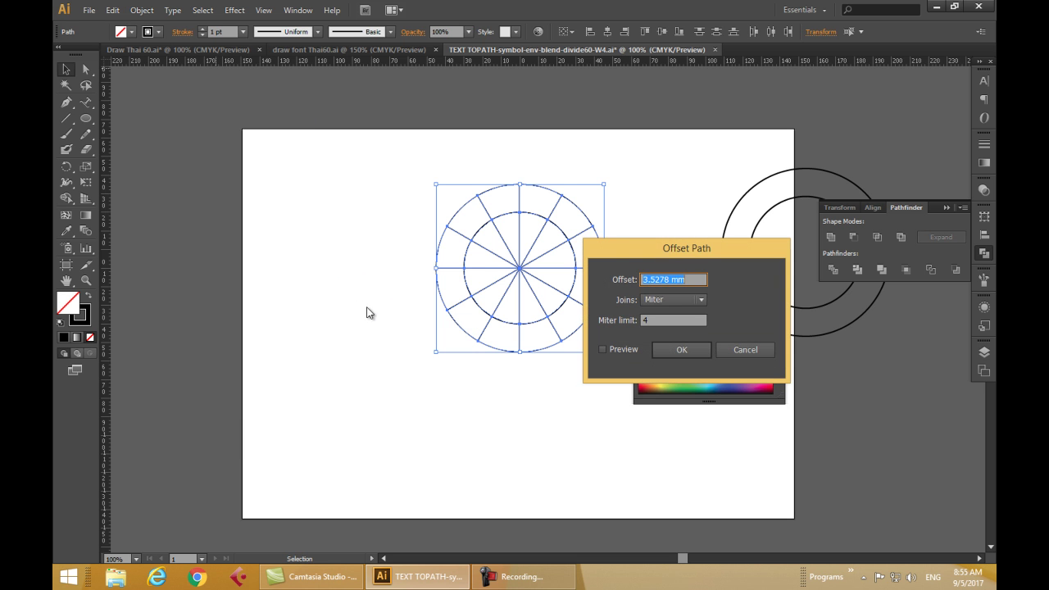
type("2")
left_click(603, 350)
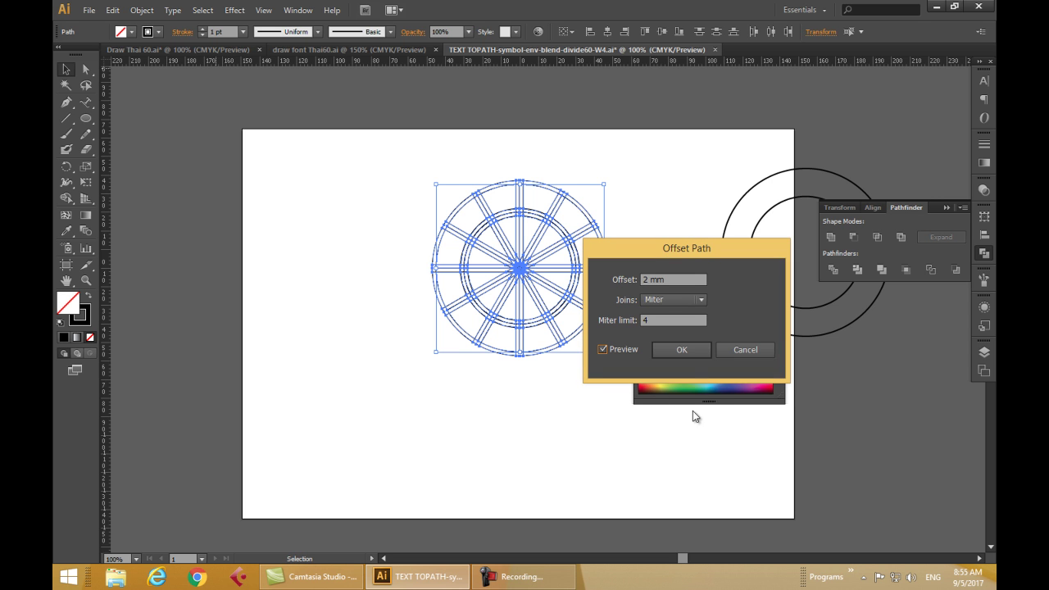
left_click_drag(682, 246, 754, 129)
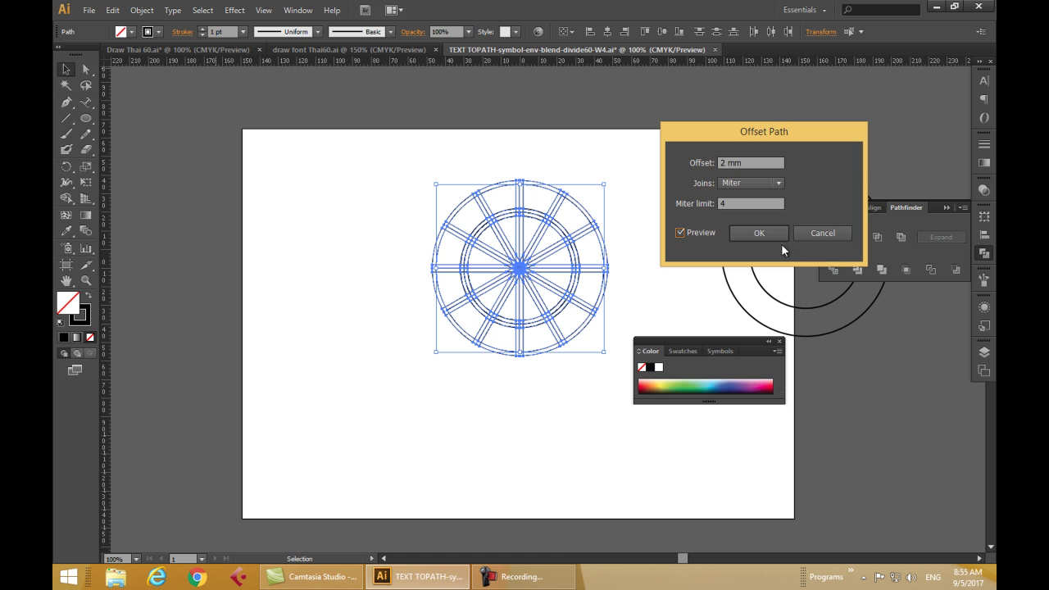
left_click(759, 234)
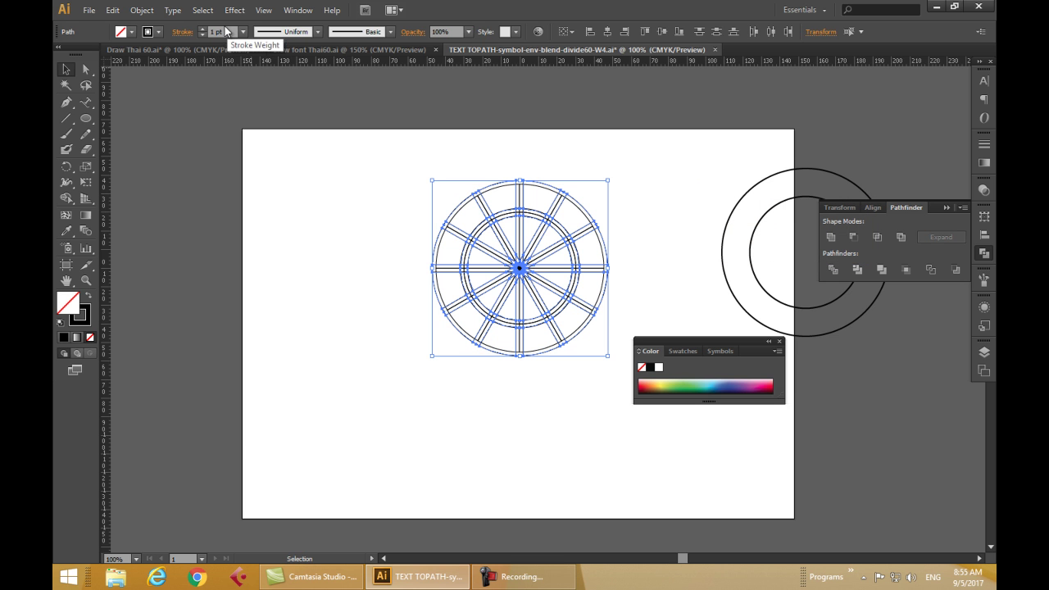
left_click(142, 10)
left_click(381, 205)
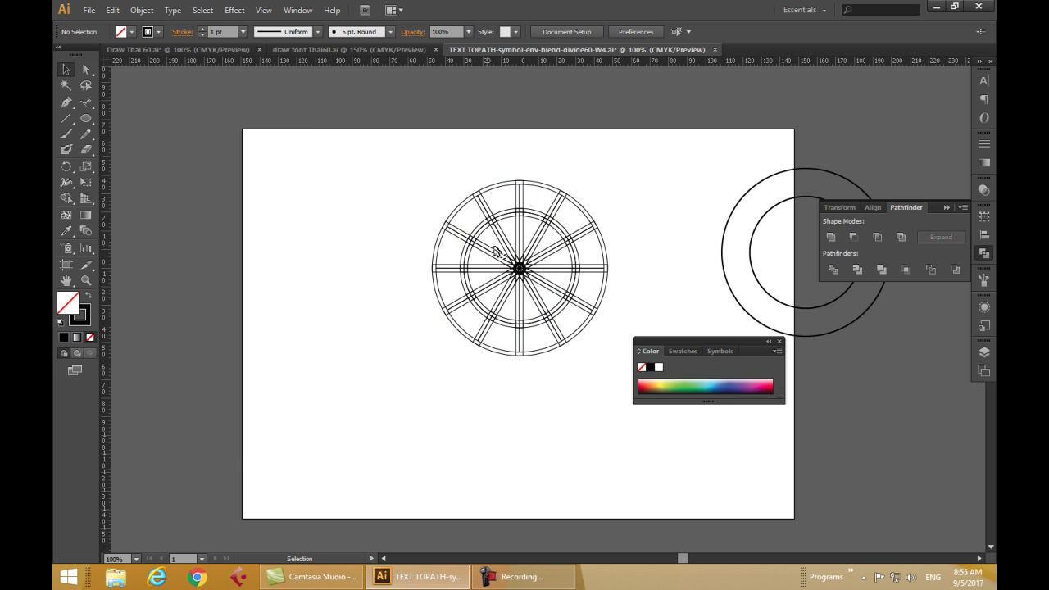
Try swapping fill and stroke on all the offset pieces and combining them with Pathfinder Exclude and Intersect.
left_click(495, 271)
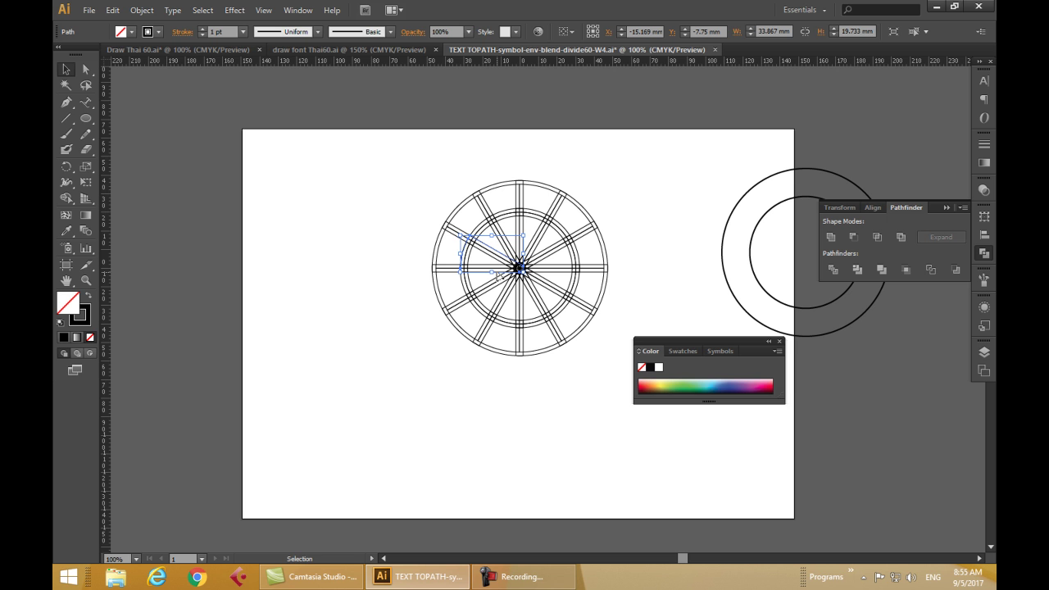
left_click_drag(359, 148, 631, 404)
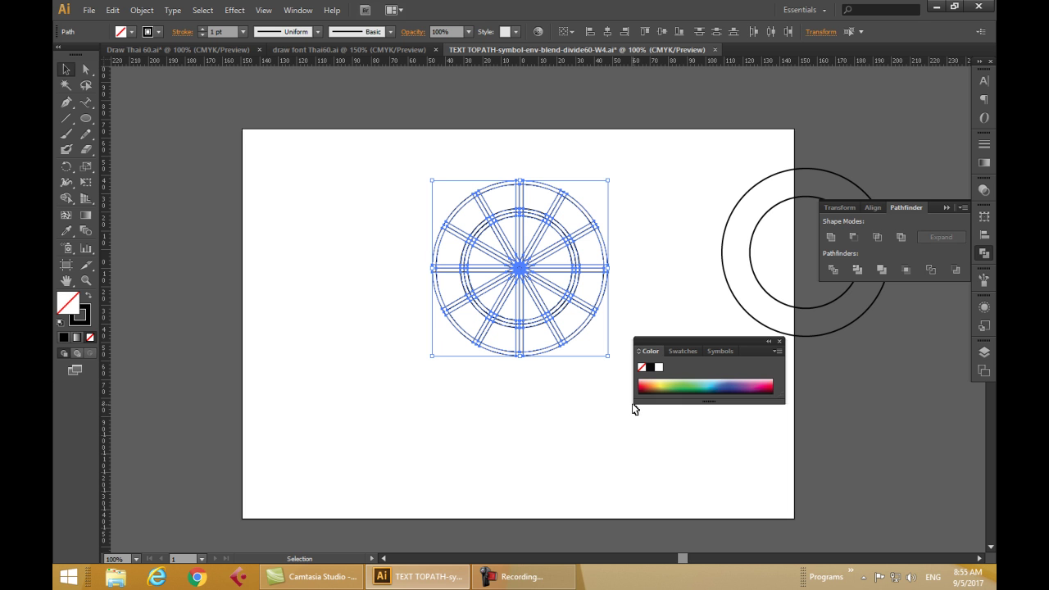
left_click(89, 298)
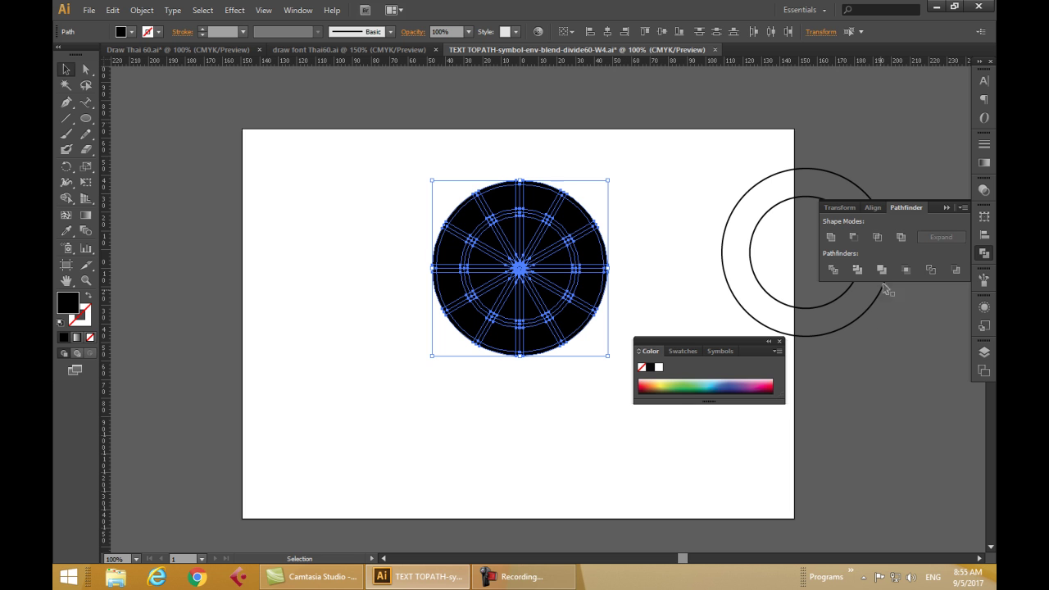
left_click(899, 237)
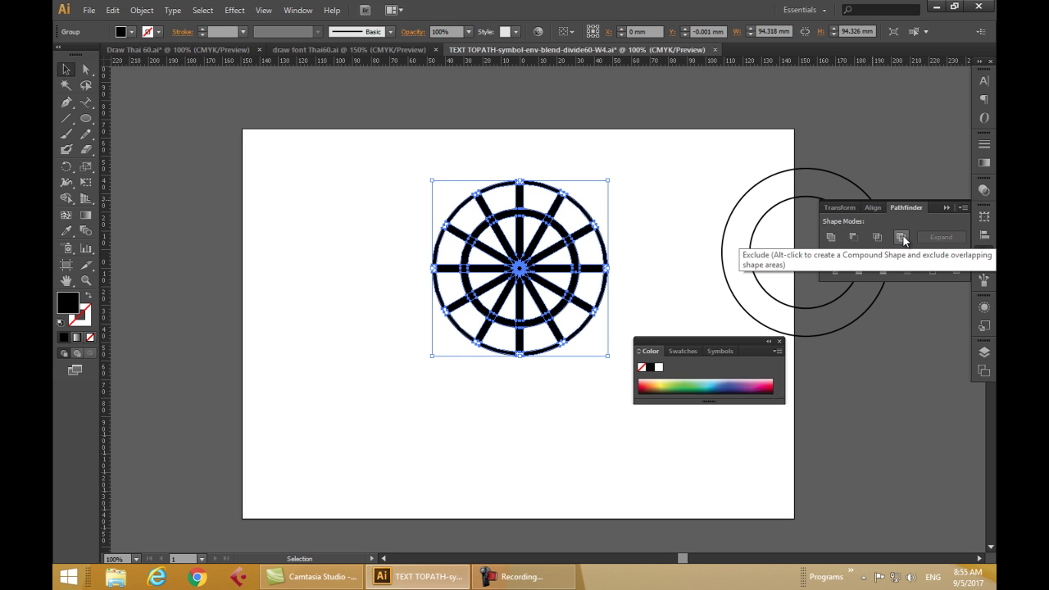
left_click(876, 239)
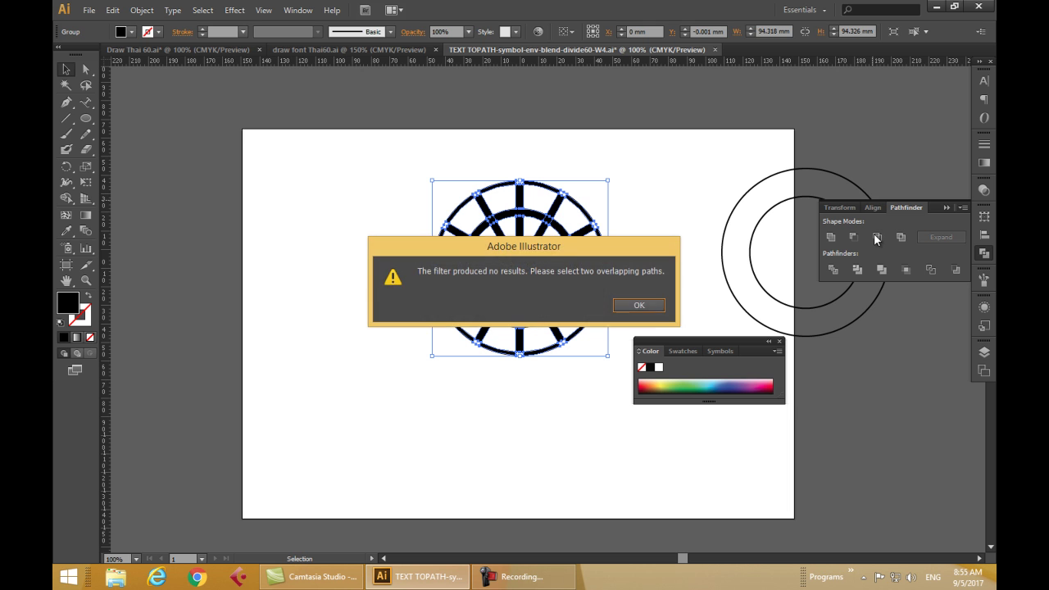
left_click(638, 305)
left_click(901, 238)
left_click(411, 449)
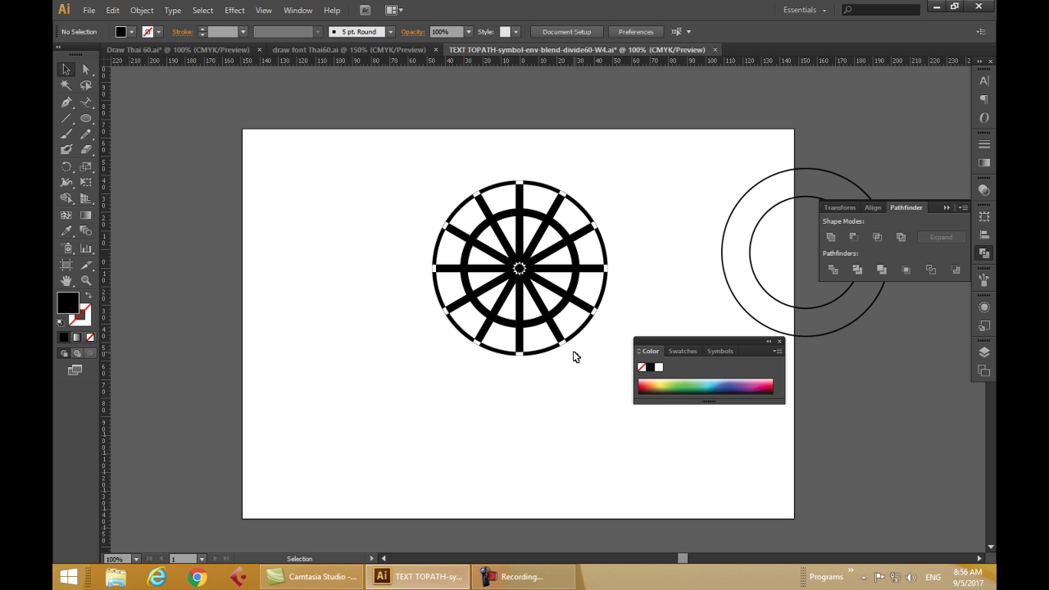
Undo the Exclude operation on the wheel and return its pieces to black outlines with no fill.
left_click(543, 288)
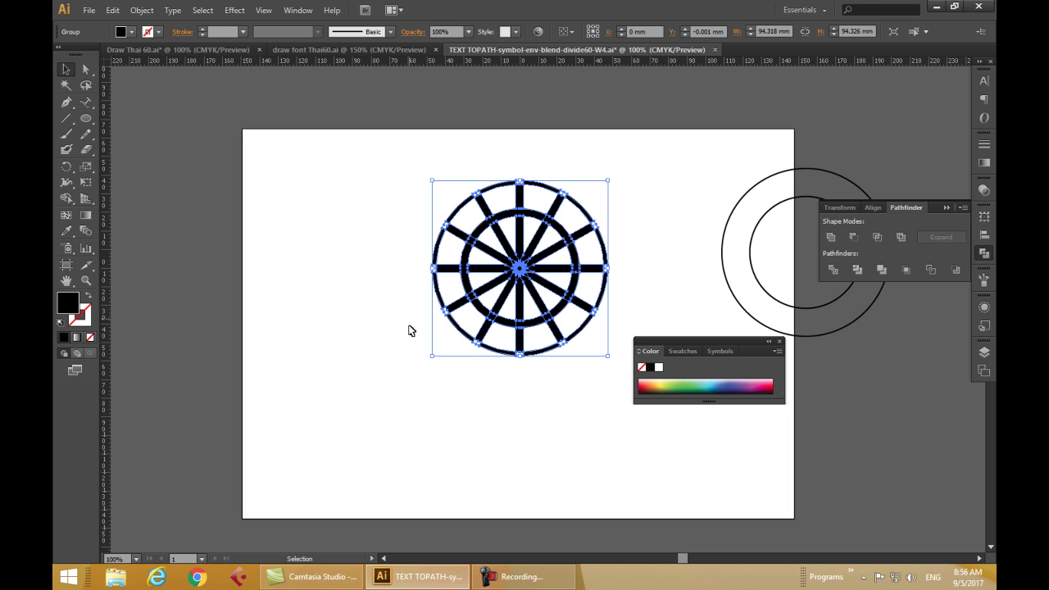
left_click(394, 370)
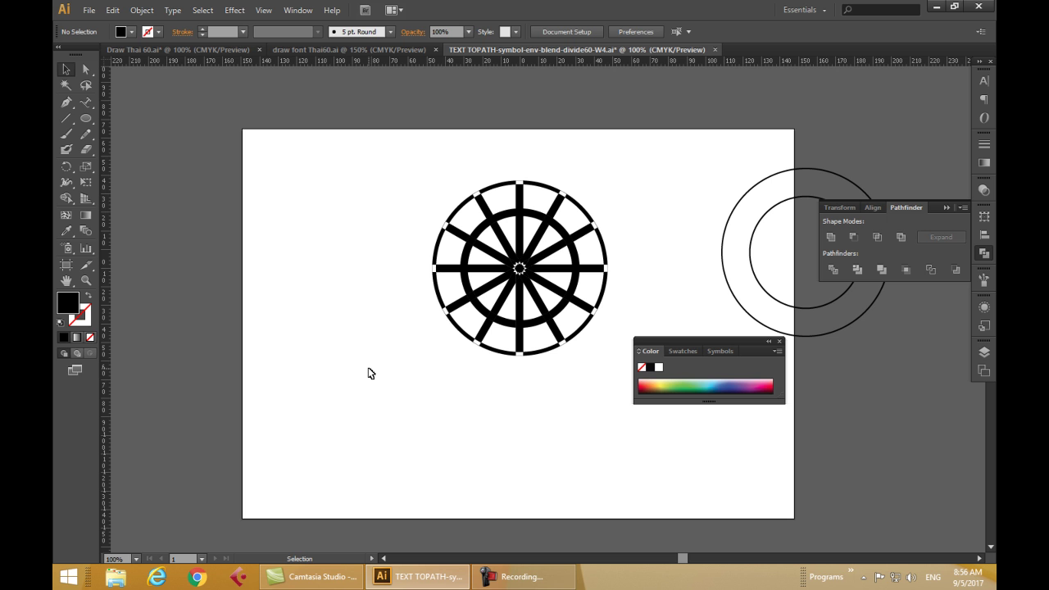
left_click(524, 271)
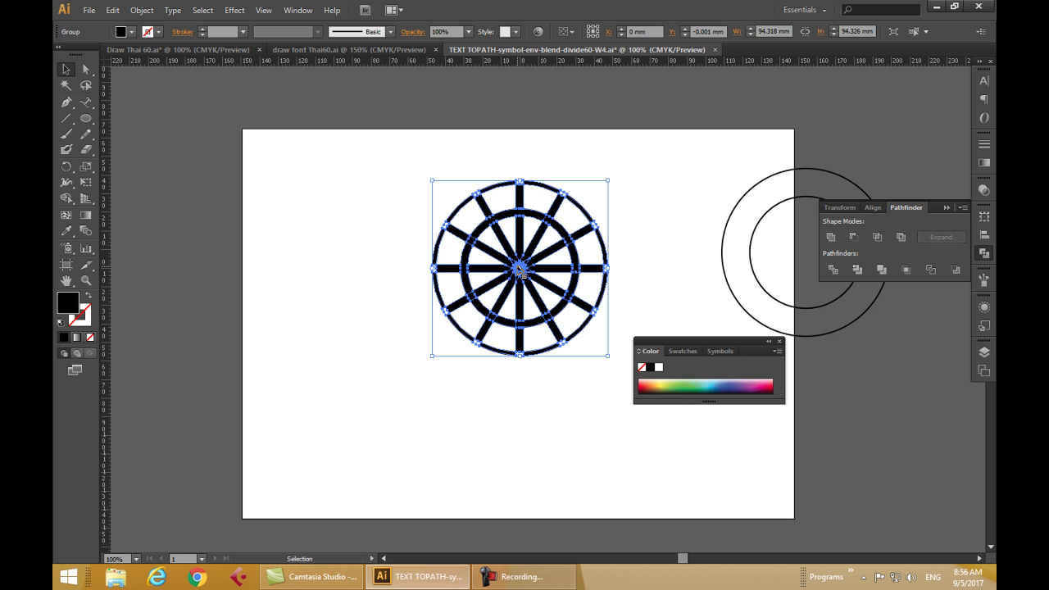
key("ctrl+shift+g")
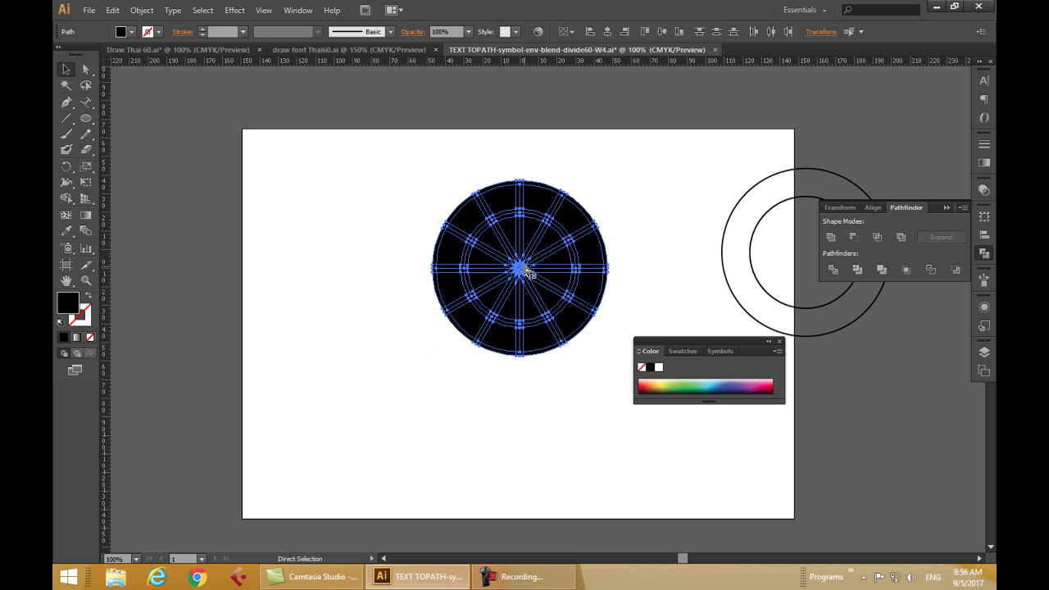
key("shift+x")
left_click(376, 384)
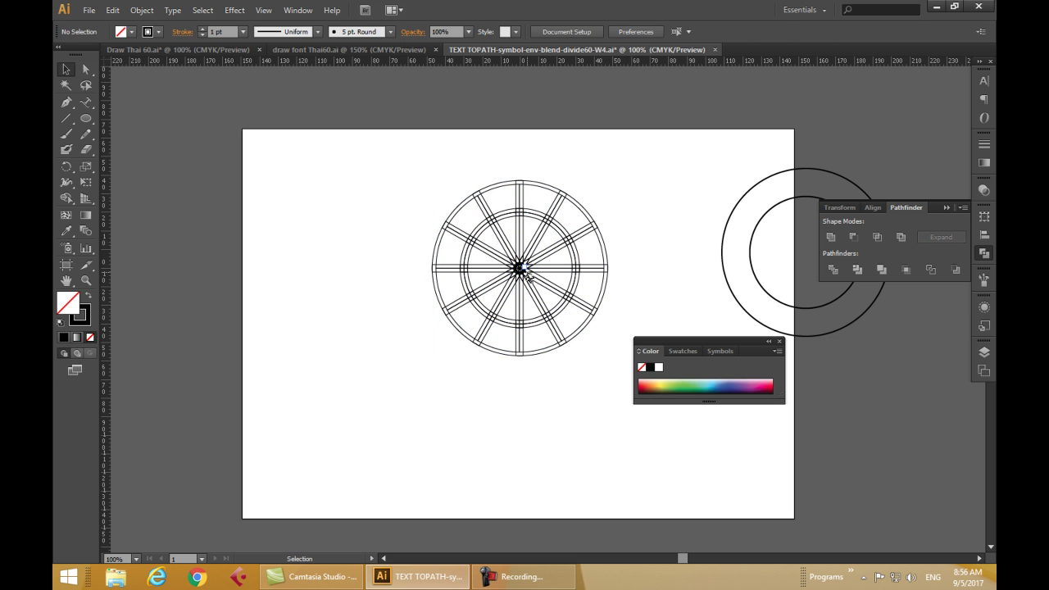
Move all the wheel pieces to the artboard's upper-left area and fill them with red DD1010, keeping the black stroke.
left_click_drag(402, 157, 646, 376)
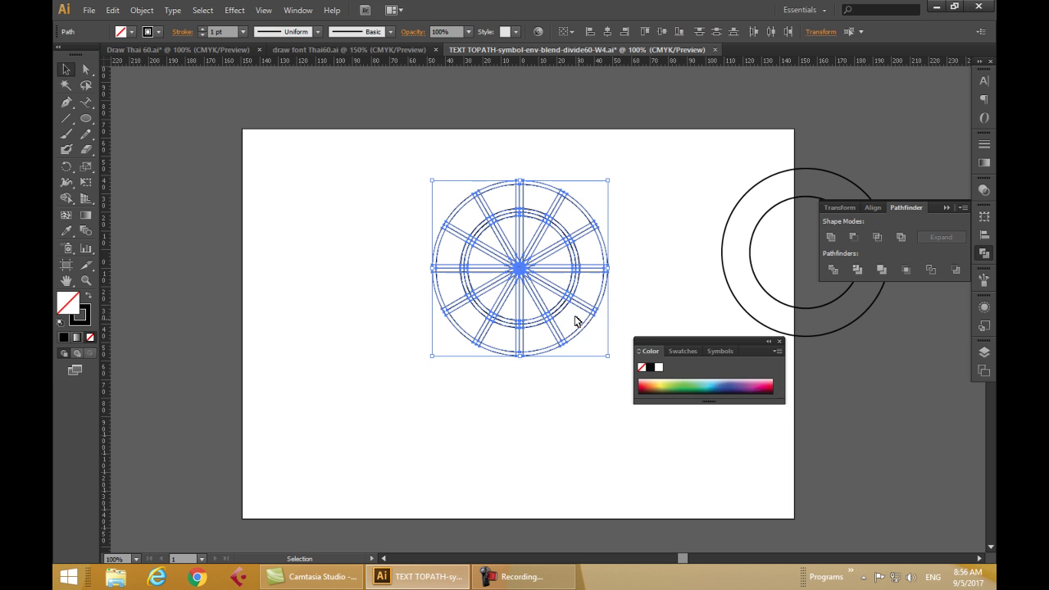
left_click_drag(568, 304, 451, 284)
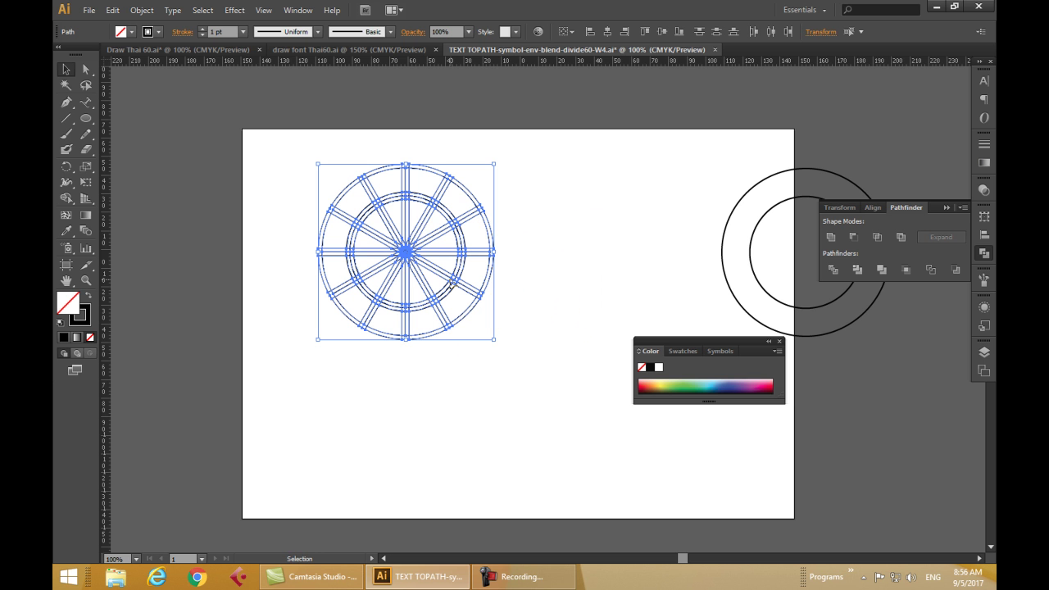
double_click(72, 308)
left_click(495, 318)
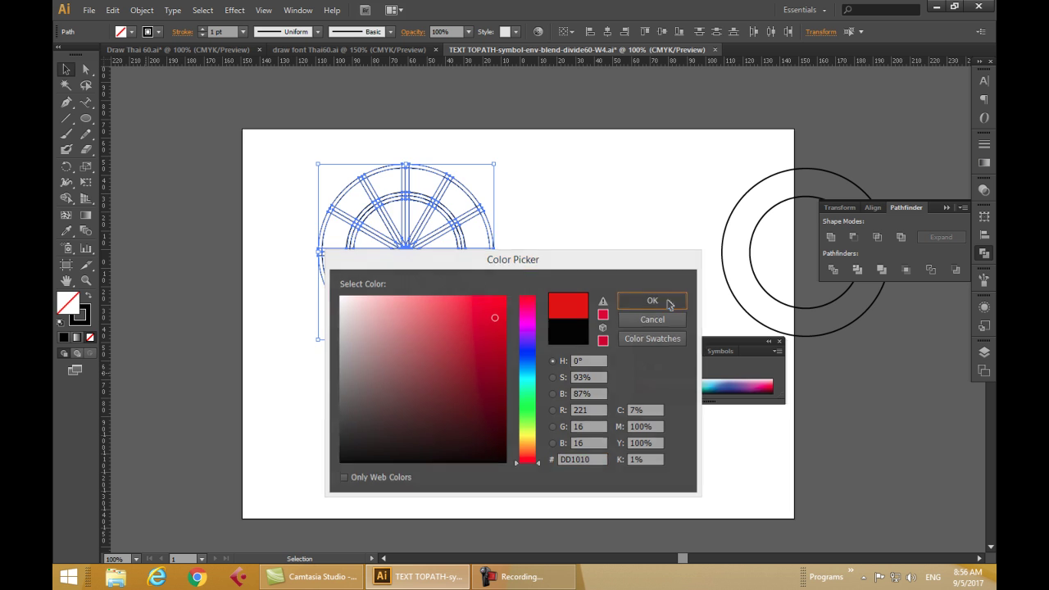
left_click(652, 301)
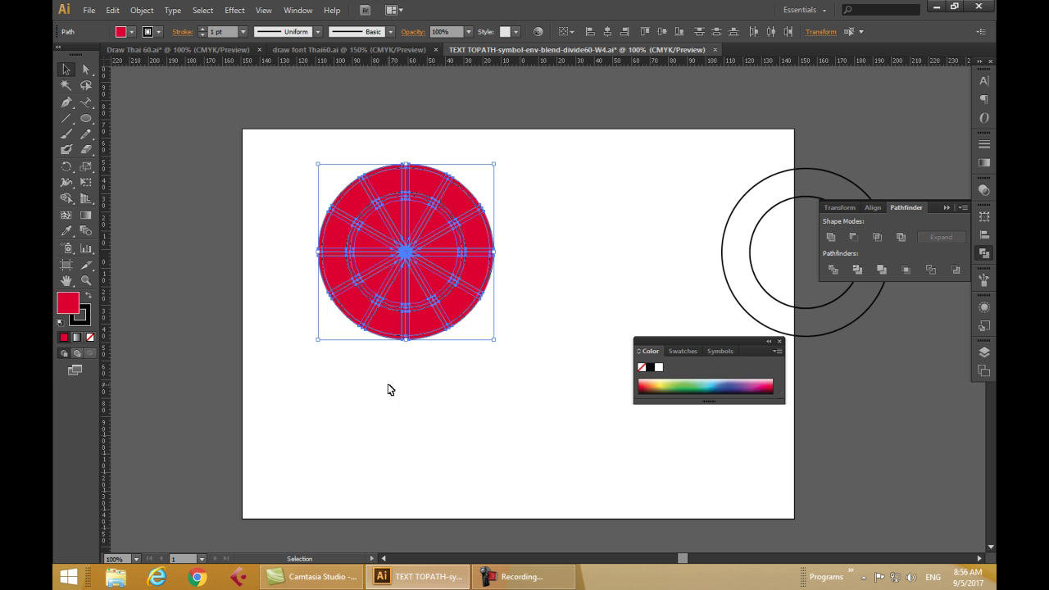
left_click(91, 300)
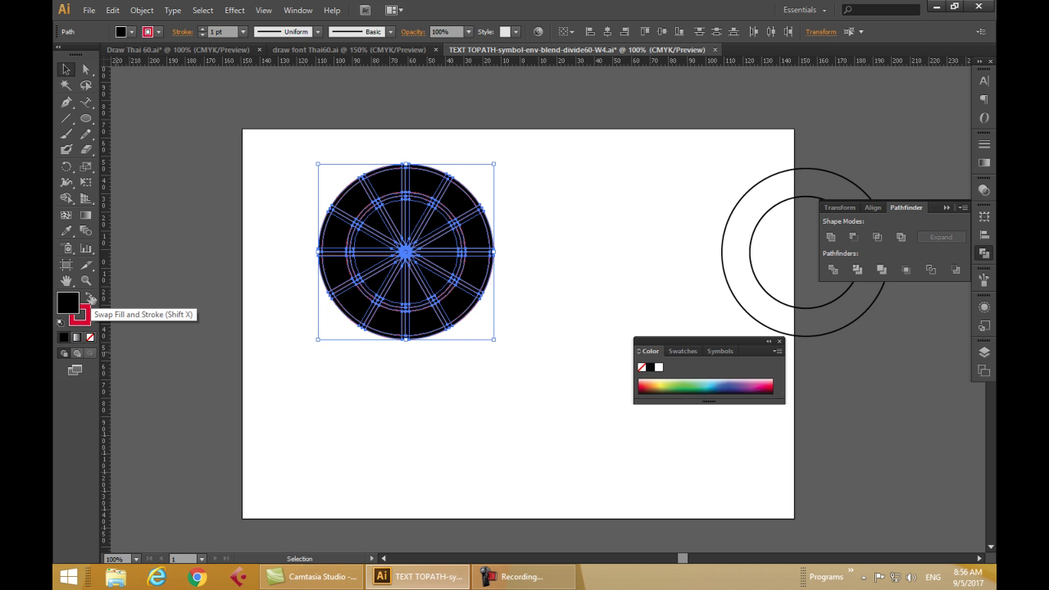
left_click(91, 300)
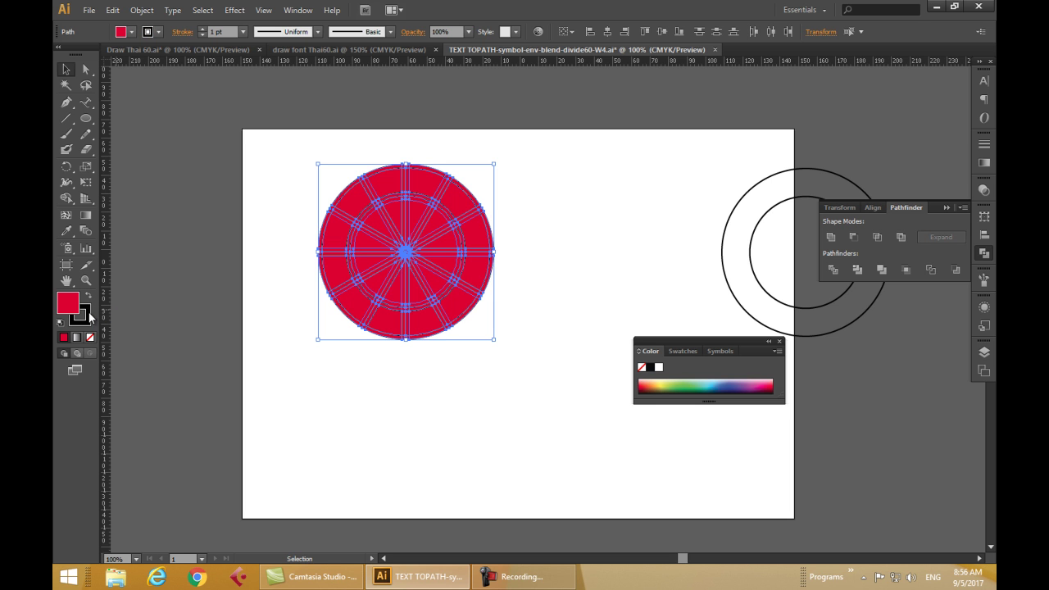
Set the black stroke weight of all red wheel pieces to 3 pt and deselect them.
left_click(89, 319)
left_click(984, 149)
left_click(899, 151)
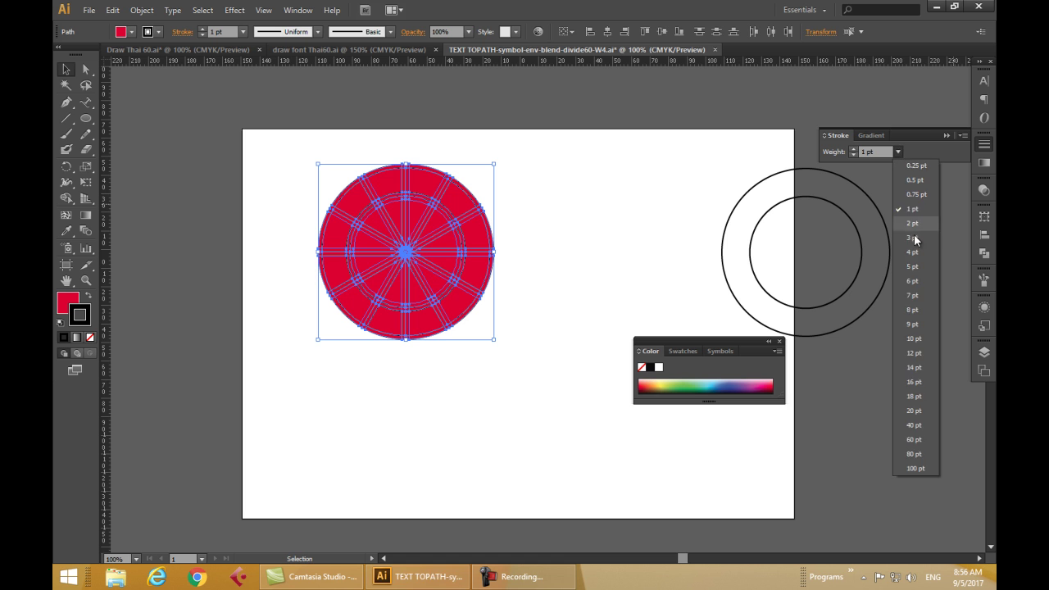
left_click(913, 234)
left_click(587, 411)
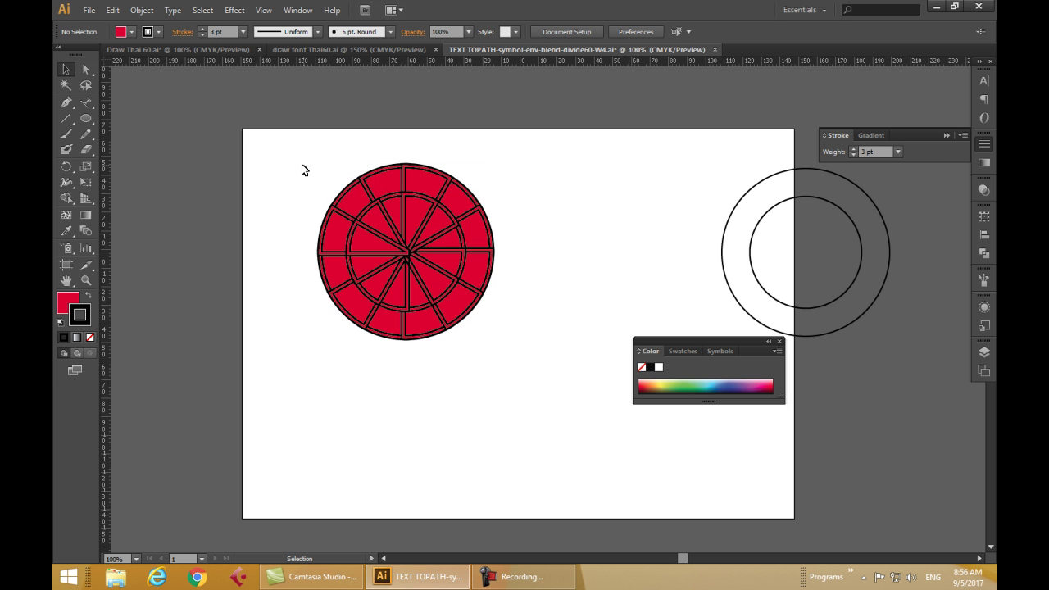
Combine all the red wheel pieces with the Pathfinder Exclude shape mode and deselect the result.
left_click_drag(279, 166, 529, 366)
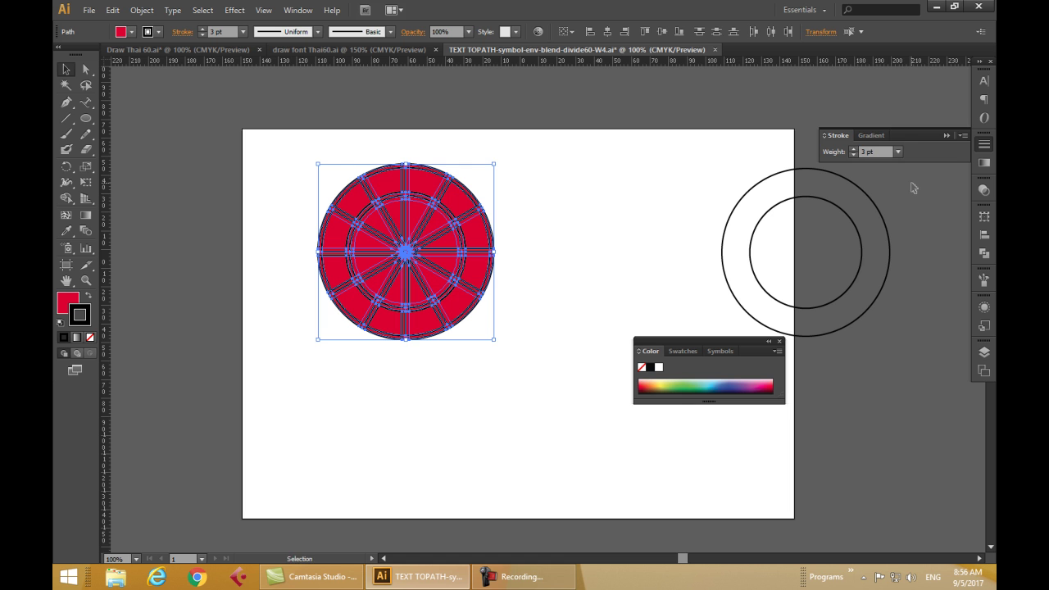
key("ctrl+shift+F9")
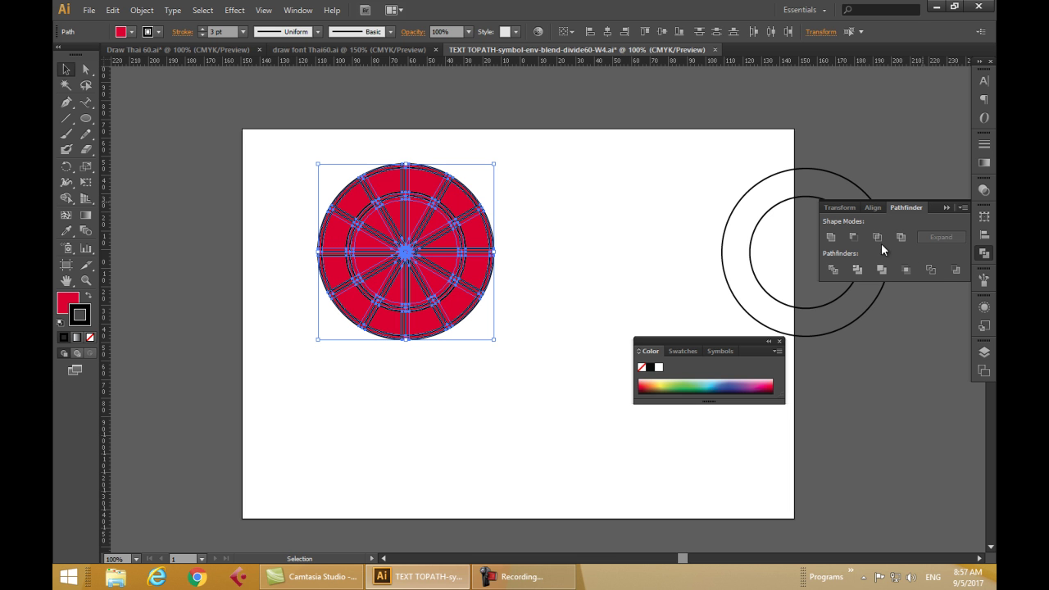
left_click(901, 237)
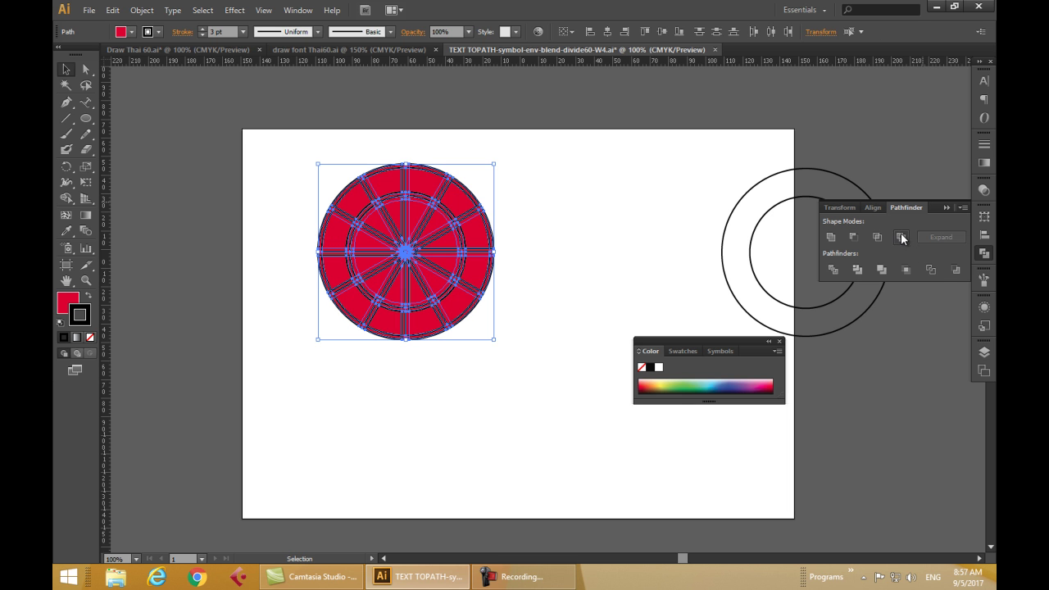
left_click(495, 375)
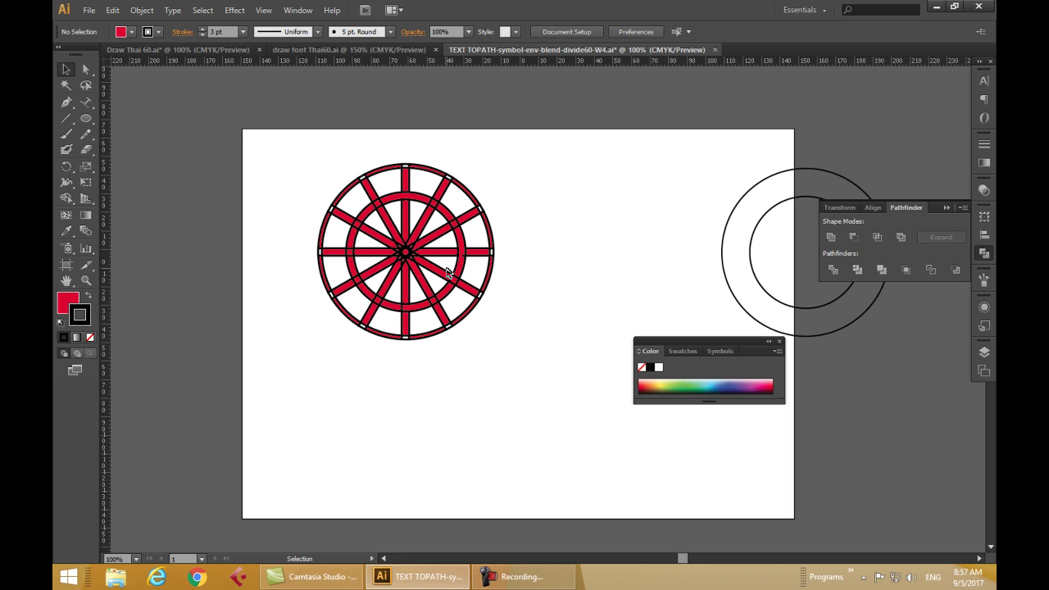
Move the red wheel to the artboard's lower-left area and the spare concentric circles onto its upper middle.
left_click_drag(413, 264, 421, 431)
left_click(512, 433)
left_click_drag(649, 184, 822, 282)
left_click_drag(752, 247, 504, 228)
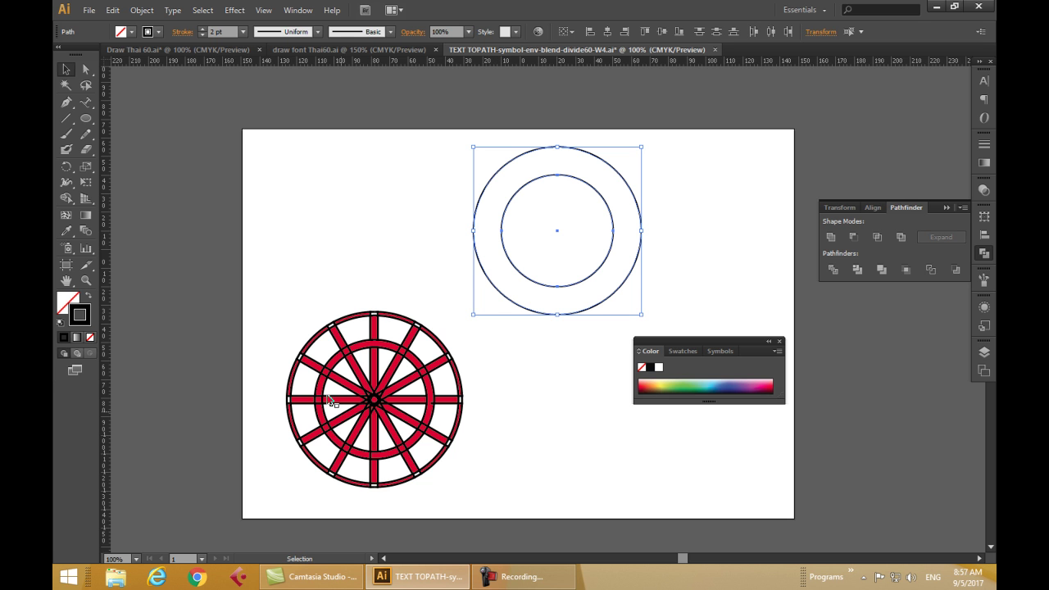
Shift the red wheel about 14 mm to the right, leaving the concentric circles in place.
left_click(379, 462)
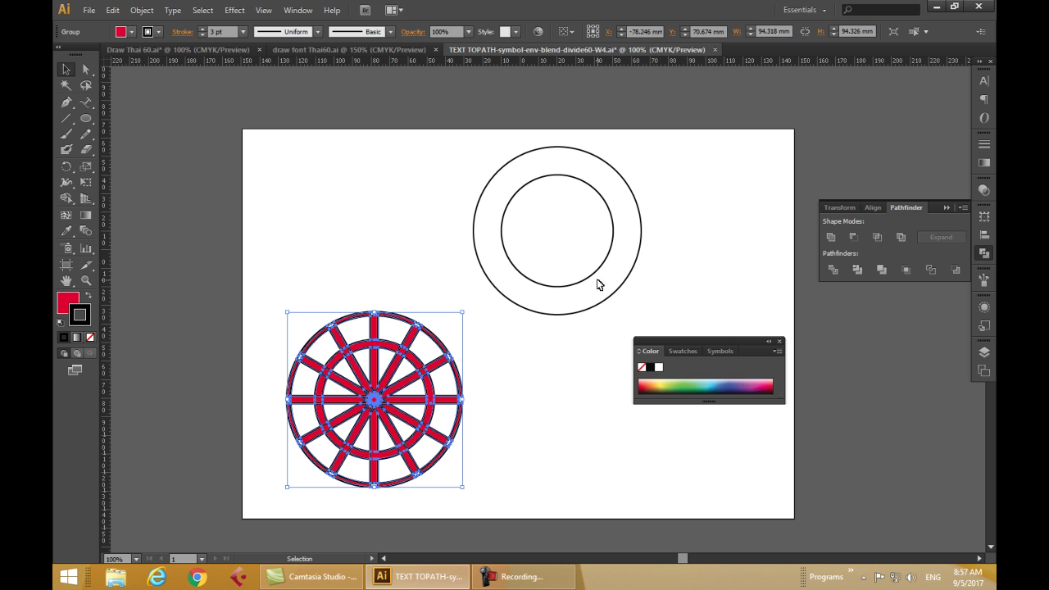
left_click_drag(555, 124, 601, 417)
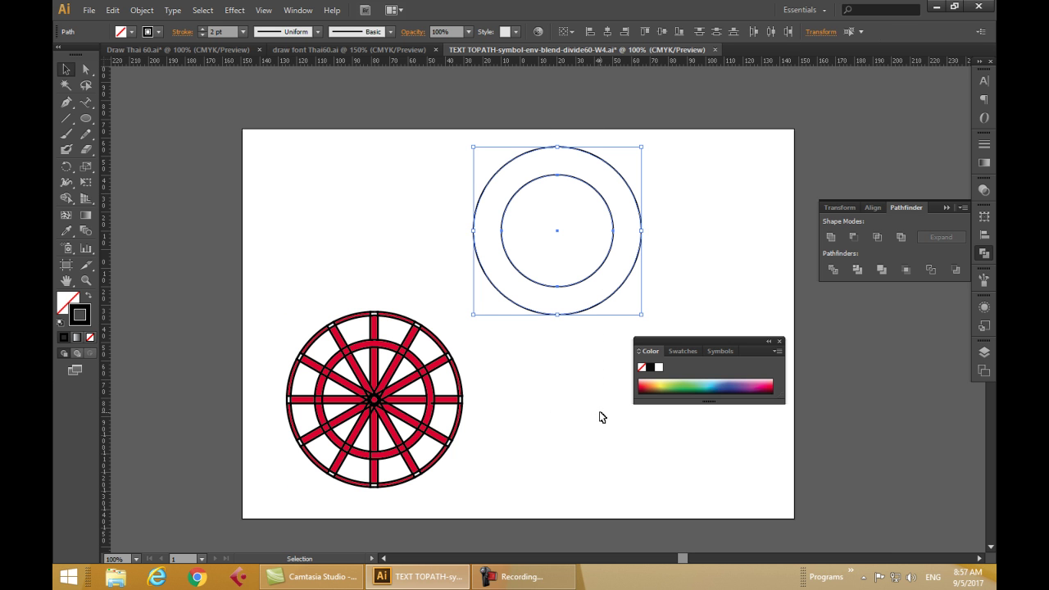
left_click(536, 427)
left_click_drag(371, 406, 396, 405)
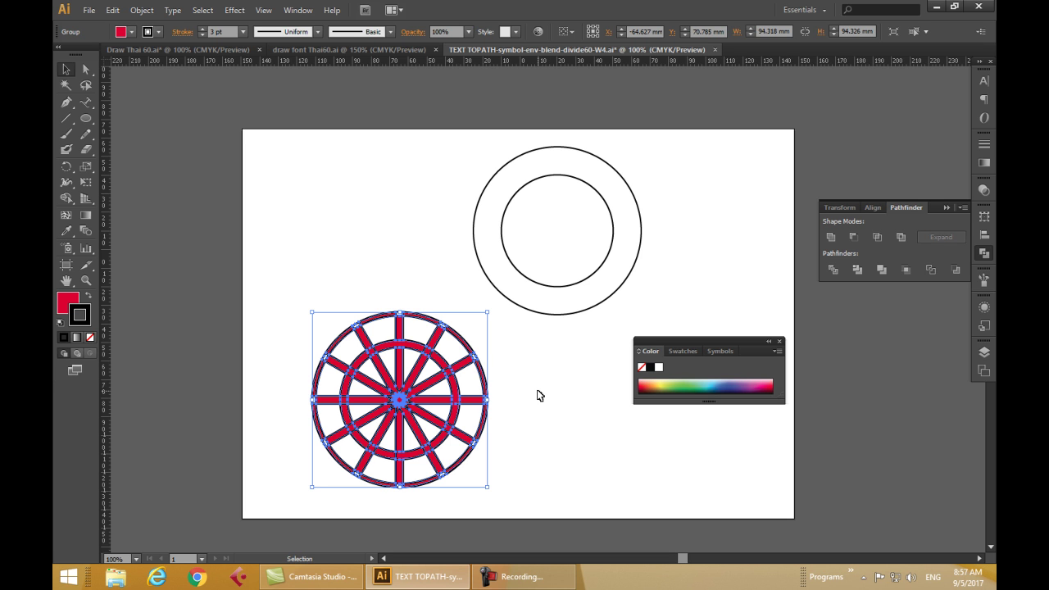
Show the Circle layer, place the Circle copy layer beneath it, and move the red wheel behind the upper-middle curved text.
key("F7")
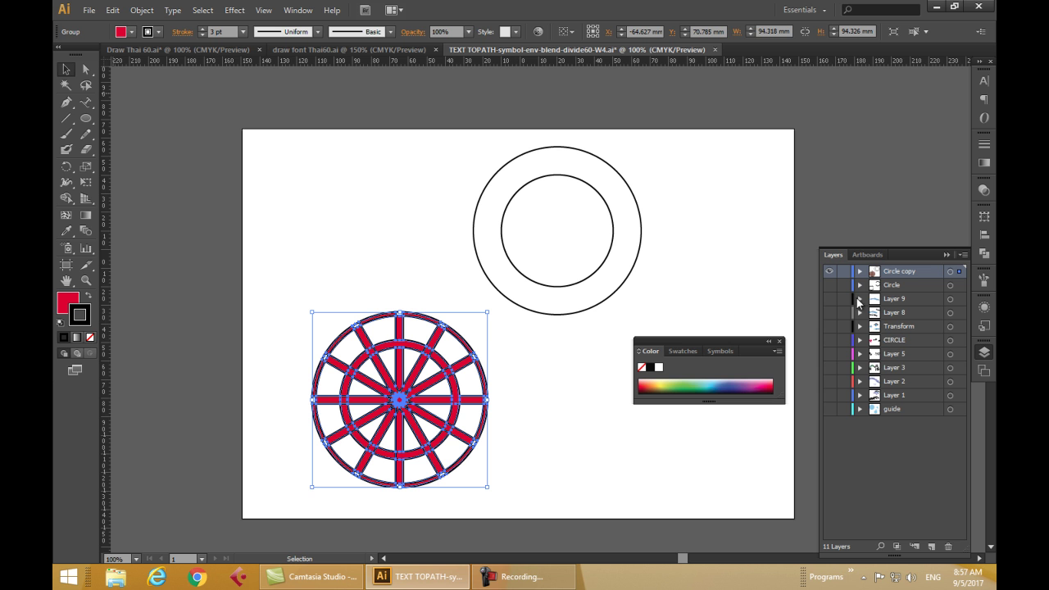
left_click(829, 284)
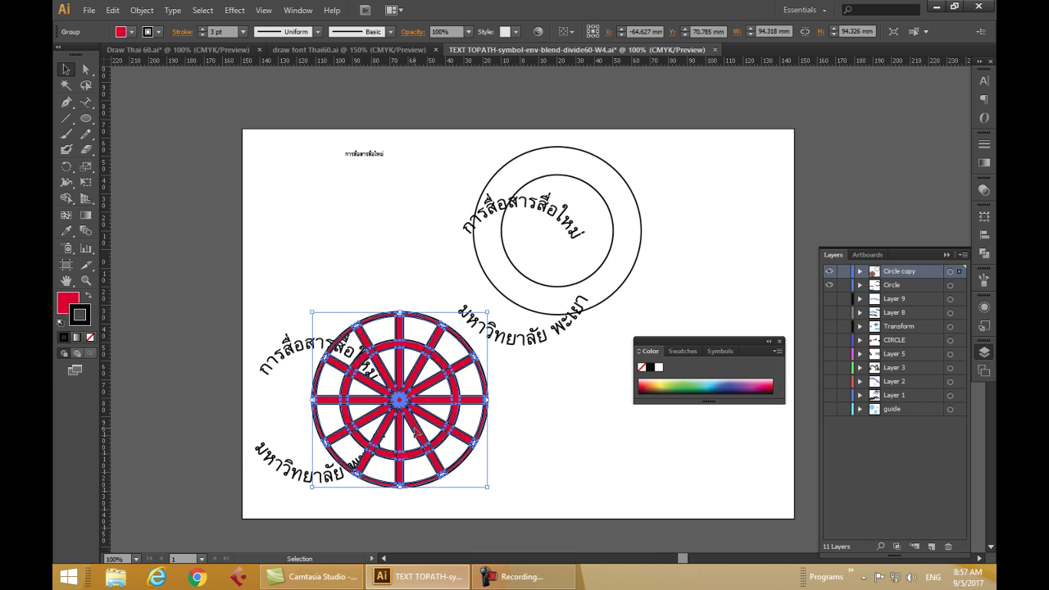
left_click_drag(407, 412, 325, 420)
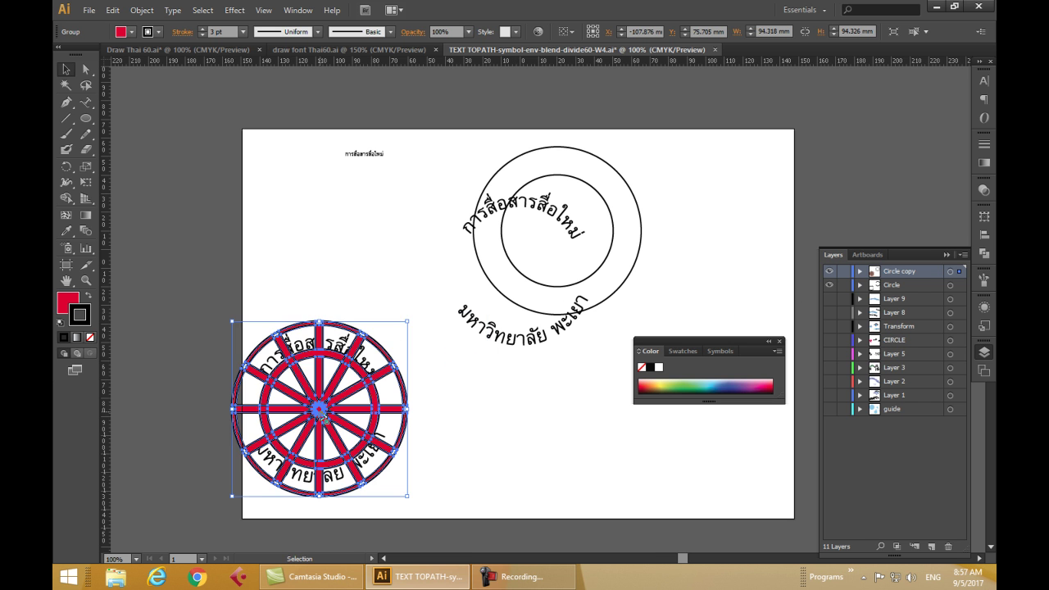
left_click_drag(913, 273, 913, 300)
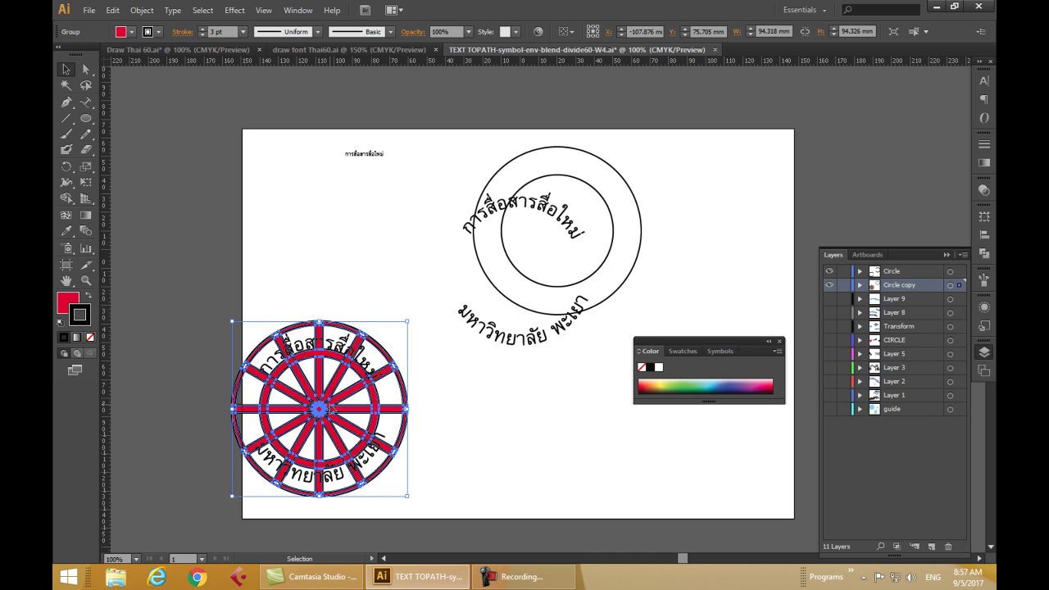
left_click_drag(327, 415, 530, 282)
Group the two spare concentric circles and move the group past the artboard's right edge.
left_click(634, 199)
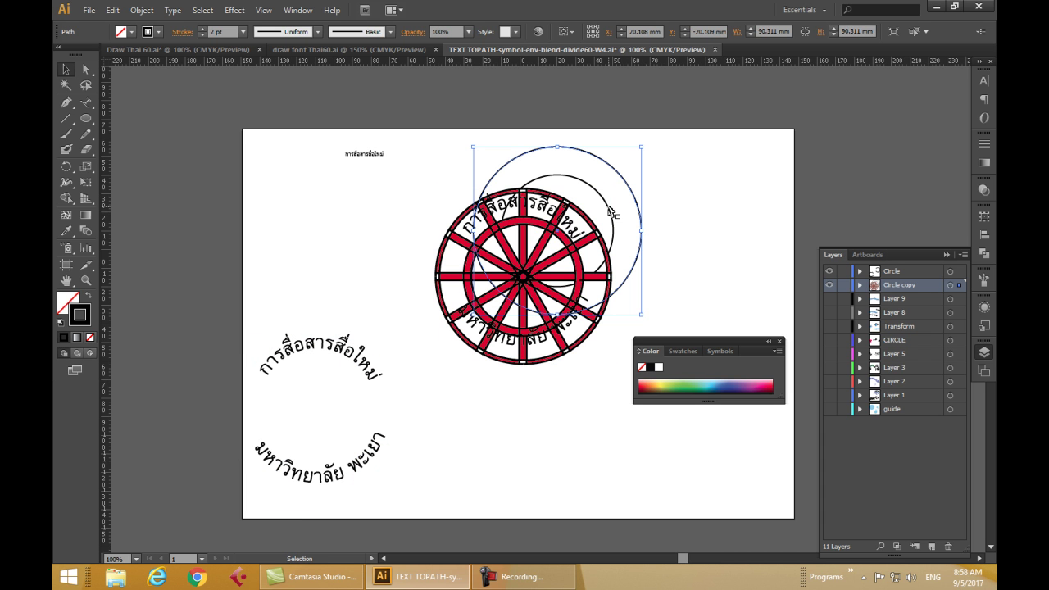
left_click(612, 213, "shift")
left_click(142, 10)
left_click(159, 58)
left_click(618, 198)
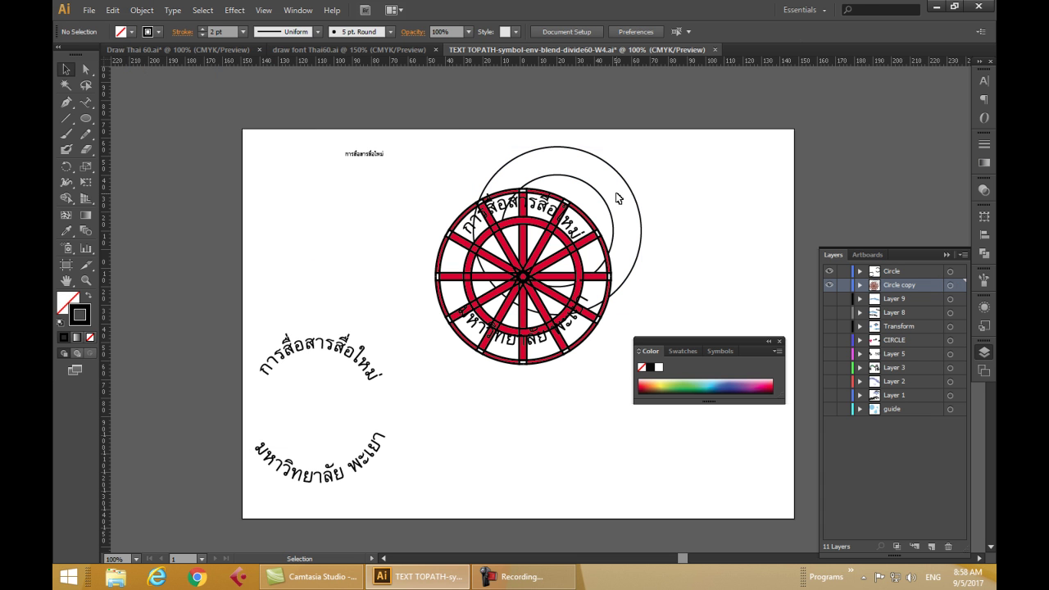
left_click_drag(605, 201, 876, 180)
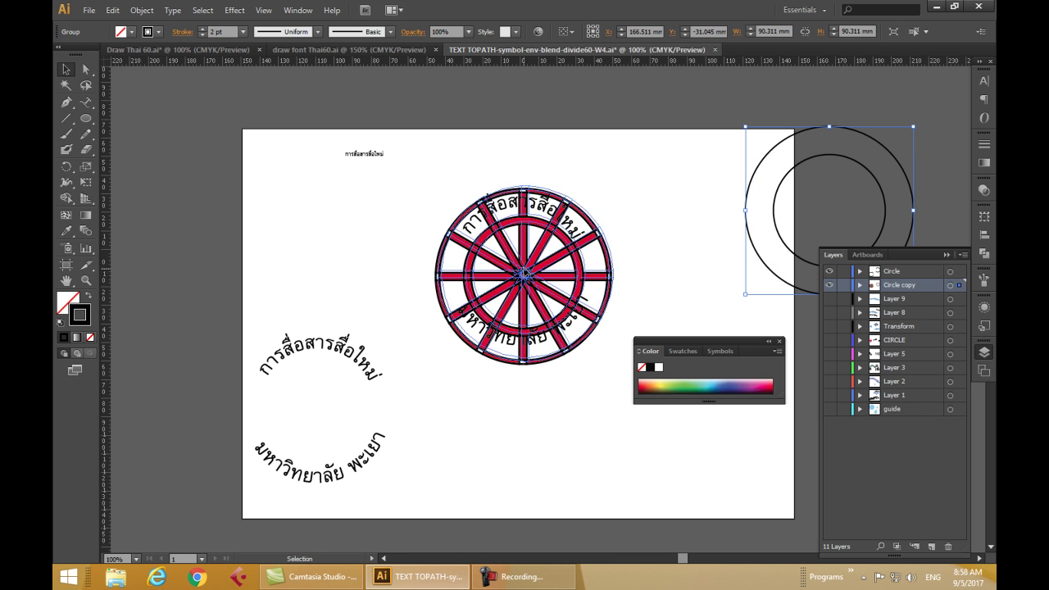
Adjust the red wheel's position so that it is centred on the curved text.
left_click(504, 215)
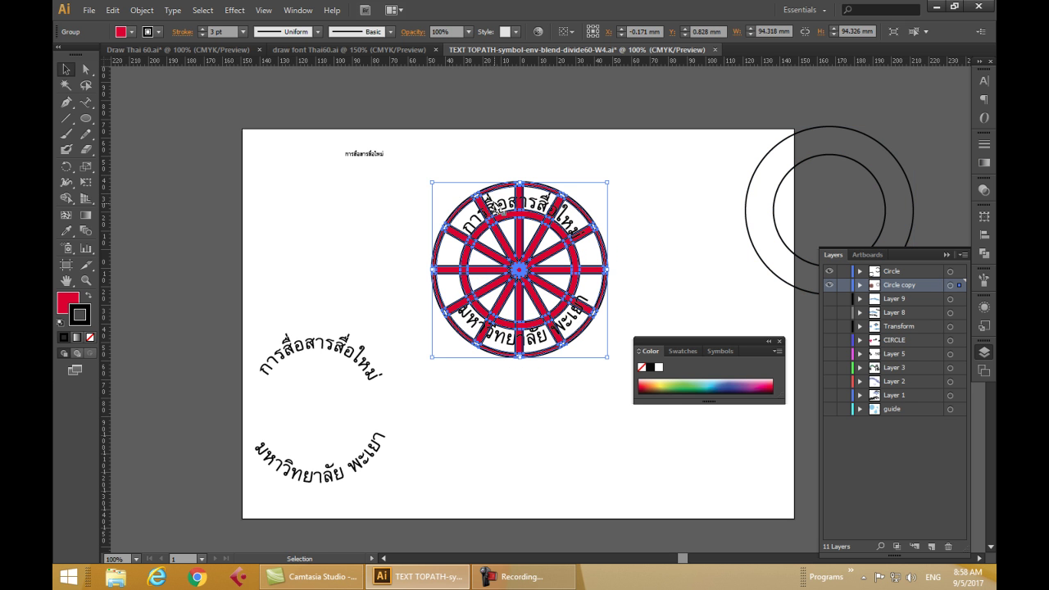
left_click(498, 209)
left_click_drag(522, 263, 515, 258)
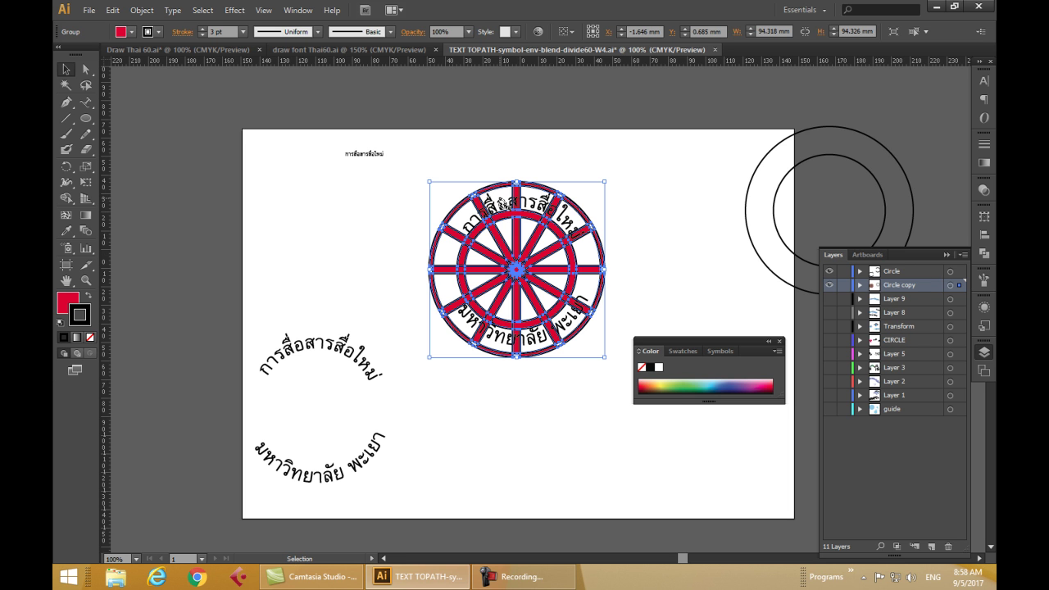
Fill the curved text over the wheel with medium green and shift the wheel about 2 mm to the right.
left_click(501, 201)
double_click(64, 308)
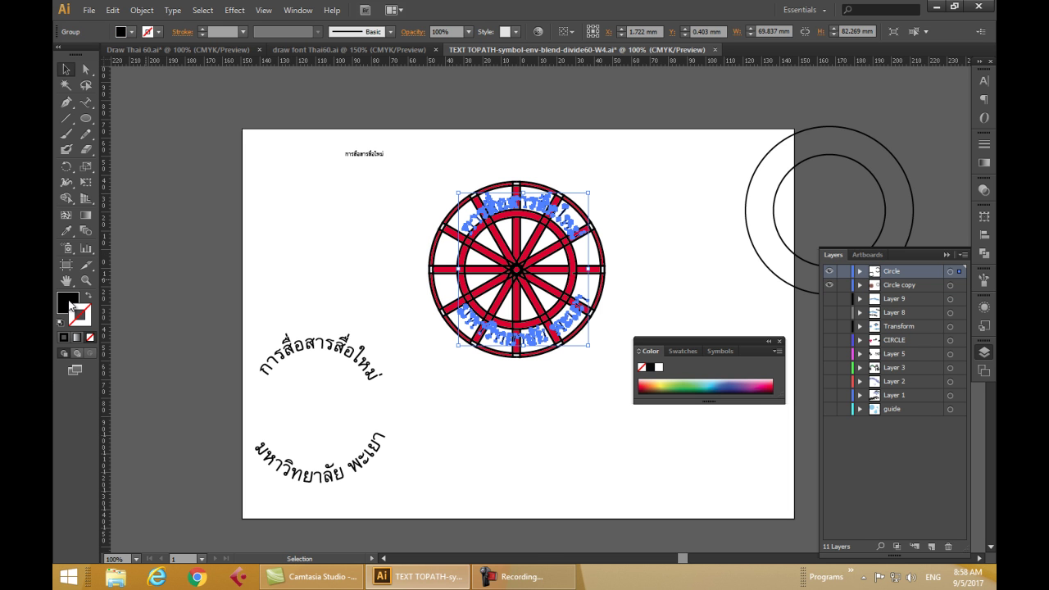
left_click_drag(540, 425, 537, 405)
left_click_drag(492, 328, 499, 304)
left_click(657, 300)
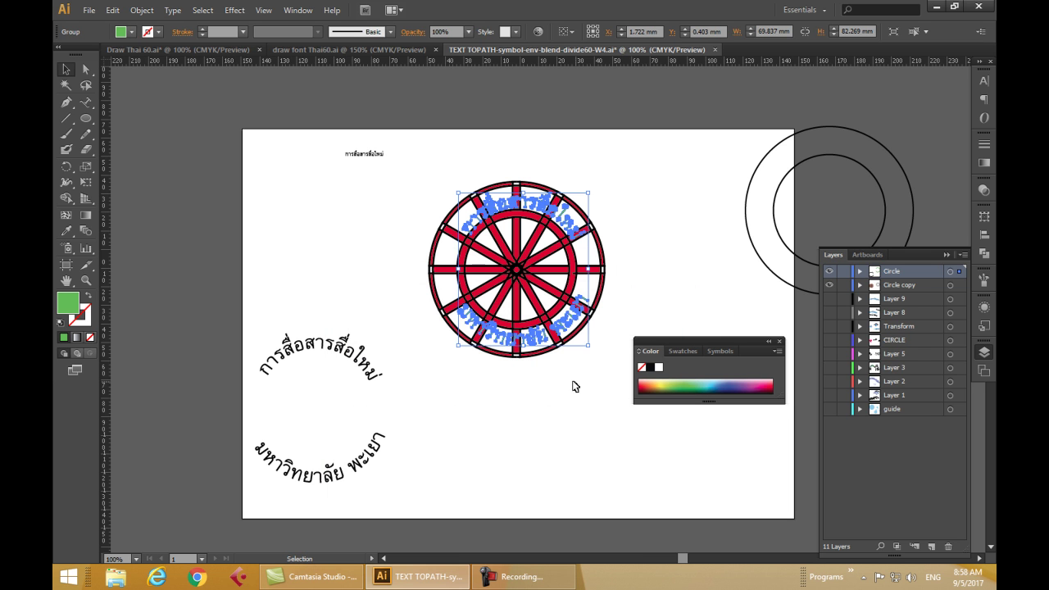
left_click(566, 391)
left_click_drag(568, 273, 571, 273)
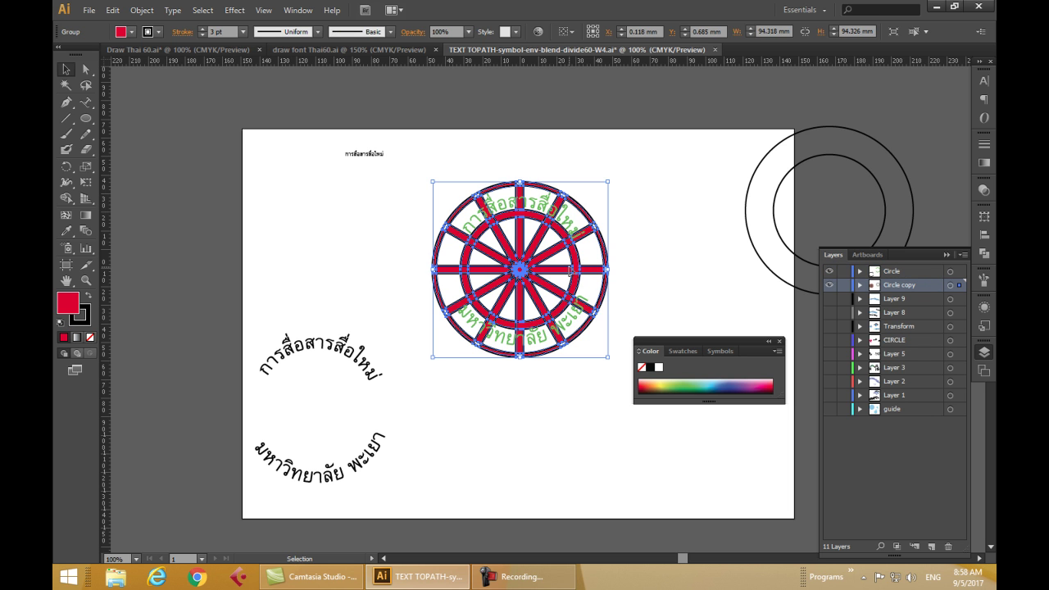
double_click(548, 274)
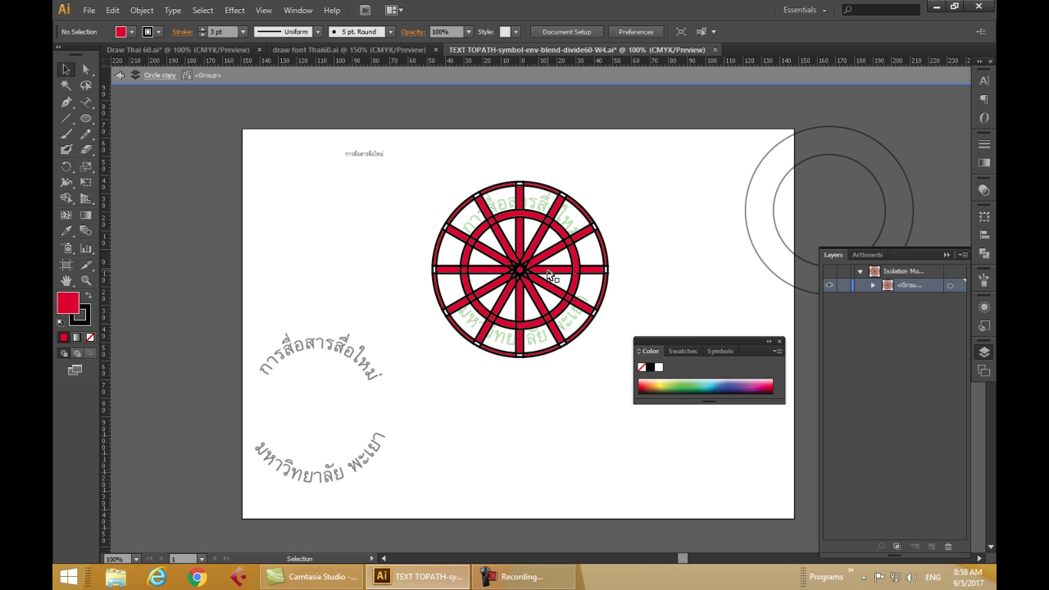
double_click(70, 309)
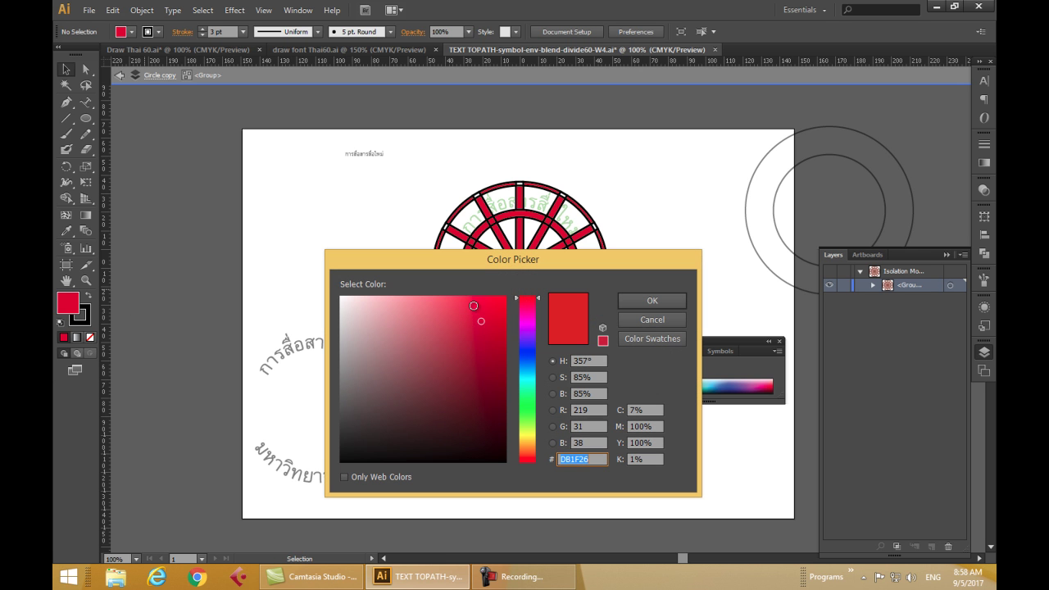
left_click(527, 332)
left_click_drag(488, 337, 487, 361)
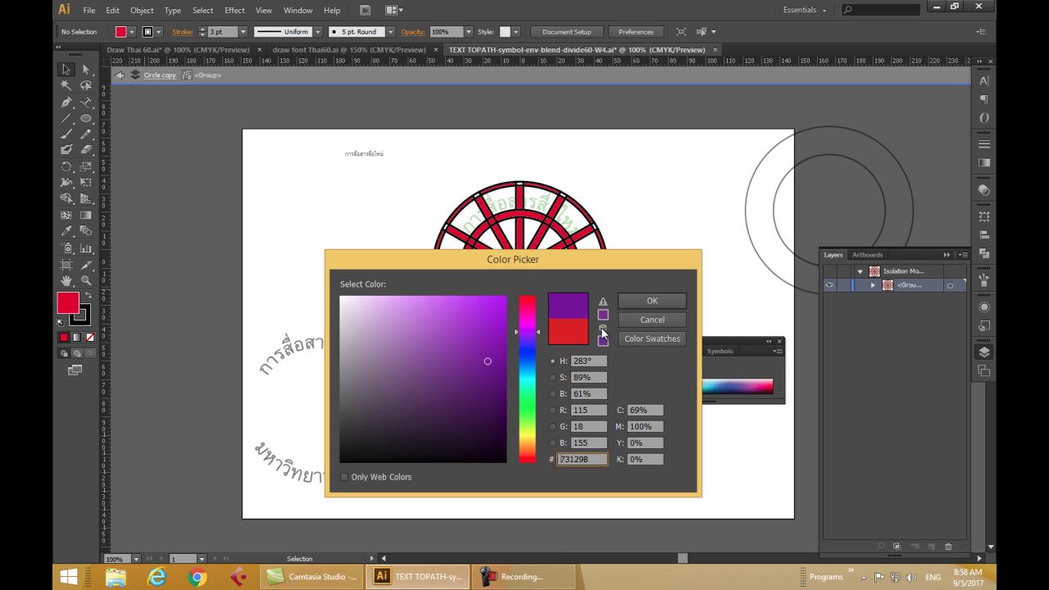
left_click(643, 306)
left_click(520, 297)
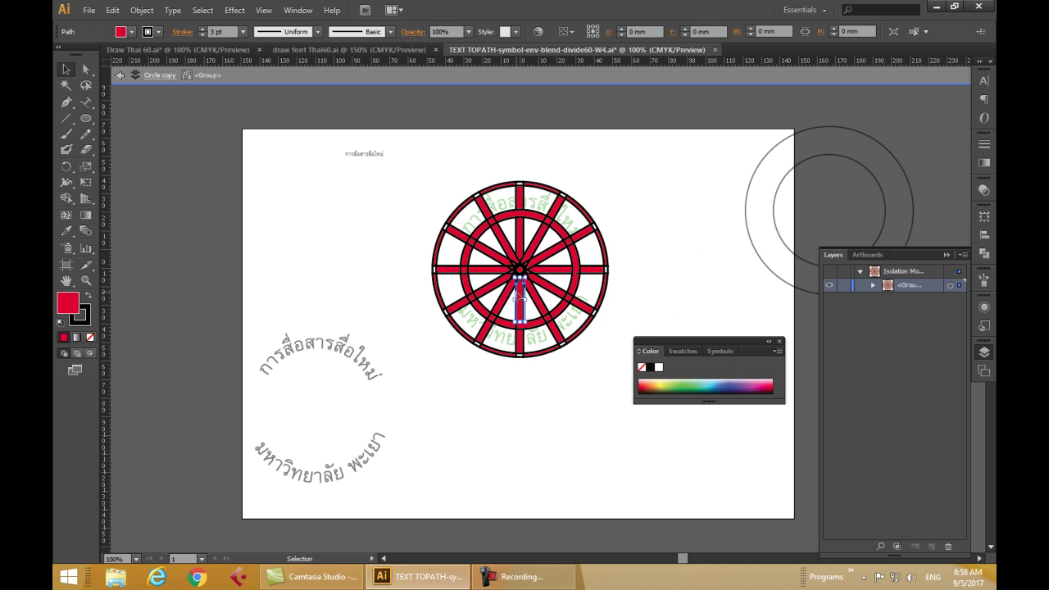
left_click(506, 298)
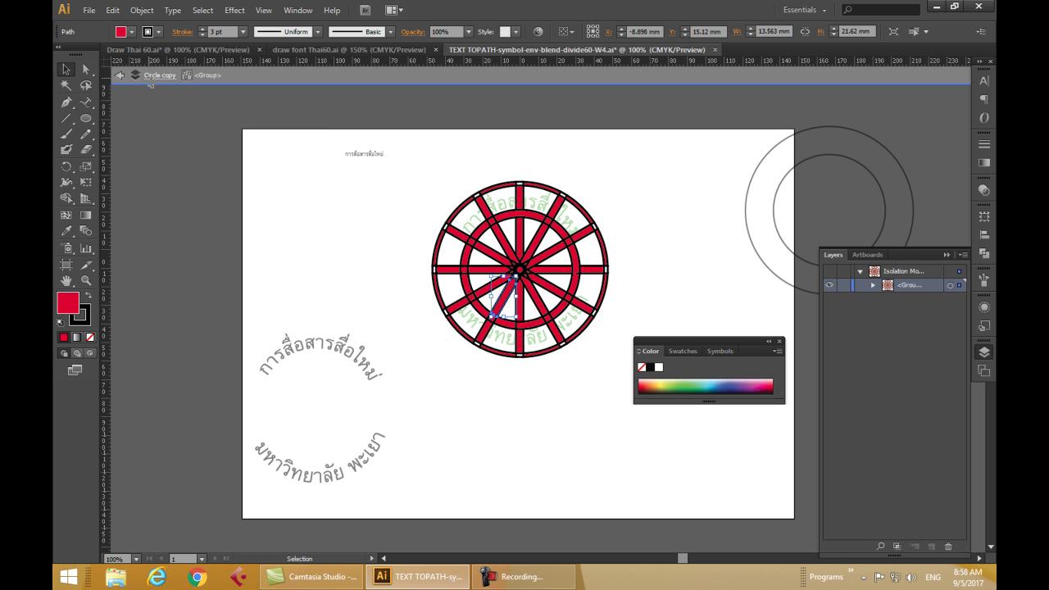
left_click(158, 78)
left_click(121, 75)
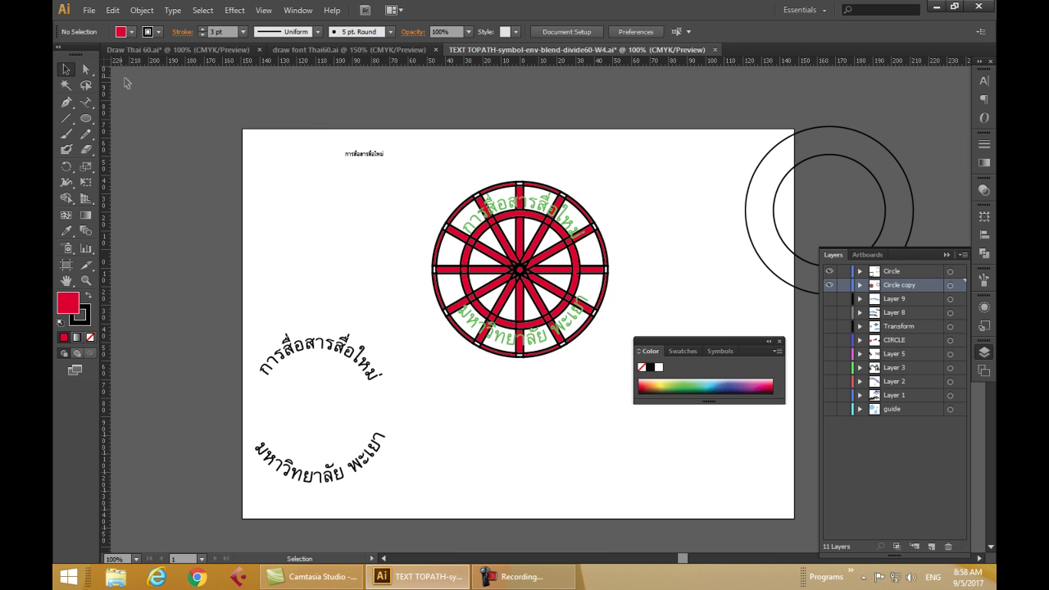
Fill the whole wheel group with purple and deselect it.
left_click(504, 264)
double_click(67, 304)
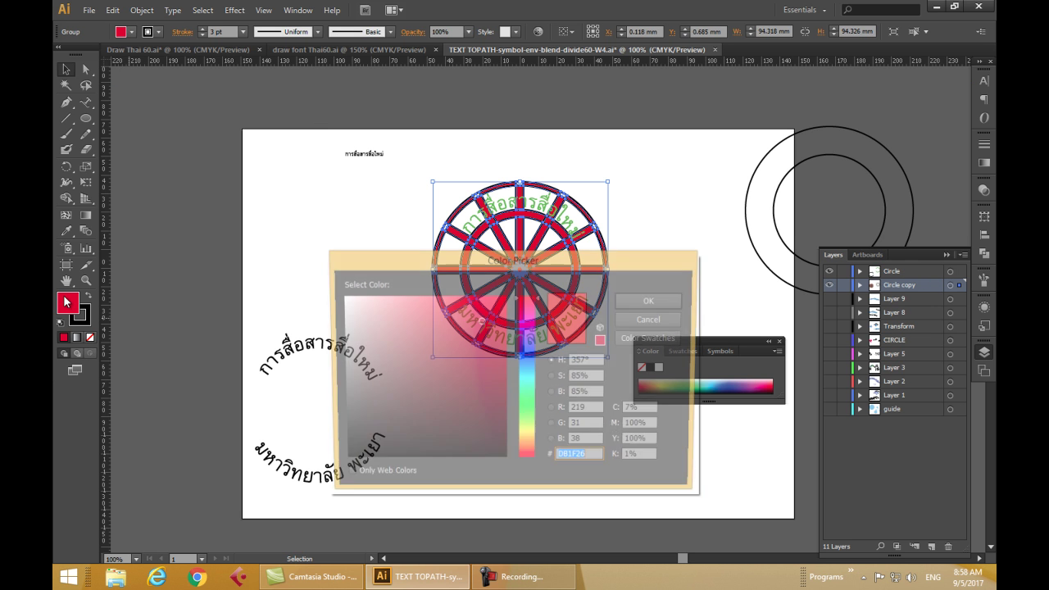
left_click_drag(527, 355, 528, 331)
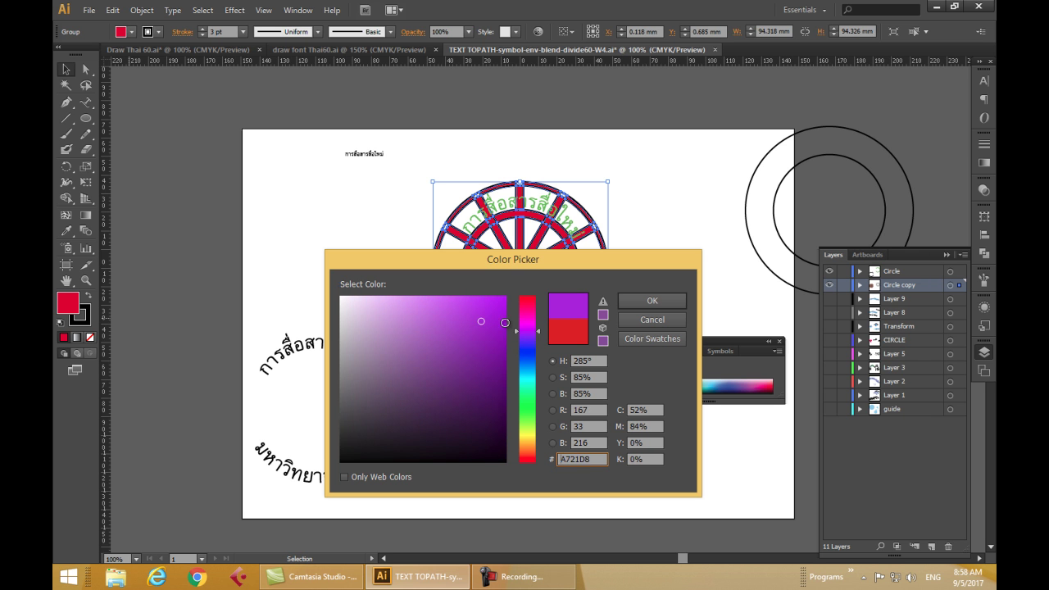
left_click(497, 342)
left_click(653, 300)
left_click(562, 395)
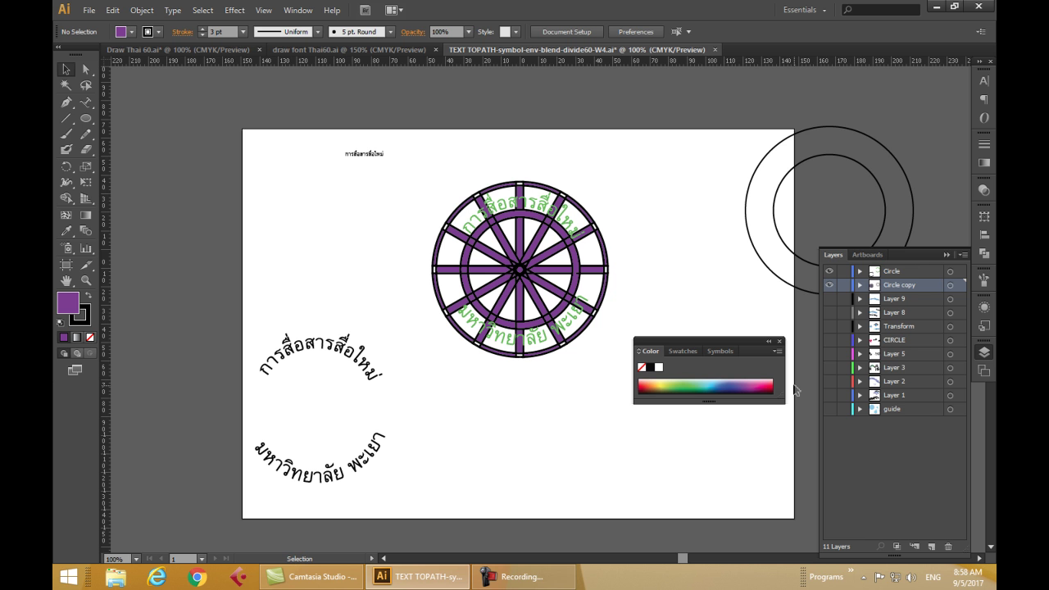
Move the wheel with its green text to the artboard's lower middle, and move the green text alone to the upper-left area.
left_click_drag(436, 169, 606, 379)
left_click_drag(537, 280, 514, 434)
left_click(637, 464)
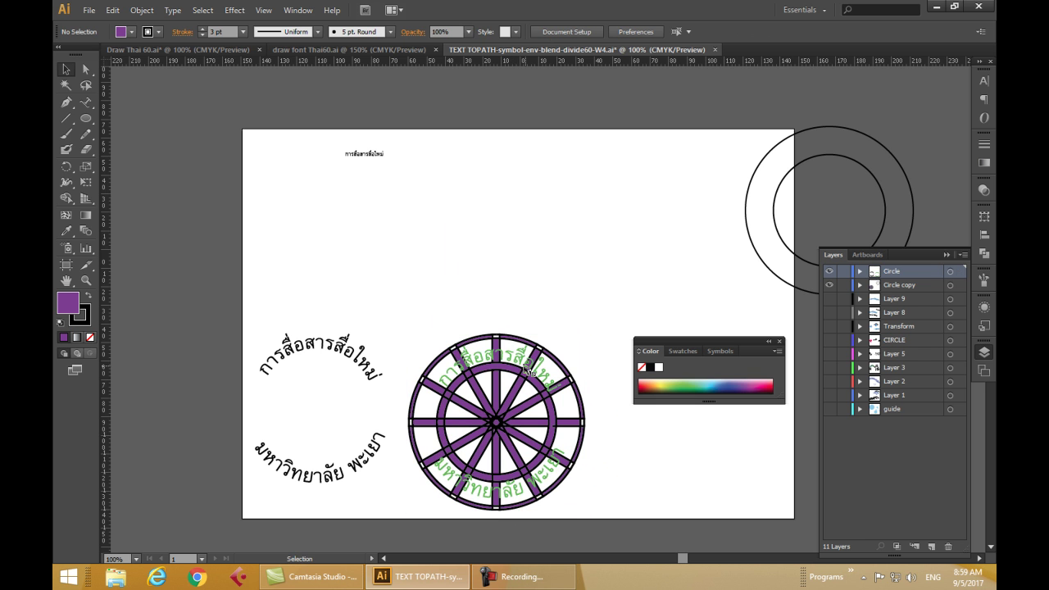
left_click_drag(492, 361, 331, 192)
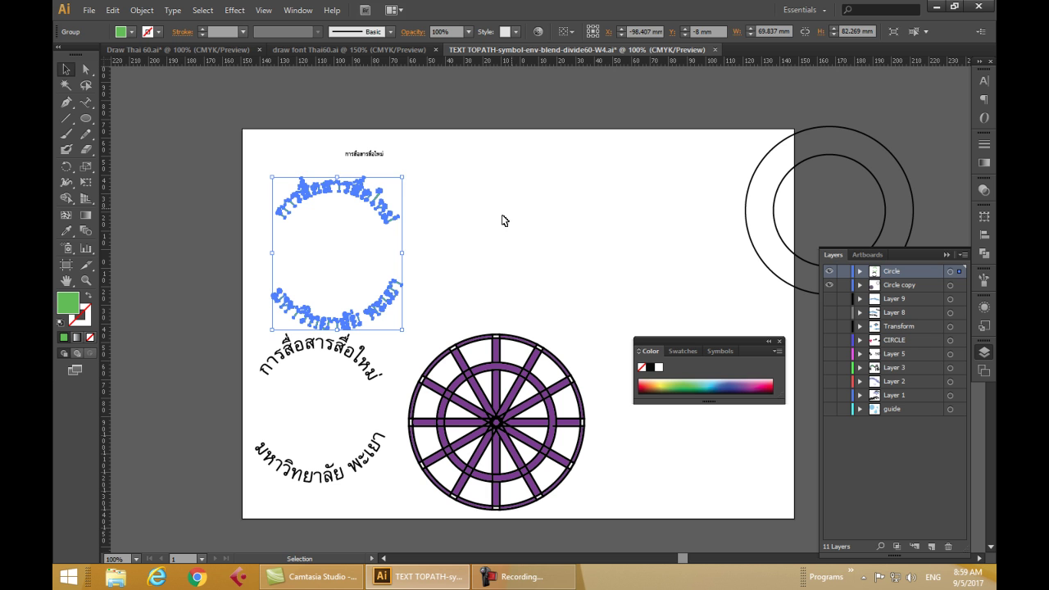
left_click(350, 266)
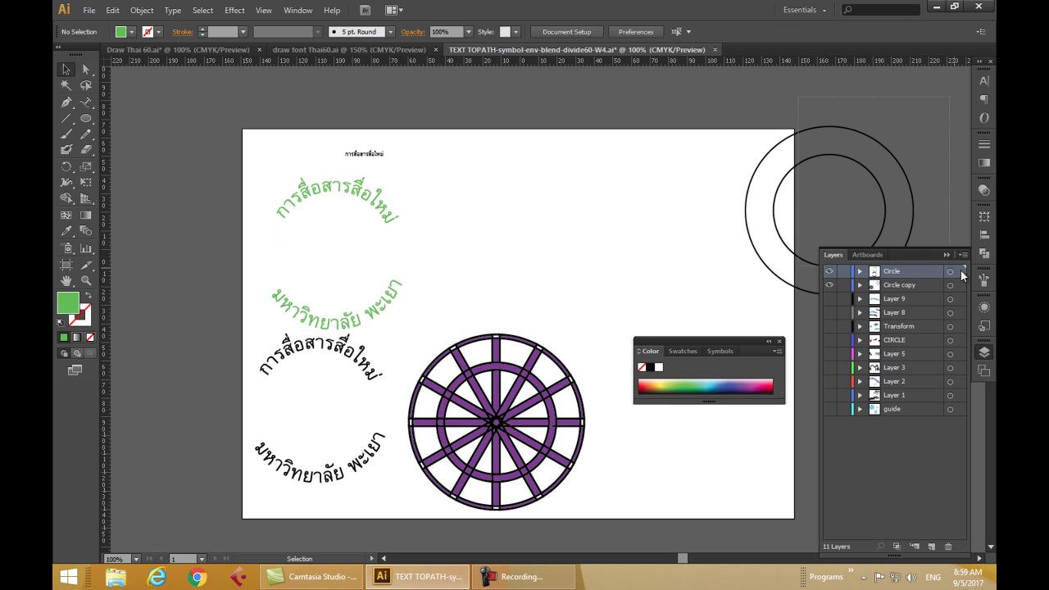
Move the grouped concentric circles back onto the artboard's upper middle and hide the Circle layer.
left_click(891, 200)
left_click_drag(884, 198, 645, 224)
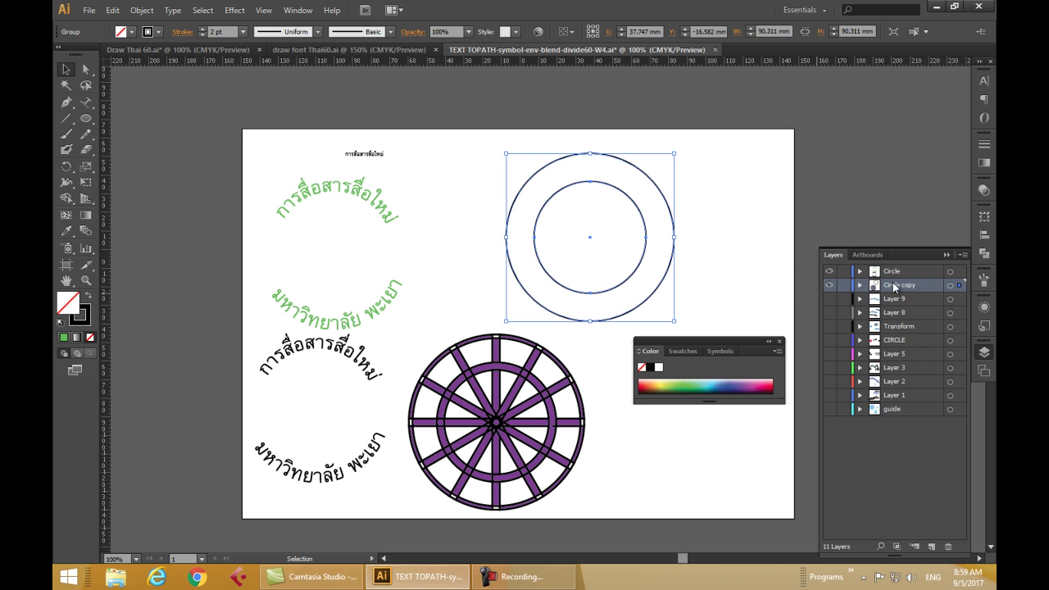
left_click(829, 271)
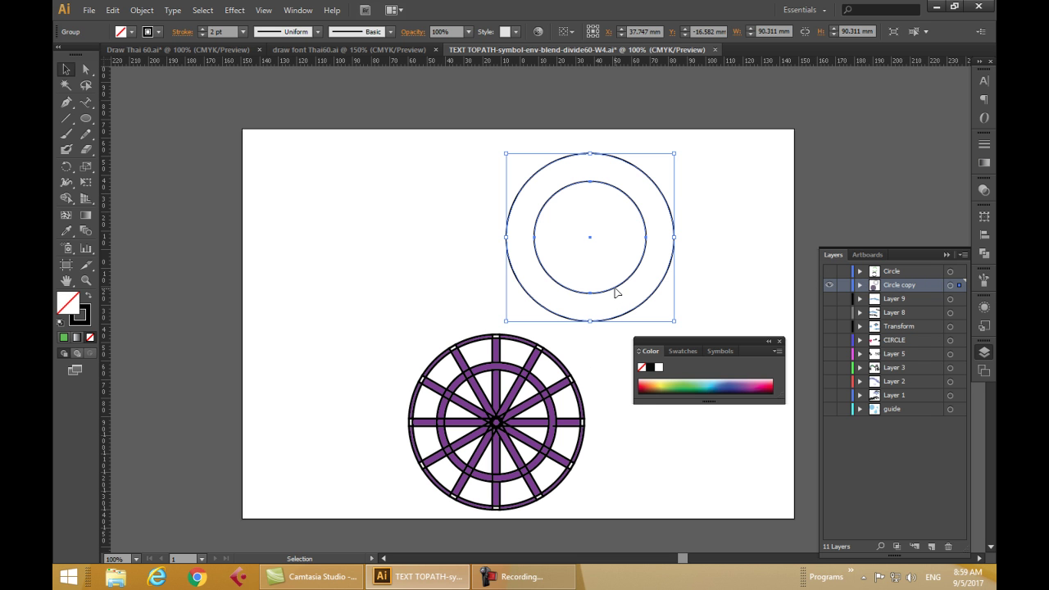
Duplicate the concentric circles to the artboard's left edge, and shift the purple wheel down and the original circles slightly left.
left_click_drag(616, 293, 339, 416)
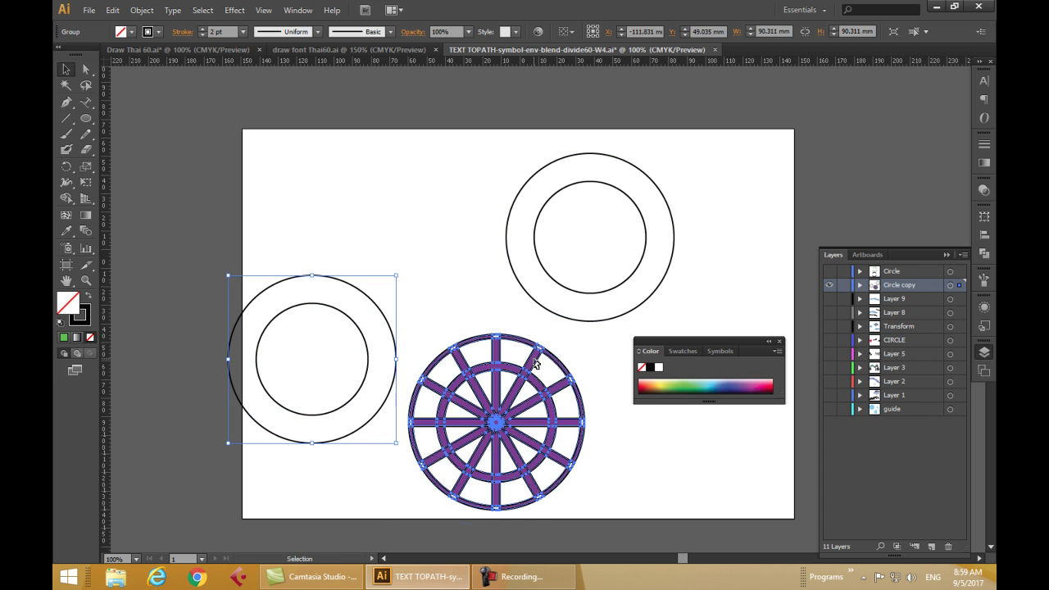
left_click_drag(534, 356, 505, 396)
left_click_drag(616, 294, 579, 282)
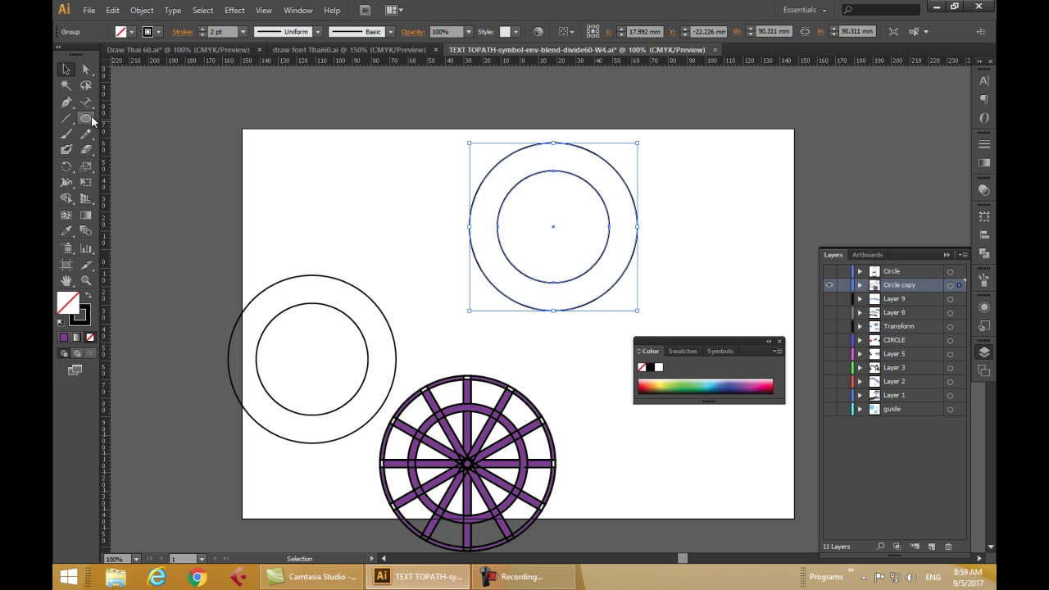
Draw a narrow vertical ellipse about 5.6 mm wide and 144.6 mm high from the centre of the upper concentric circles.
left_click(86, 119)
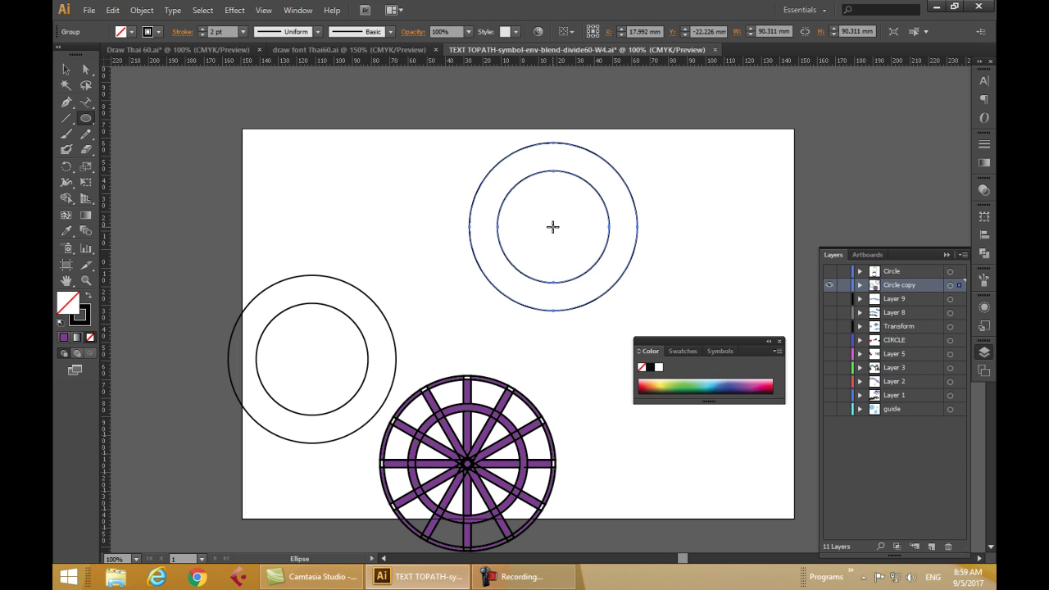
left_click(66, 68)
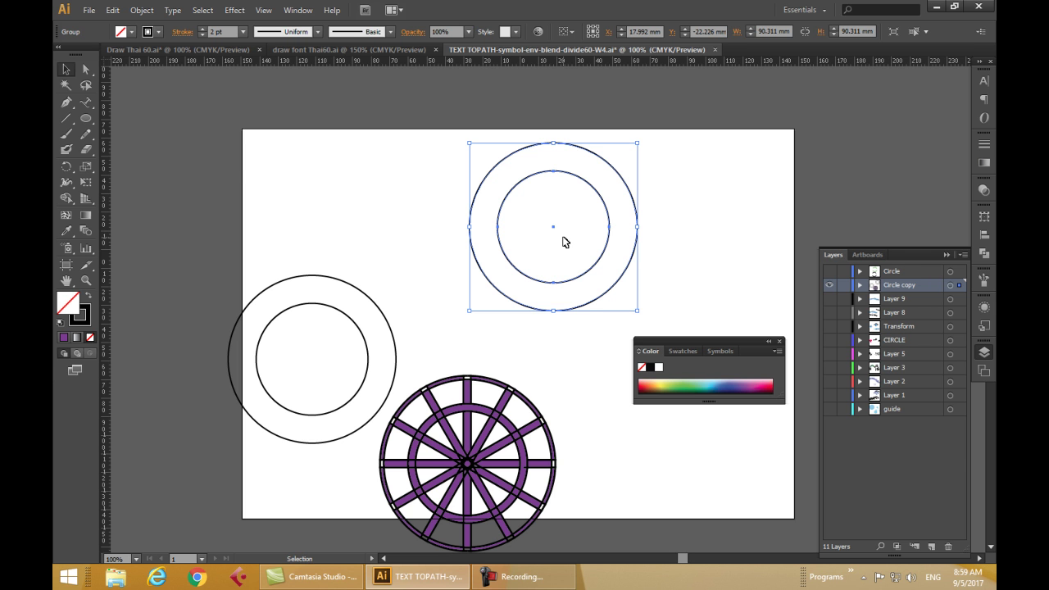
left_click(89, 120)
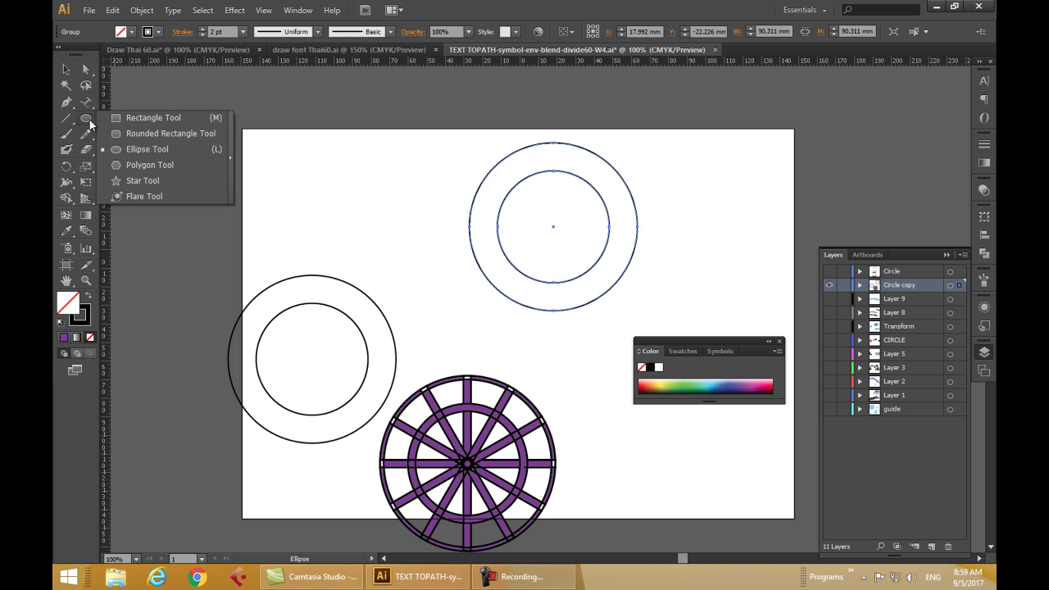
left_click(158, 149)
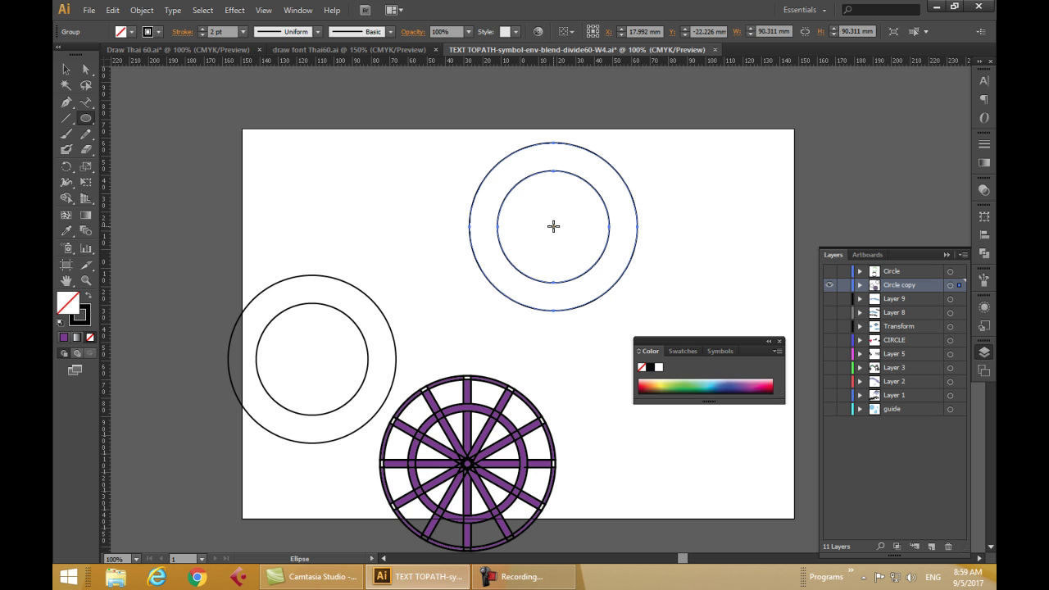
left_click_drag(553, 226, 557, 360)
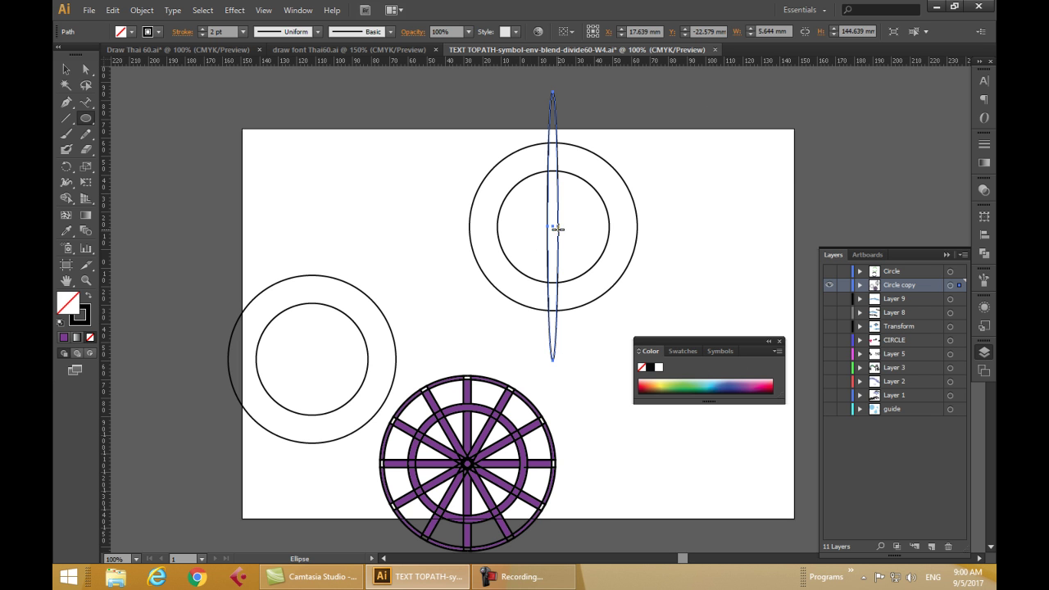
Move the upper concentric circles about 116 mm to the right, leaving the narrow ellipse in place.
left_click(67, 69)
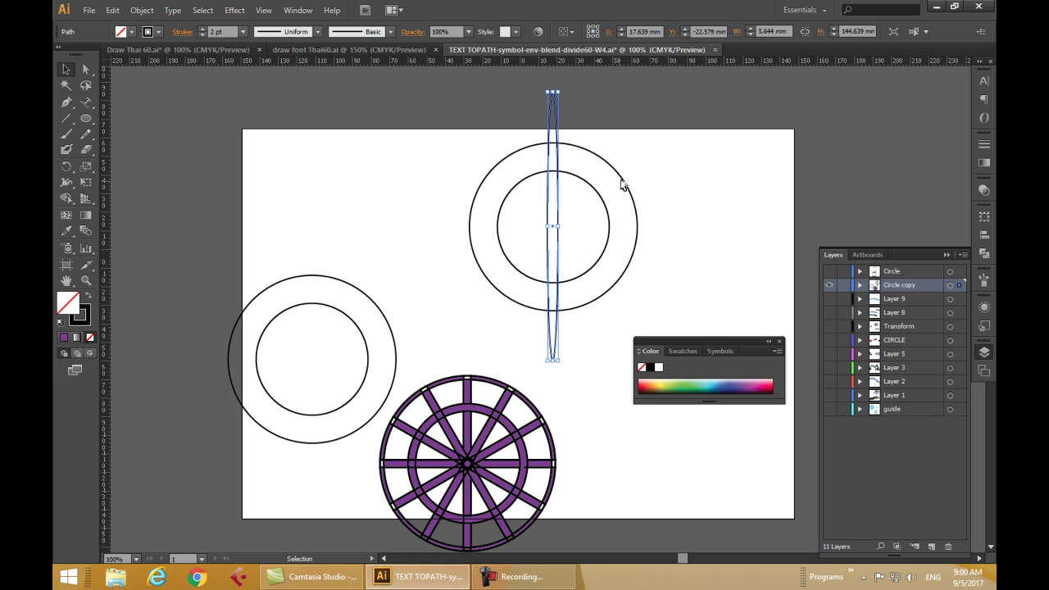
left_click(603, 204, "shift")
left_click_drag(603, 204, 818, 204)
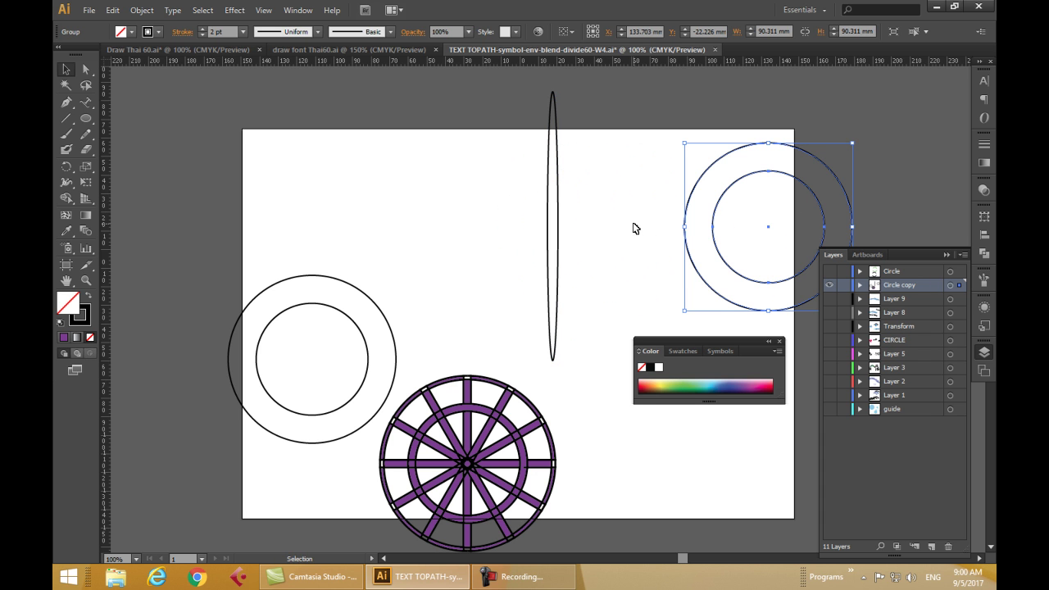
Reposition the upper concentric circles past the artboard's right edge, keeping the narrow vertical ellipse in place.
left_click(558, 245)
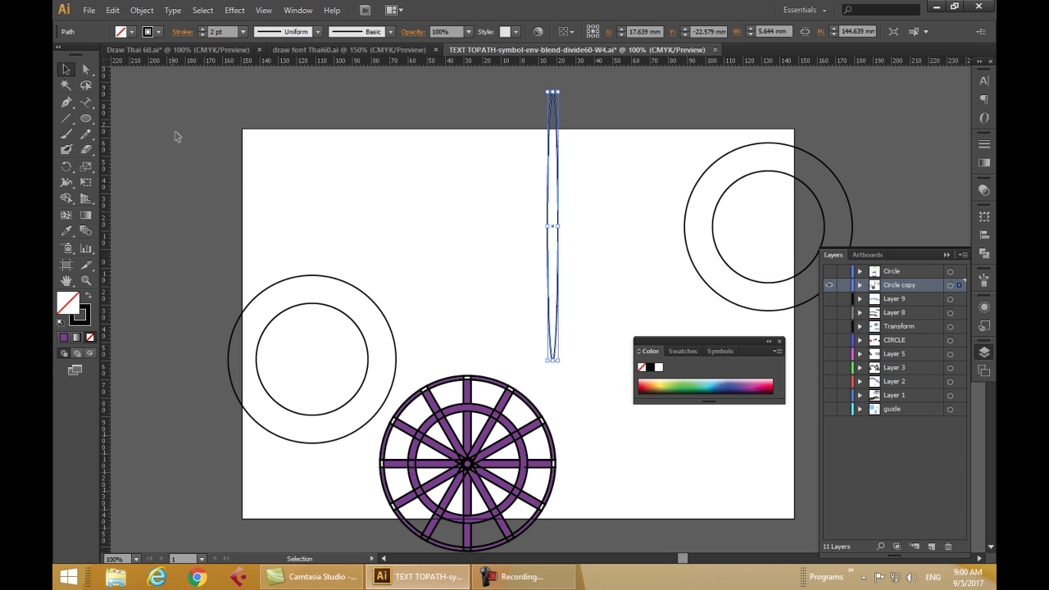
left_click(719, 261)
left_click_drag(720, 260, 625, 263)
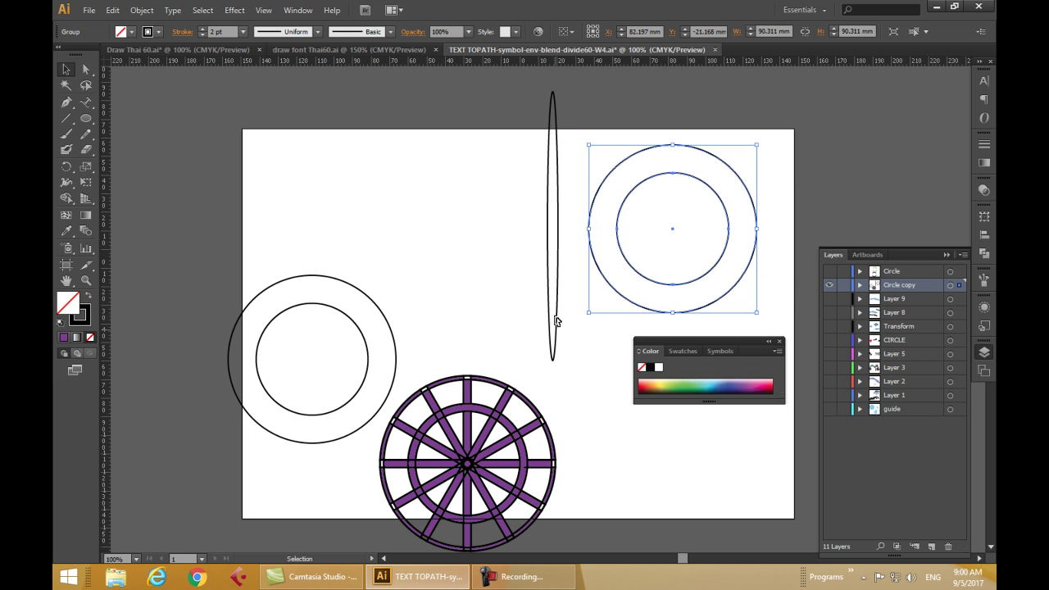
left_click(558, 229)
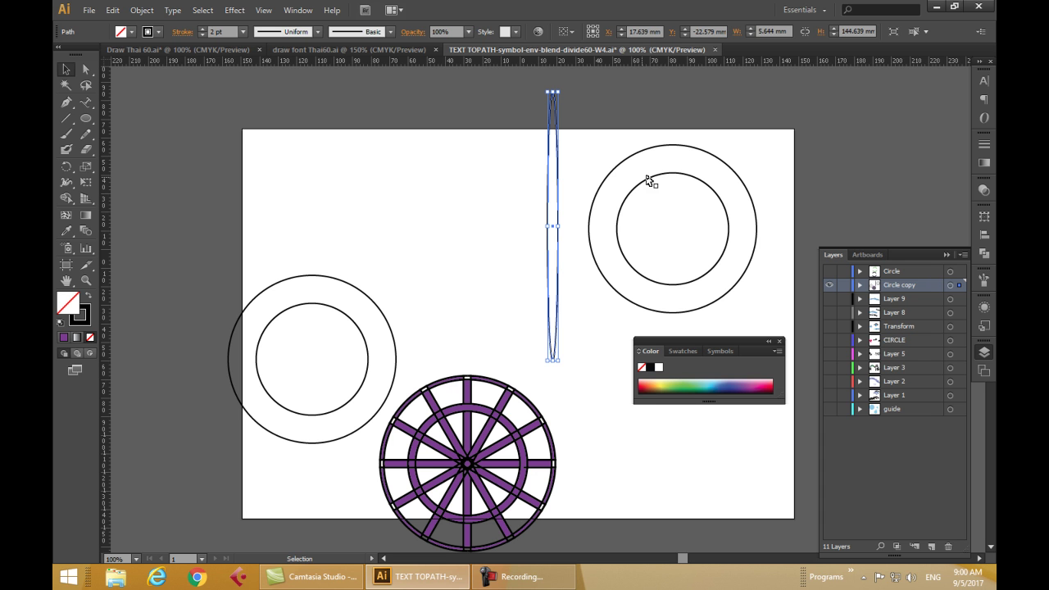
left_click_drag(665, 178, 816, 177)
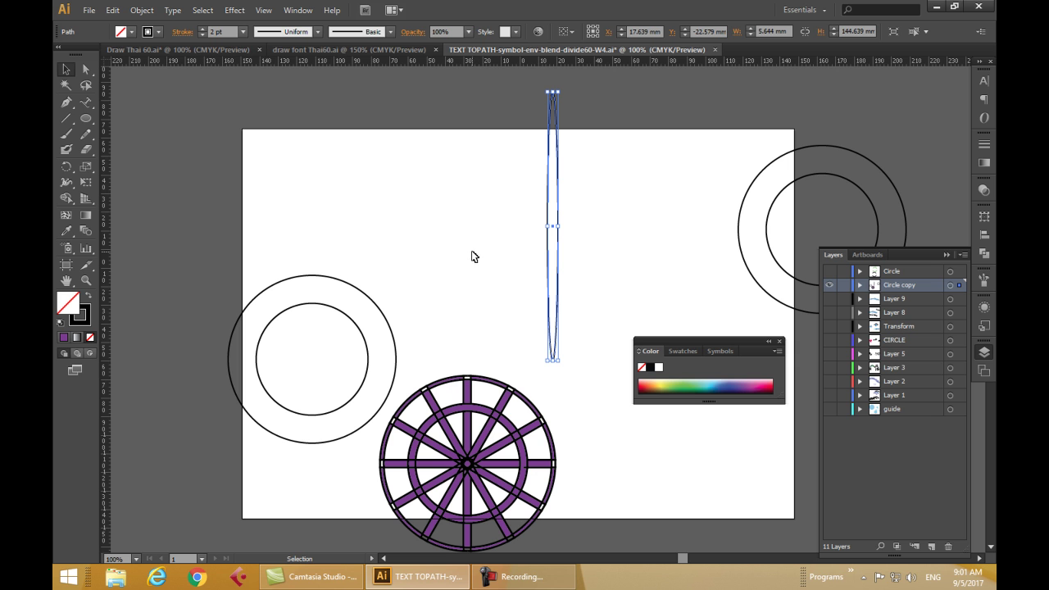
Create a copy of the narrow vertical ellipse rotated 15° about its centre.
left_click(142, 10)
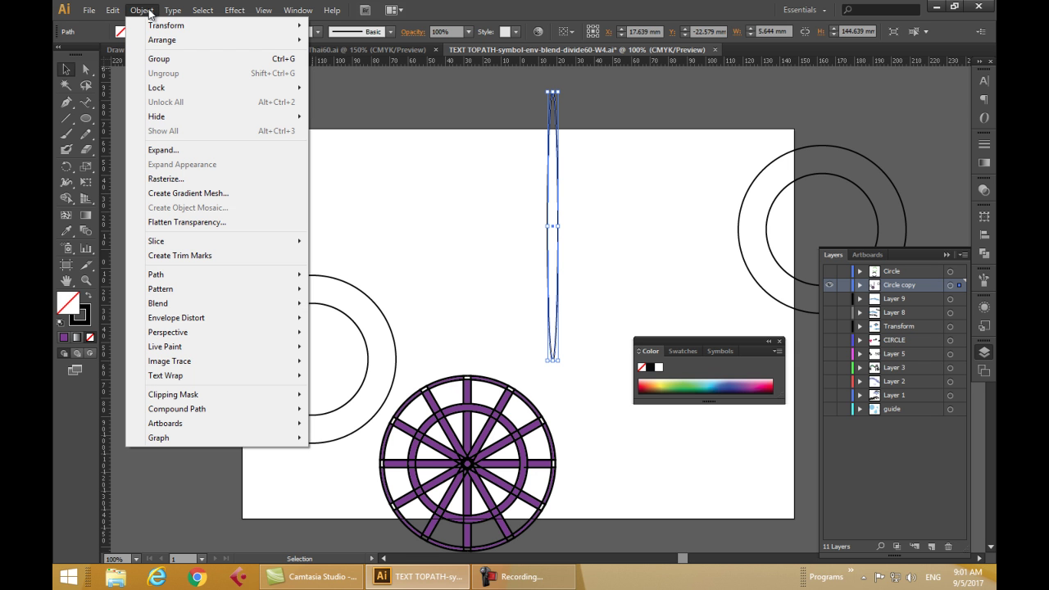
mouse_move(167, 41)
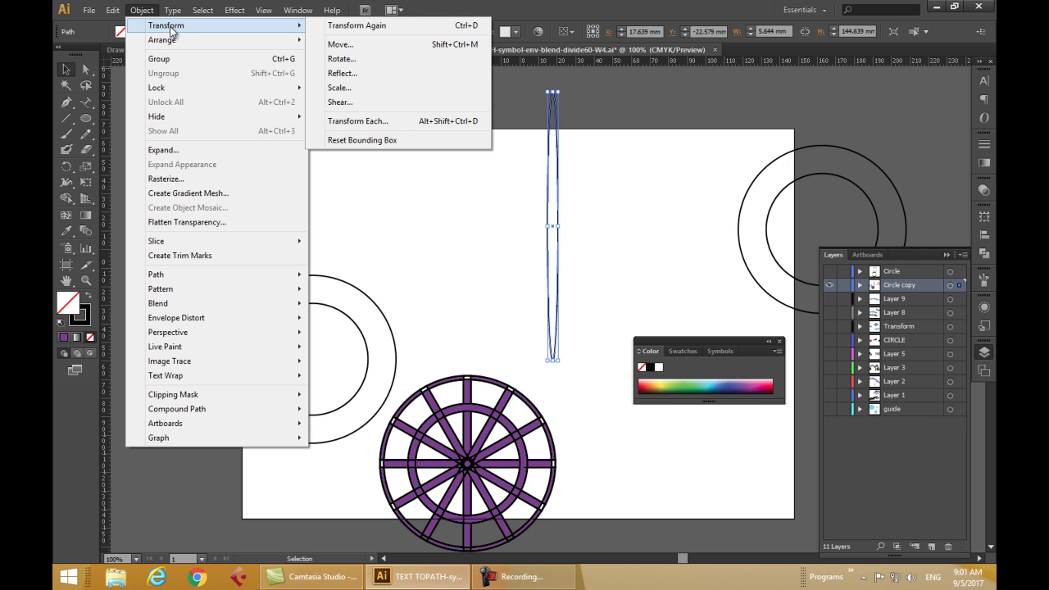
left_click(354, 60)
left_click_drag(690, 168, 750, 112)
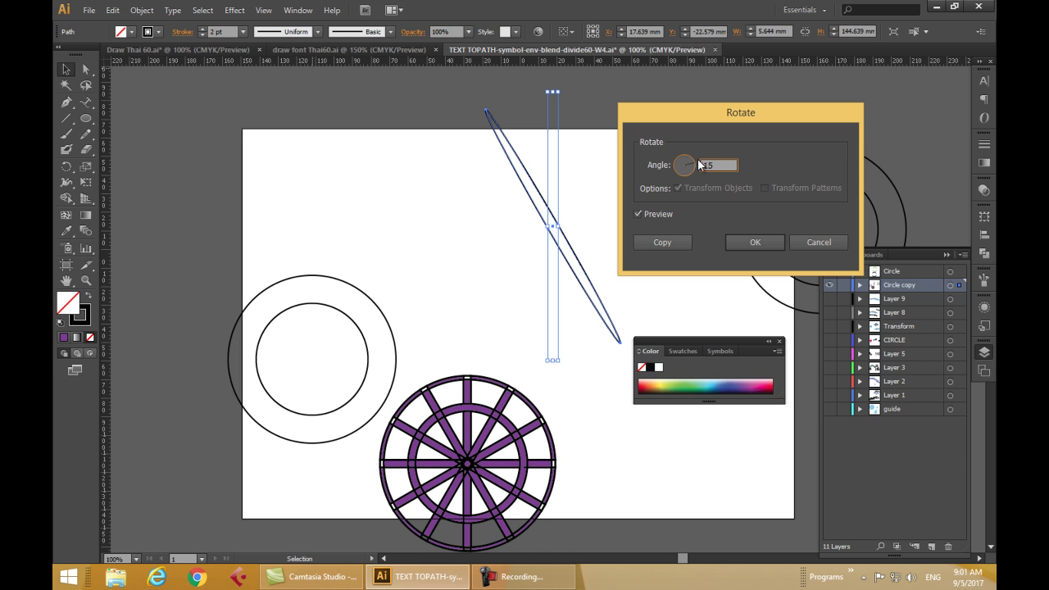
left_click(658, 212)
left_click(658, 212)
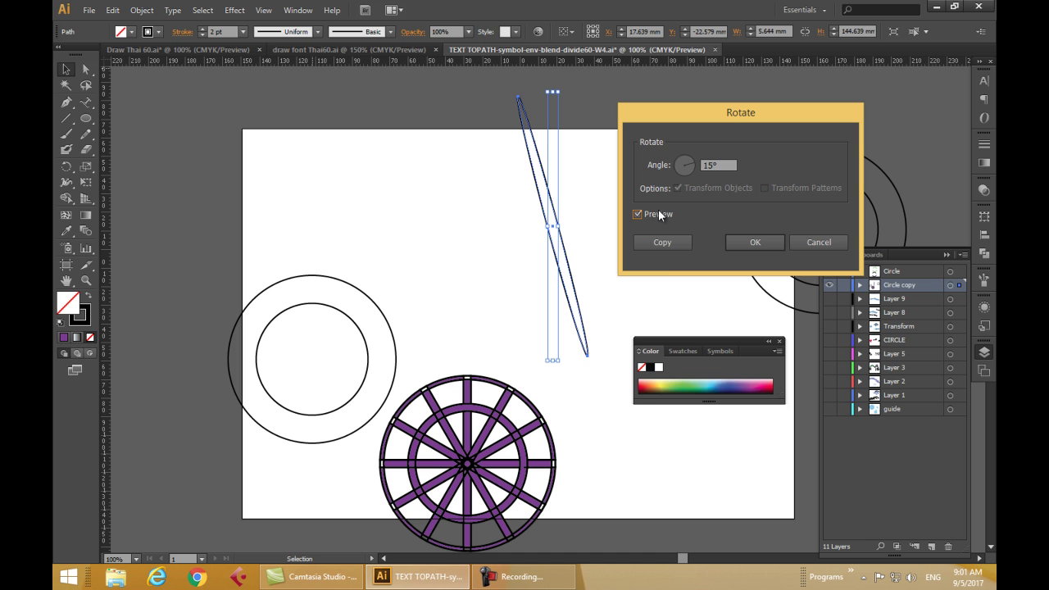
left_click(662, 242)
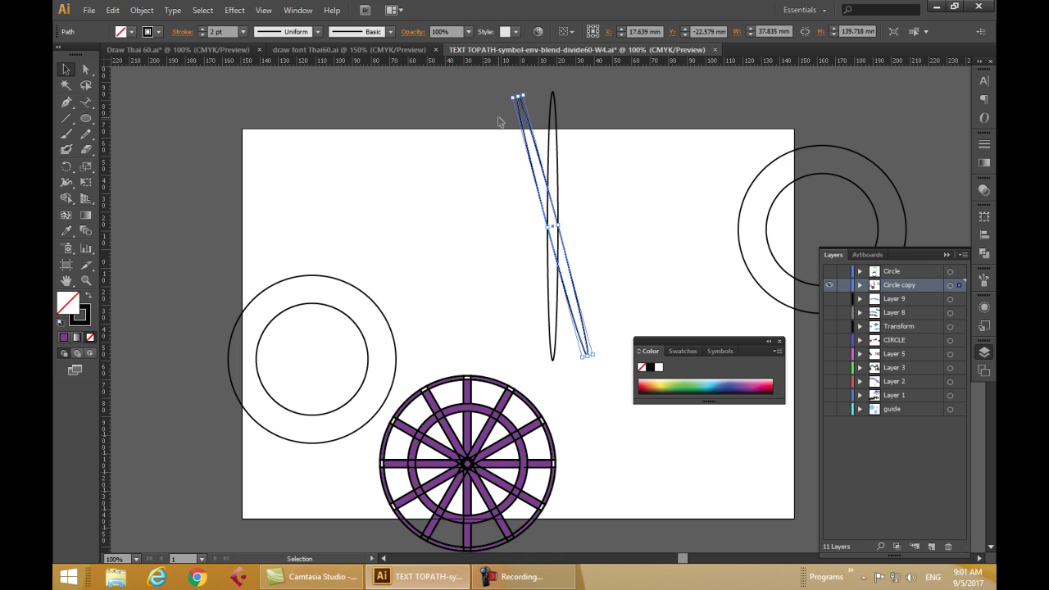
Repeat the rotated copy of the ellipse at 15° intervals until the ellipses form a complete radial starburst.
left_click(482, 180)
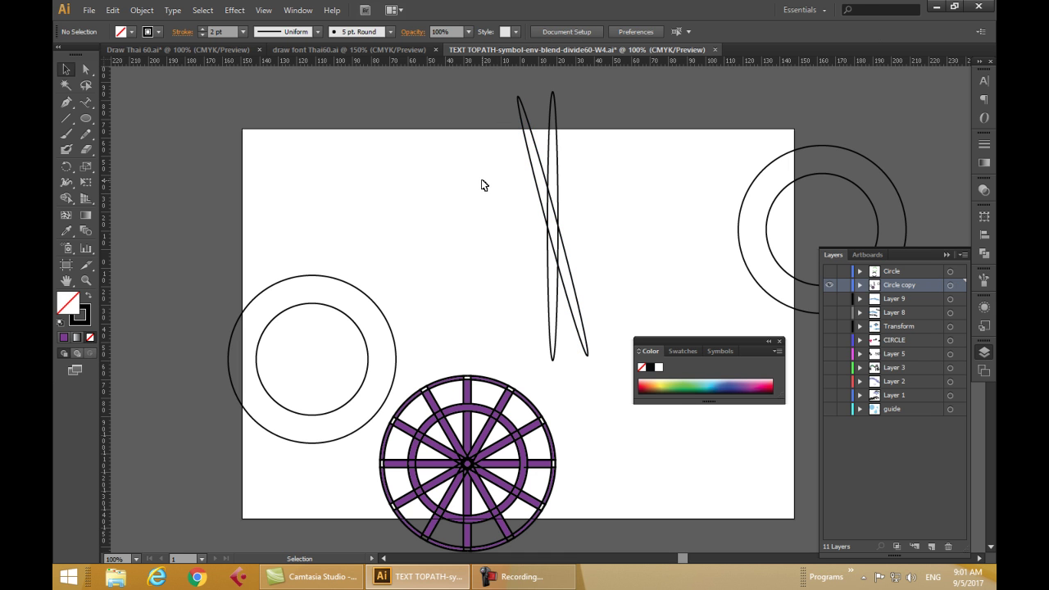
left_click(529, 150)
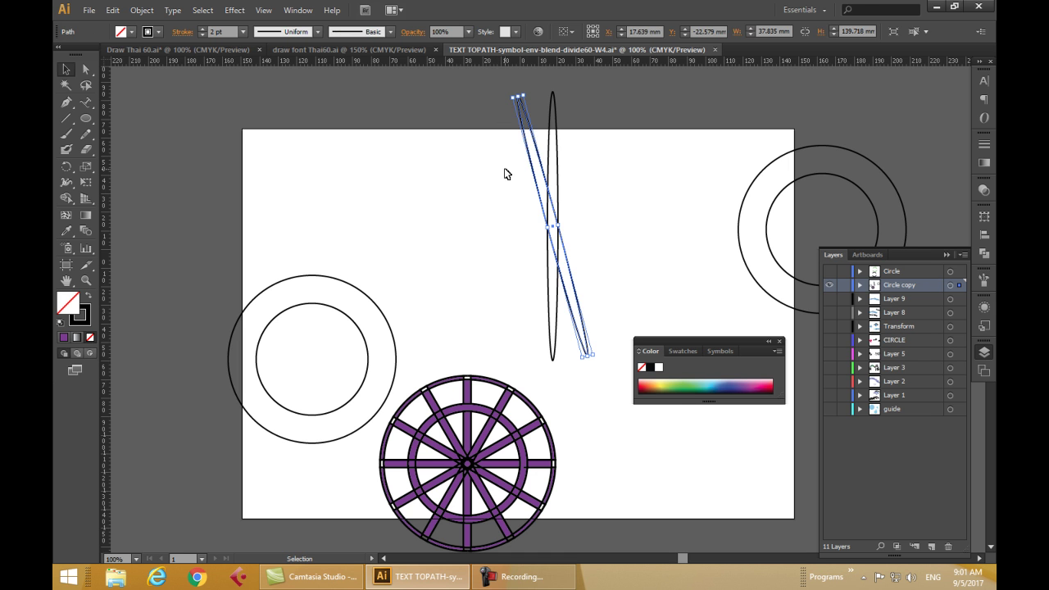
key("ctrl+d")
key("ctrl+d")
key("ctrl+d")
key("ctrl+d")
key("ctrl+d")
key("ctrl+d")
key("ctrl+d")
key("ctrl+d")
key("ctrl+d")
key("ctrl+d")
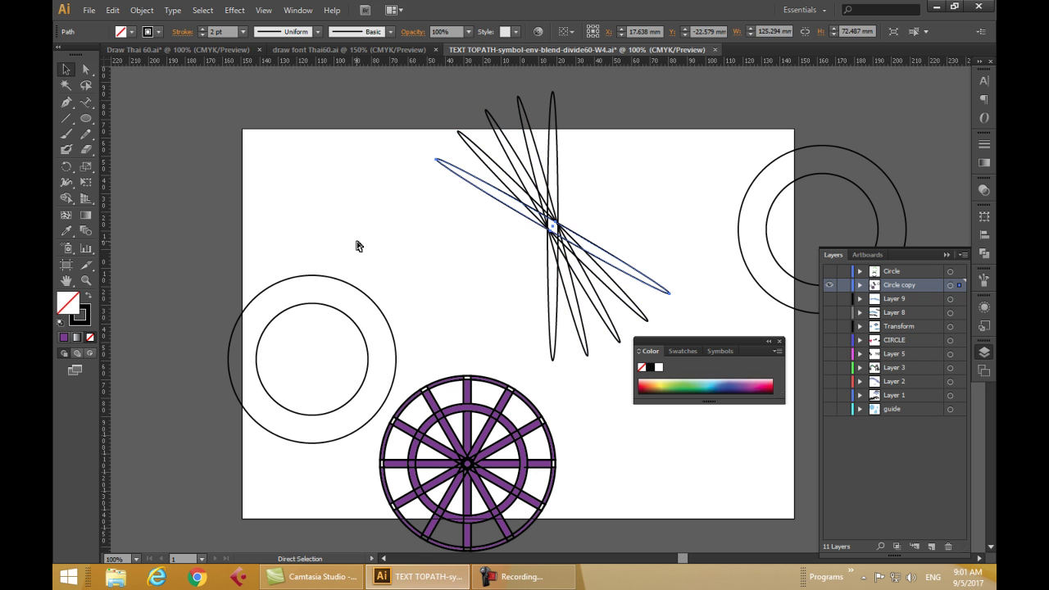
key("v")
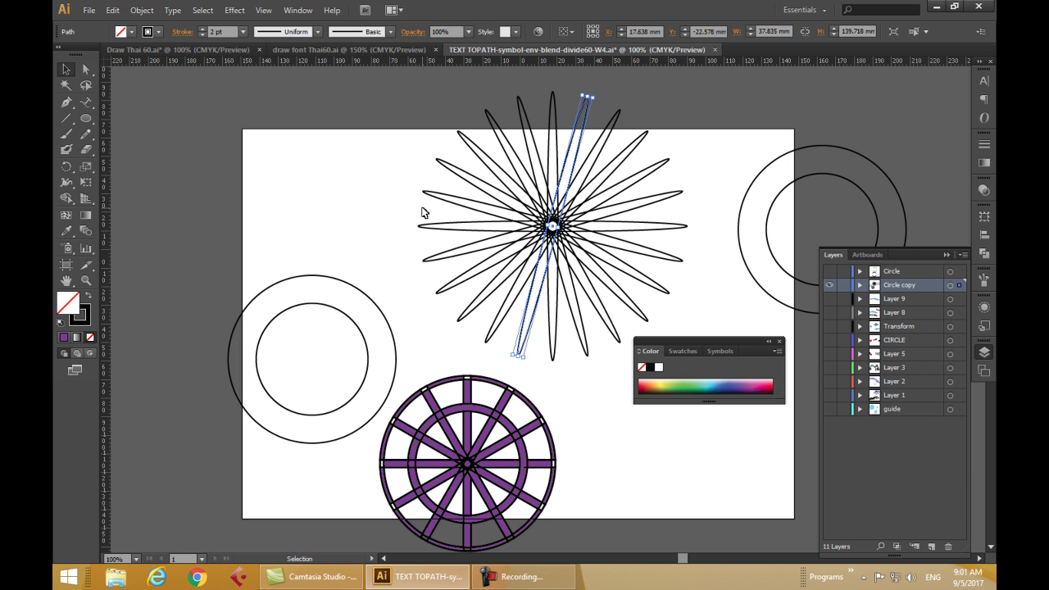
Move the purple wheel to the artboard's lower-left corner and the floating Color panel down, clear of the ellipses.
left_click_drag(467, 418, 228, 433)
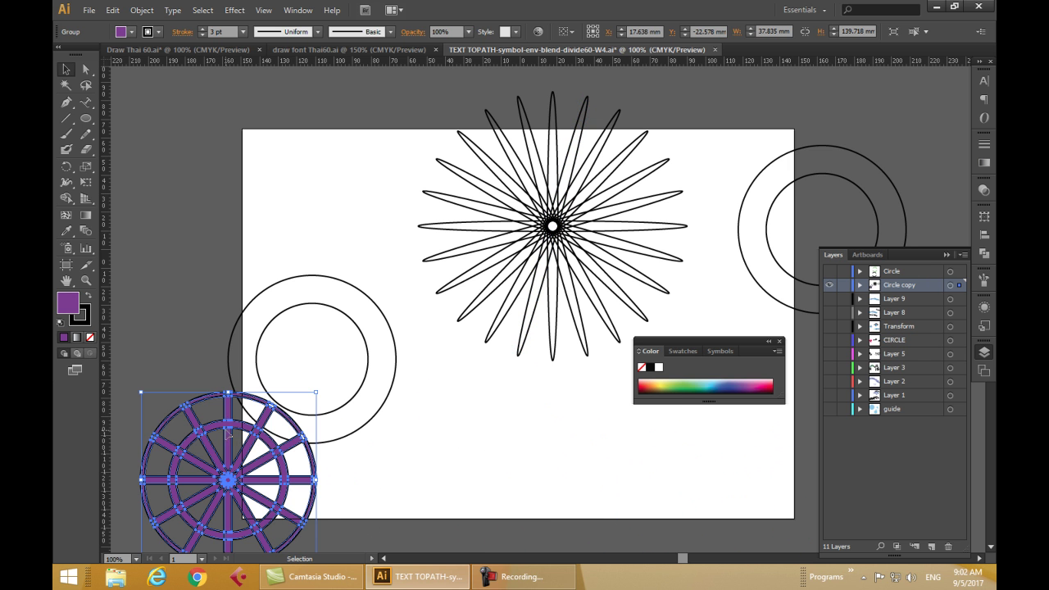
left_click_drag(721, 342, 775, 478)
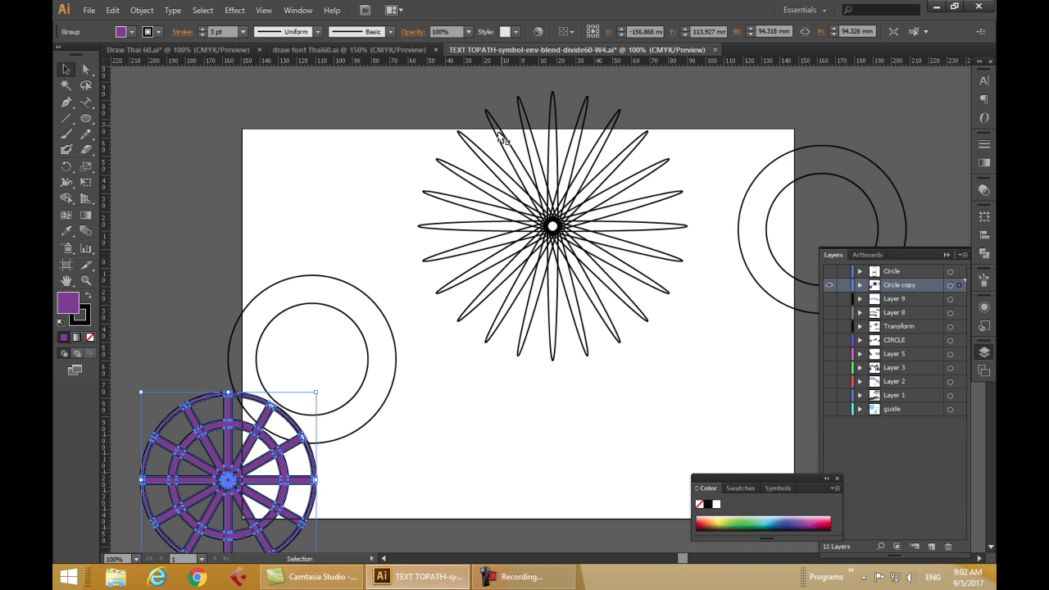
Group all the radial ellipses and place a duplicate over the artboard's upper-left corner, shifting the original slightly down and right.
left_click_drag(378, 75, 690, 354)
left_click_drag(688, 276, 676, 257)
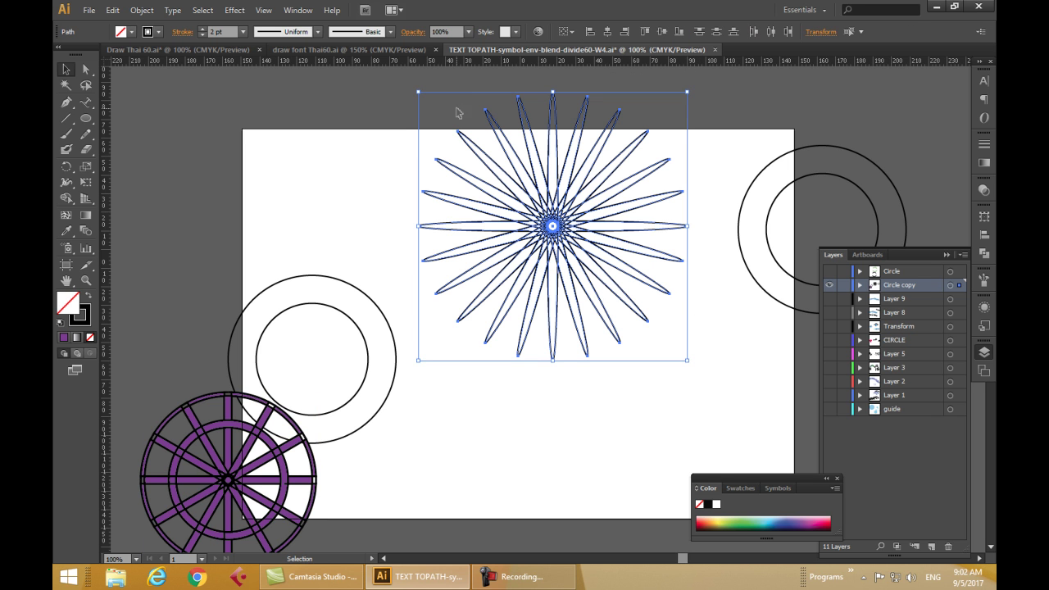
left_click_drag(405, 81, 699, 345)
left_click(141, 10)
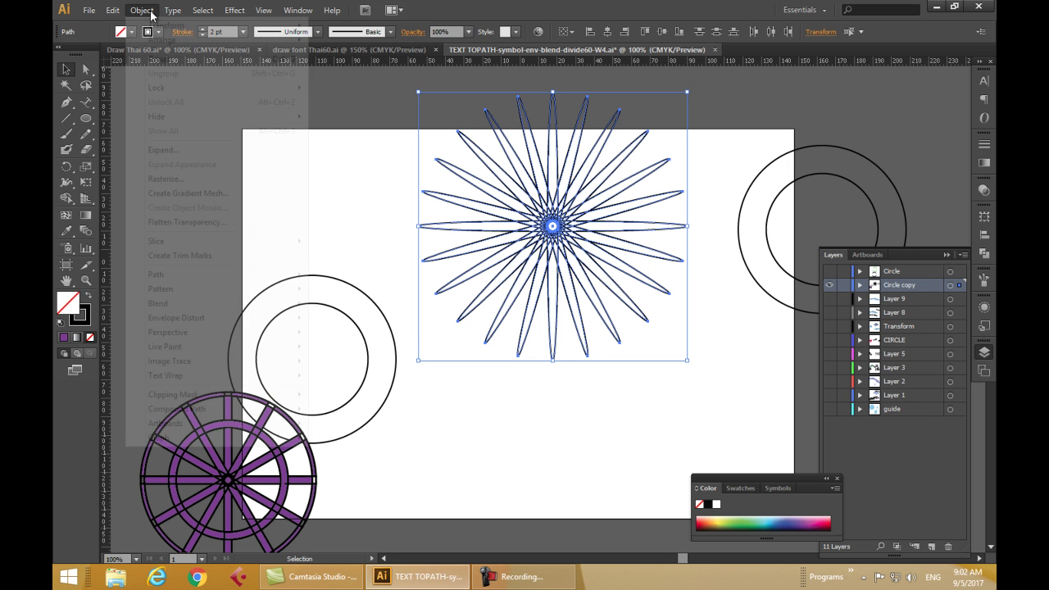
left_click(182, 61)
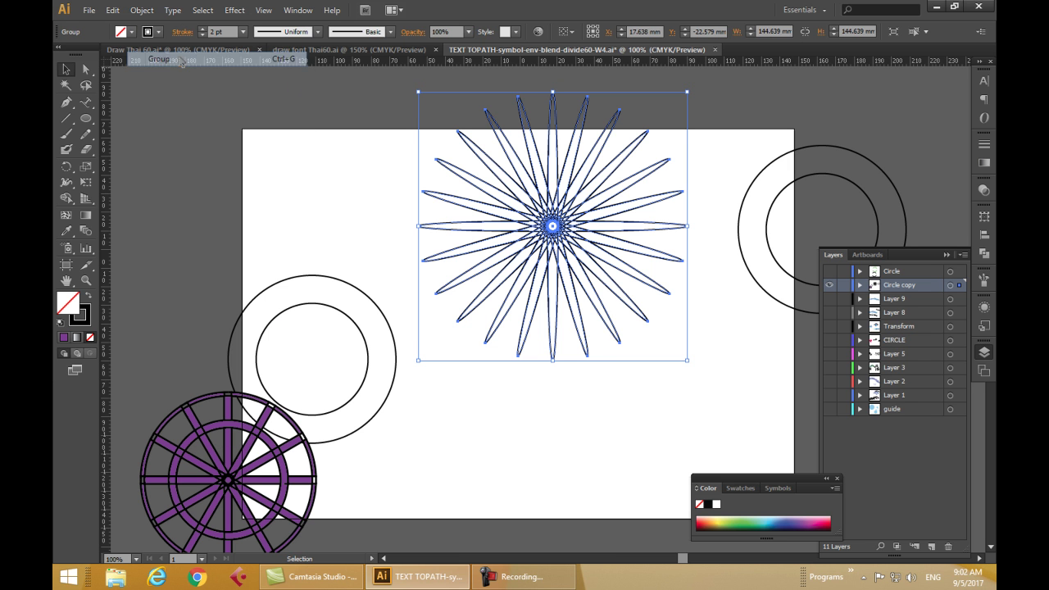
left_click(598, 430)
mouse_move(567, 236)
left_mouse_down()
mouse_move(283, 238)
mouse_move(614, 249)
mouse_move(574, 243)
left_mouse_up()
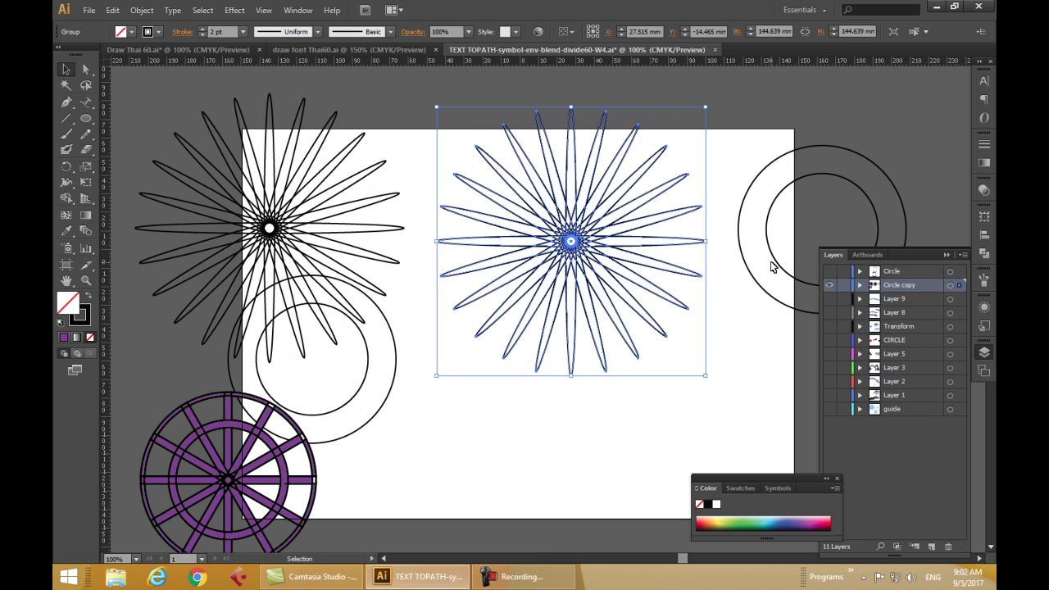
Fill the original ellipse starburst with red, colour E21322.
double_click(71, 310)
left_click(493, 315)
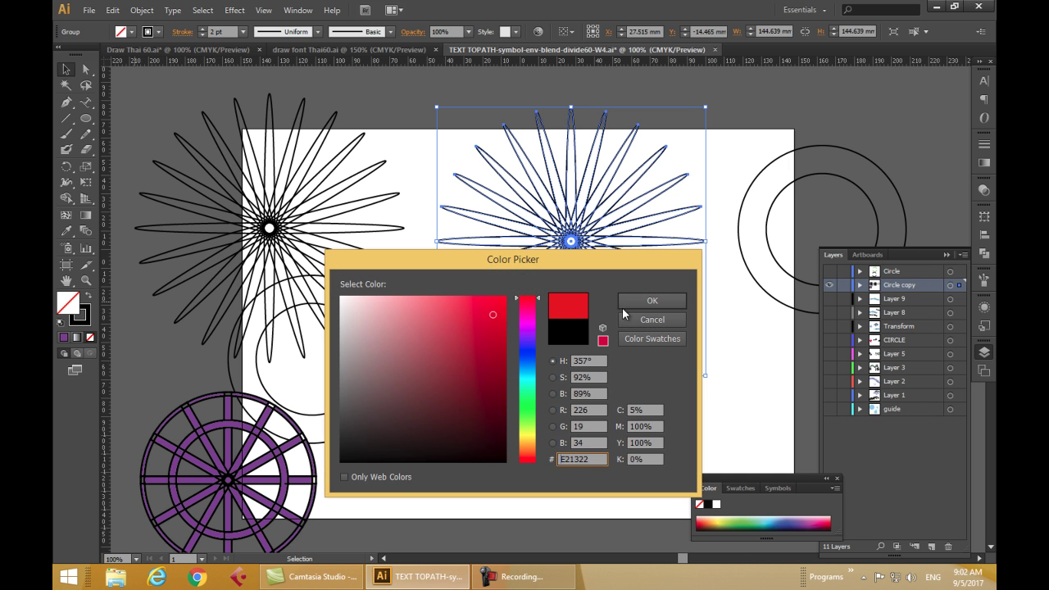
left_click(652, 302)
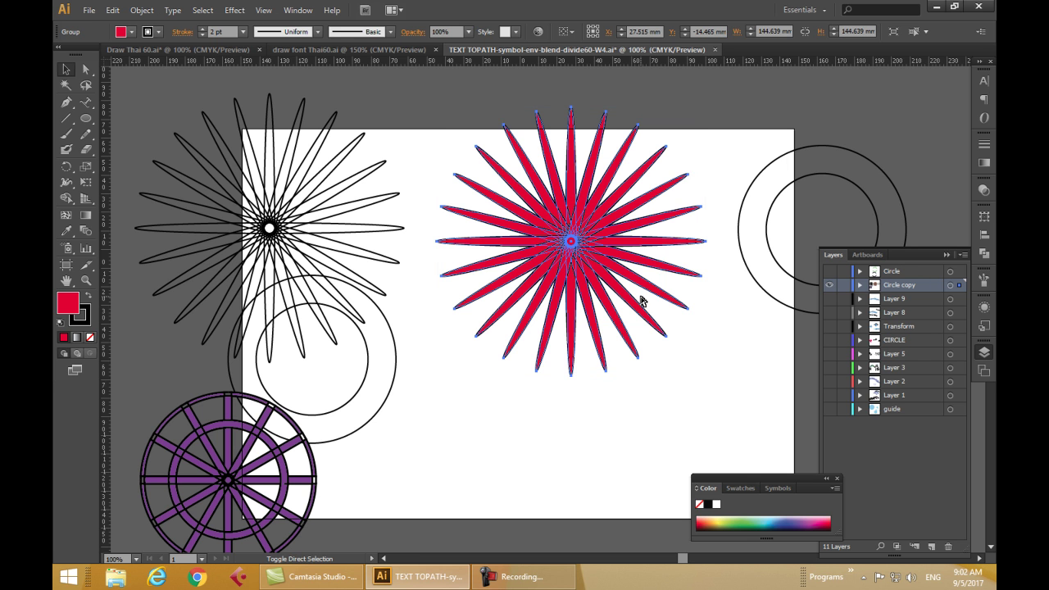
Apply the Pathfinder Exclude operation to the red starburst to cut out its overlapping areas.
key("ctrl+shift+F9")
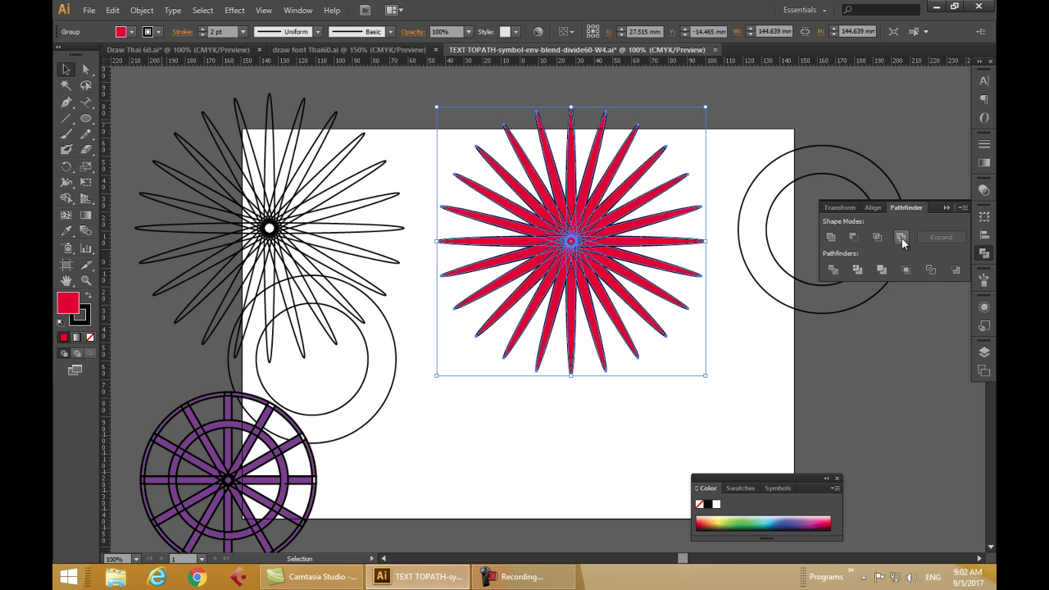
left_click(901, 238)
left_click(587, 435)
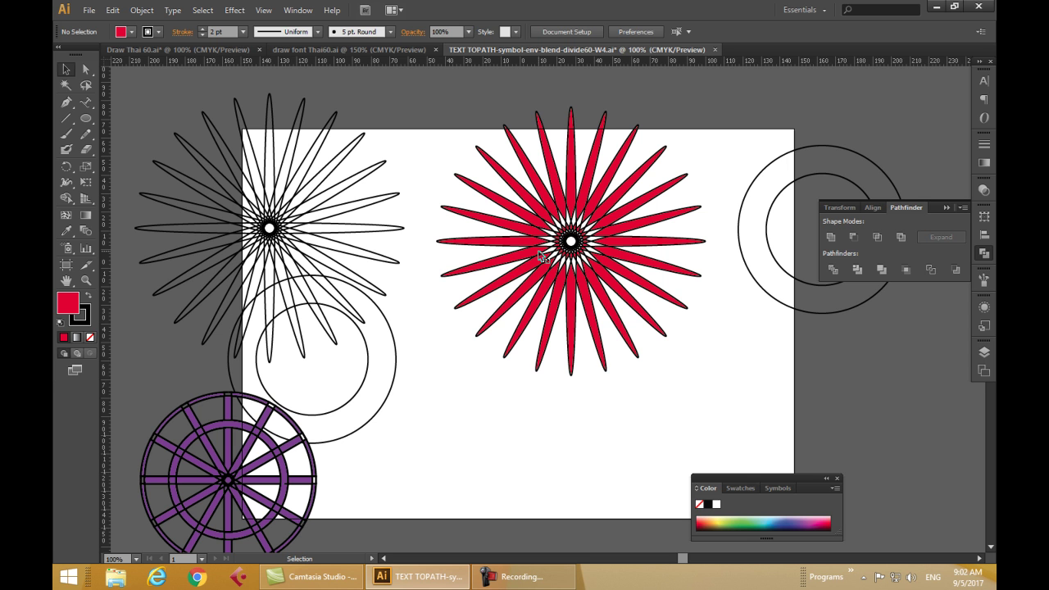
Move the concentric circles from the artboard's right edge onto the middle of the red starburst.
left_click(788, 310)
left_click_drag(789, 310, 539, 323)
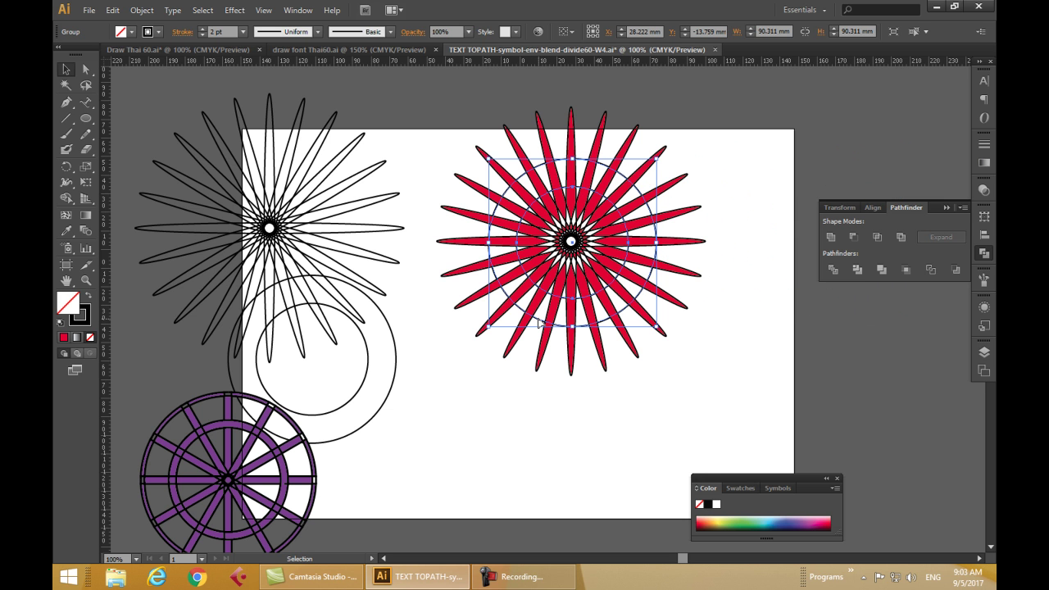
left_click(550, 143)
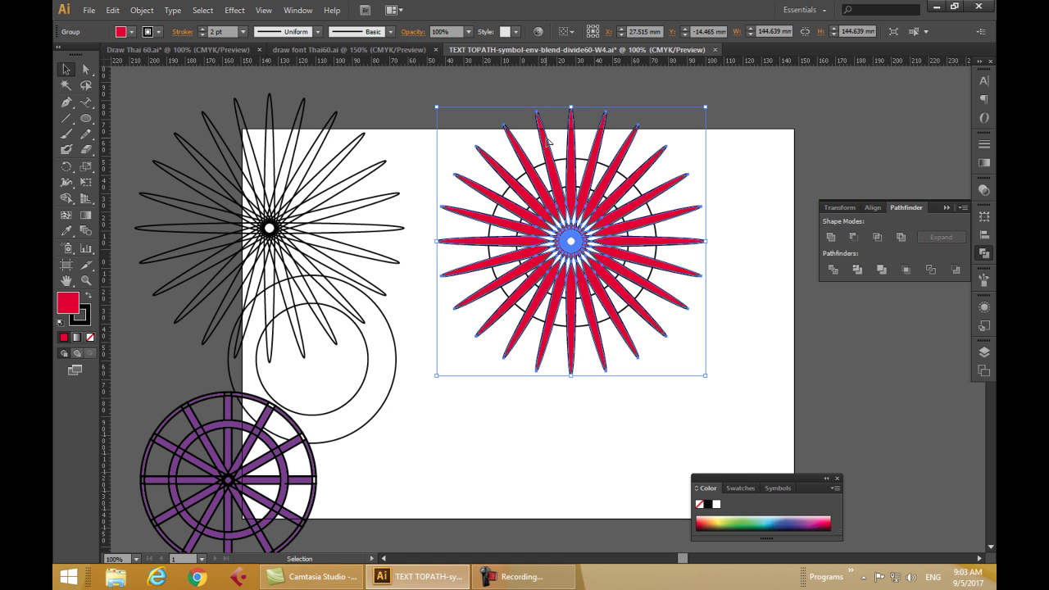
left_click_drag(601, 168, 601, 168)
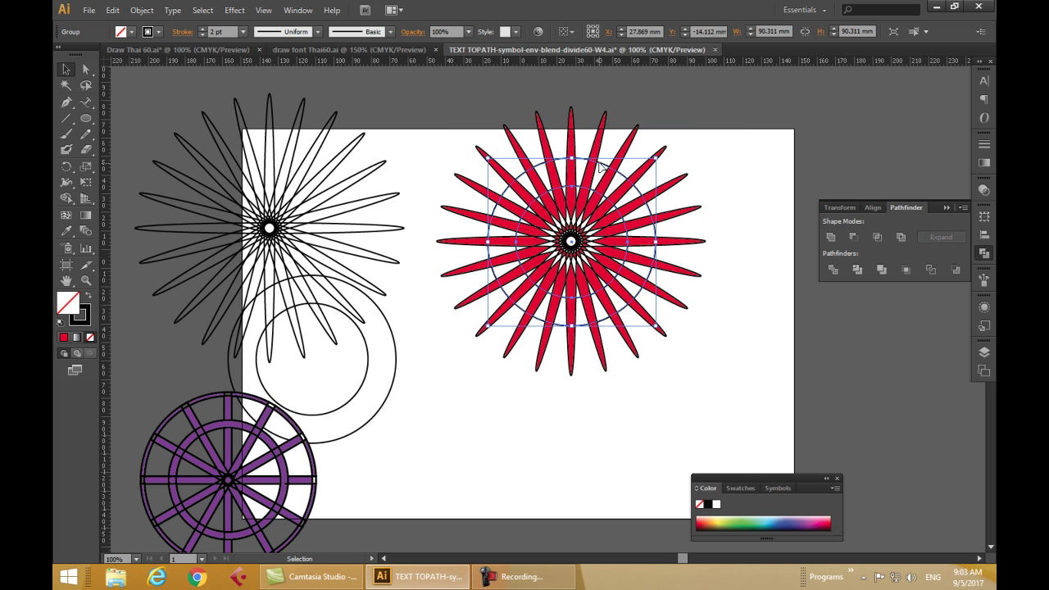
Try excluding the overlapping areas of the concentric circles and the red starburst, and undo the operation.
left_click(680, 182)
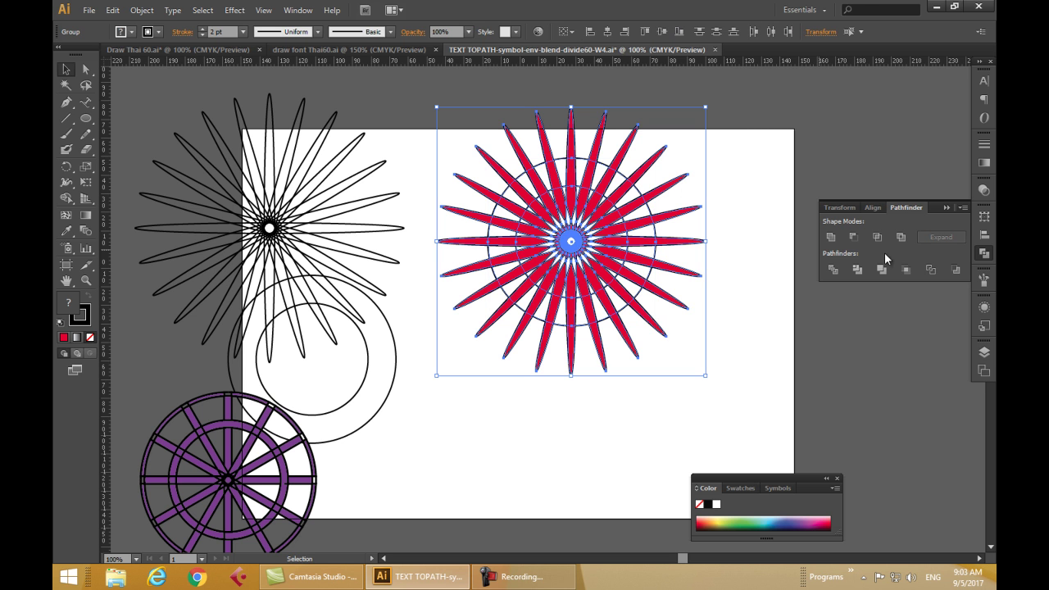
left_click(900, 238)
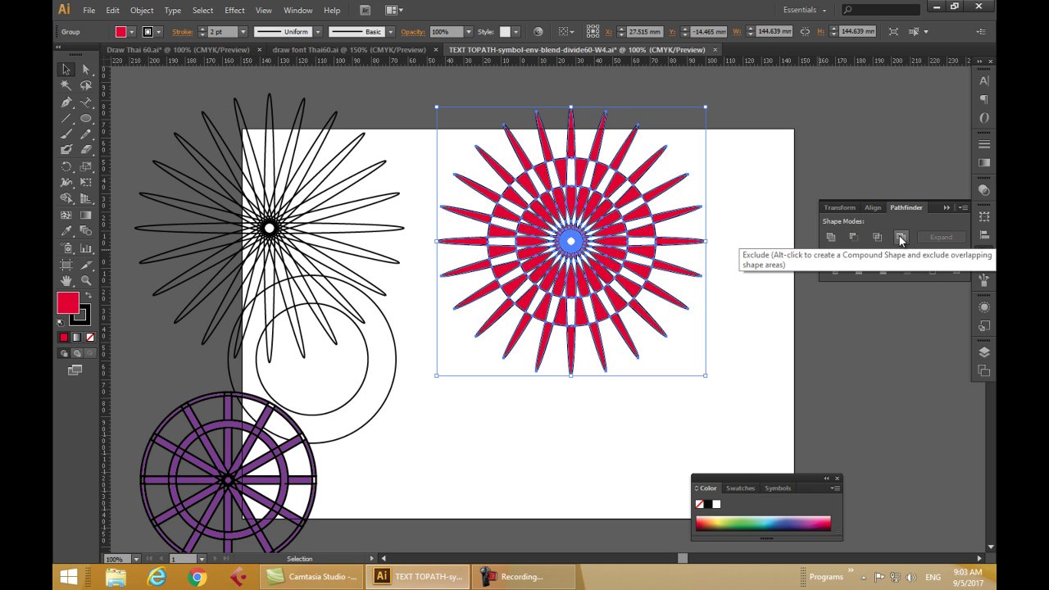
key("ctrl+z")
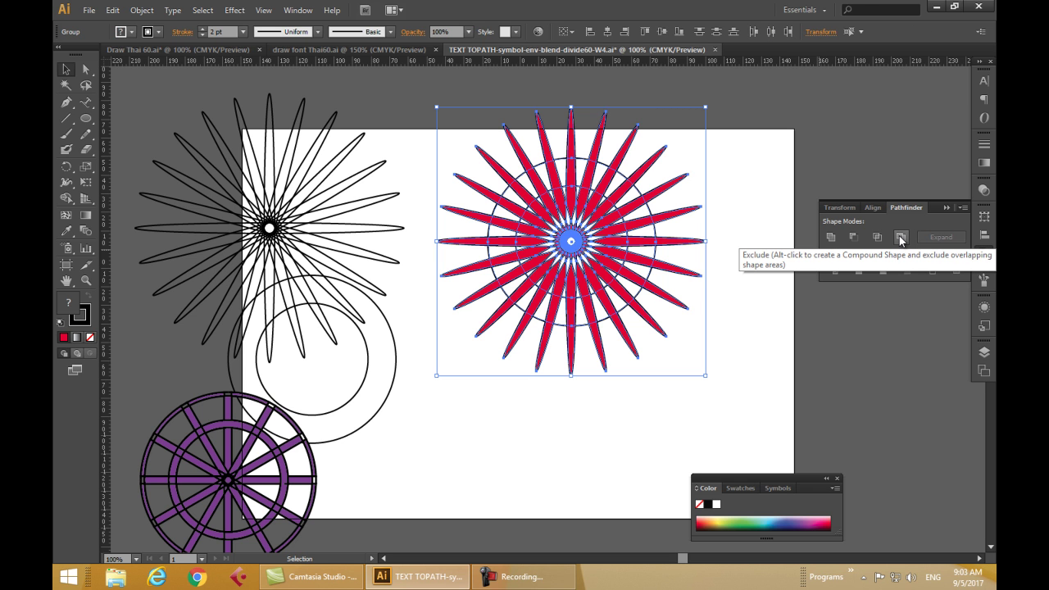
left_click(592, 434)
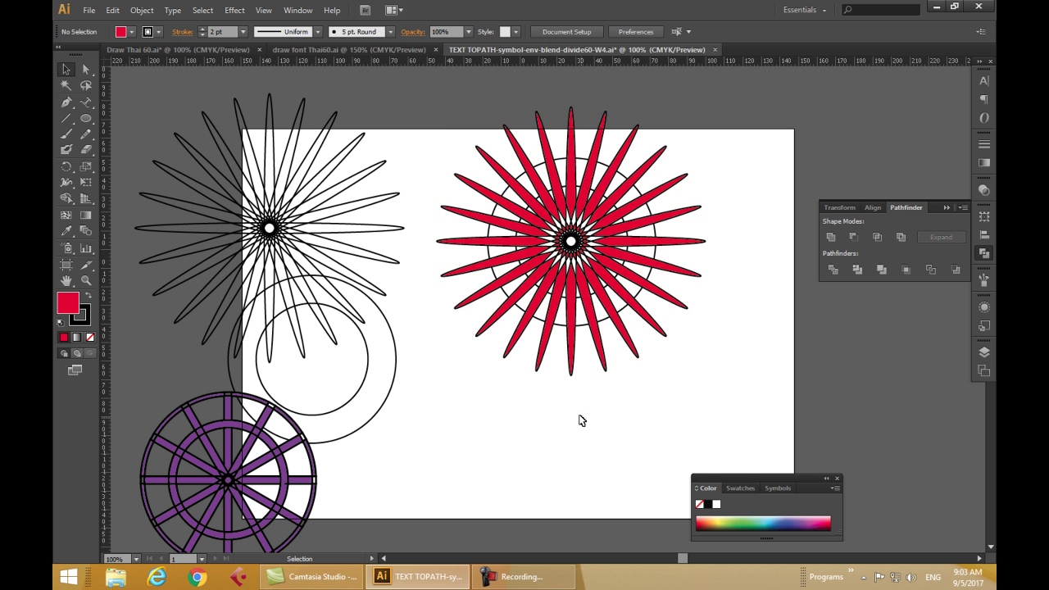
Centre the concentric circles on the red starburst at about X 27.5 mm, Y -14.5 mm, and apply Pathfinder Exclude to both.
mouse_move(582, 331)
left_mouse_down()
mouse_move(595, 409)
mouse_move(566, 492)
mouse_move(660, 390)
mouse_move(622, 328)
mouse_move(580, 328)
left_mouse_up()
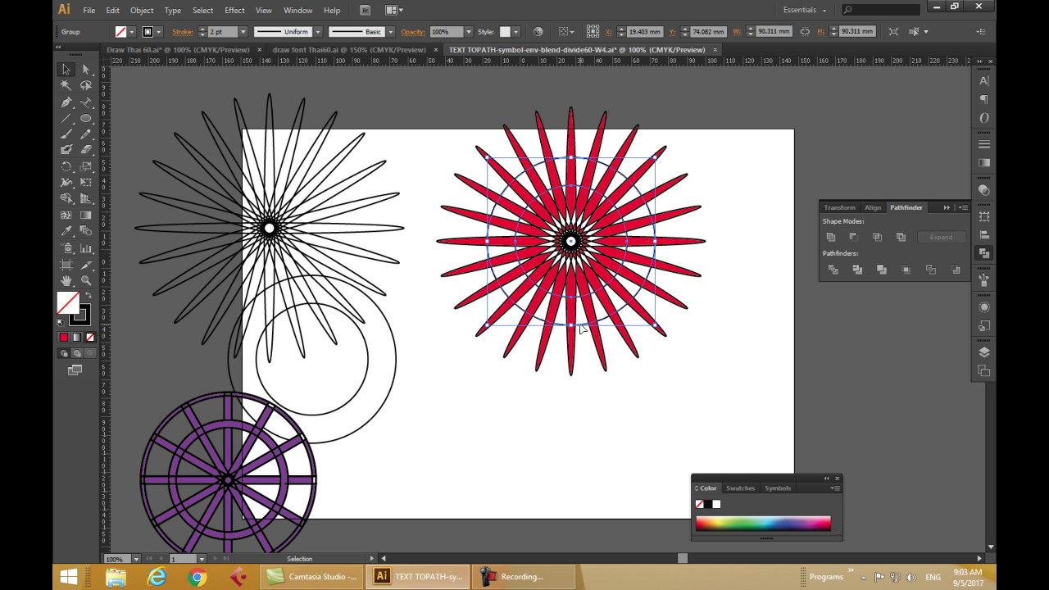
left_click(606, 116)
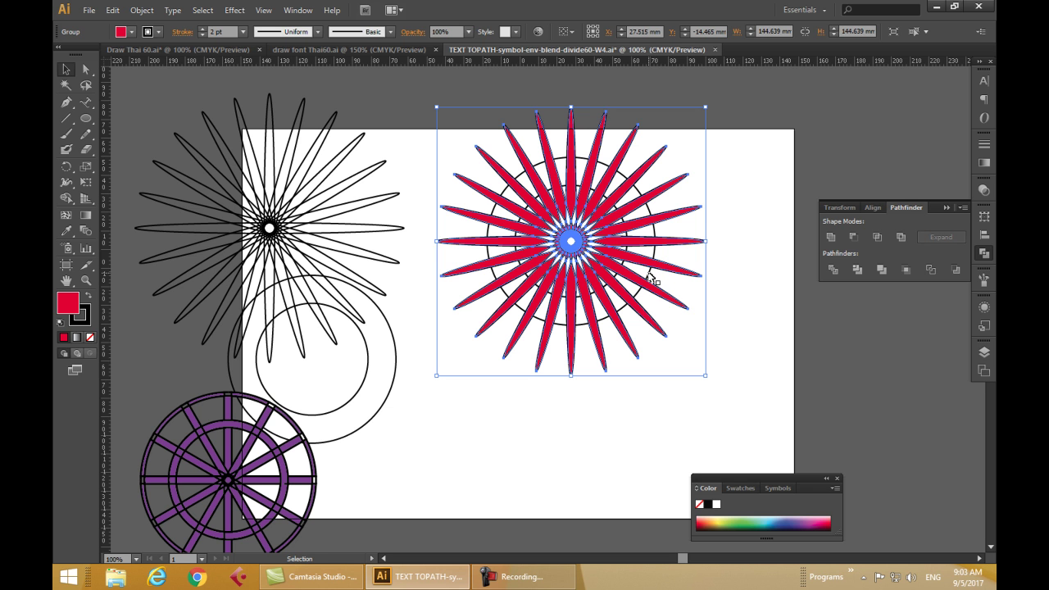
left_click_drag(651, 278, 649, 279)
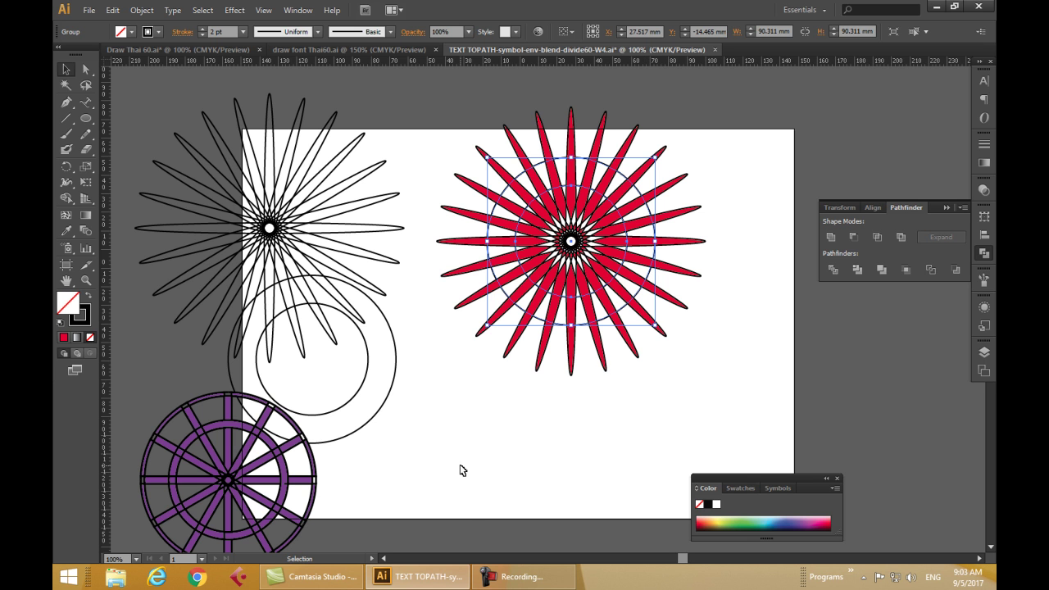
left_click(456, 247)
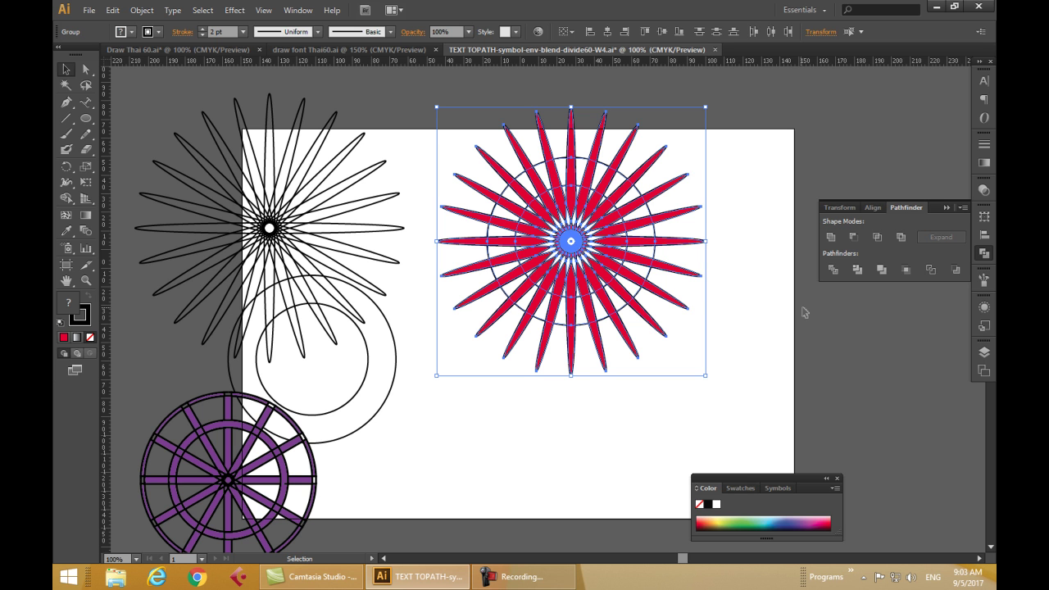
left_click(901, 238)
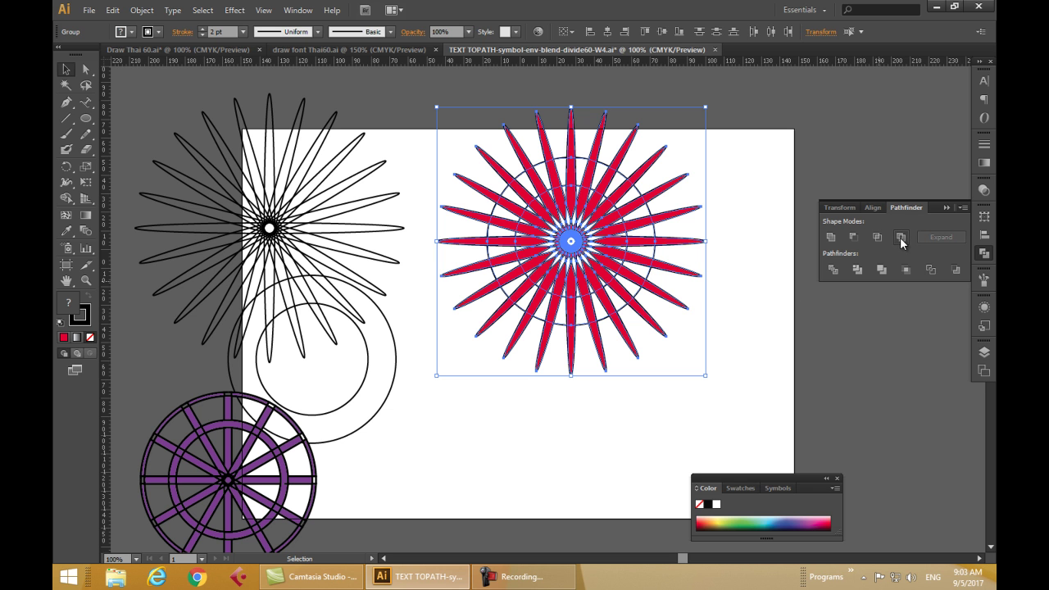
Ungroup the red pattern cut out by the Pathfinder Exclude operation and deselect its pieces.
left_click(620, 419)
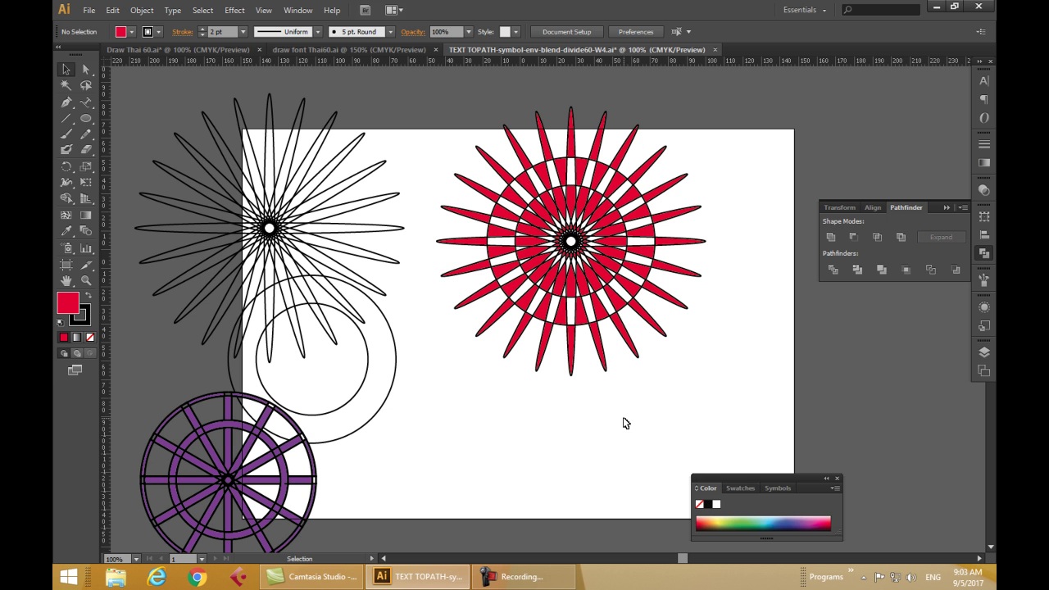
left_click(509, 351)
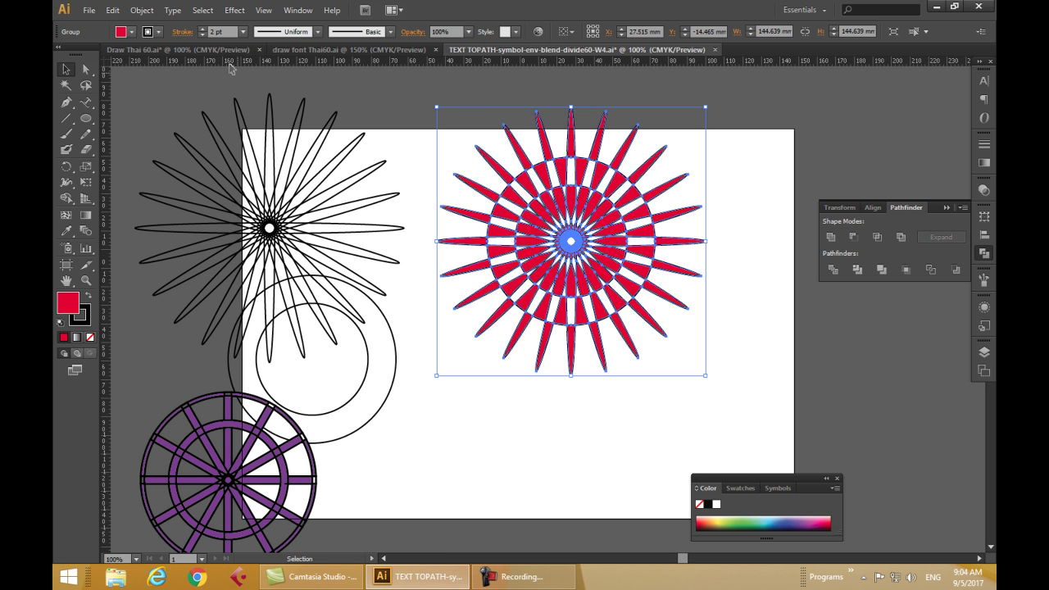
left_click(143, 10)
left_click(172, 76)
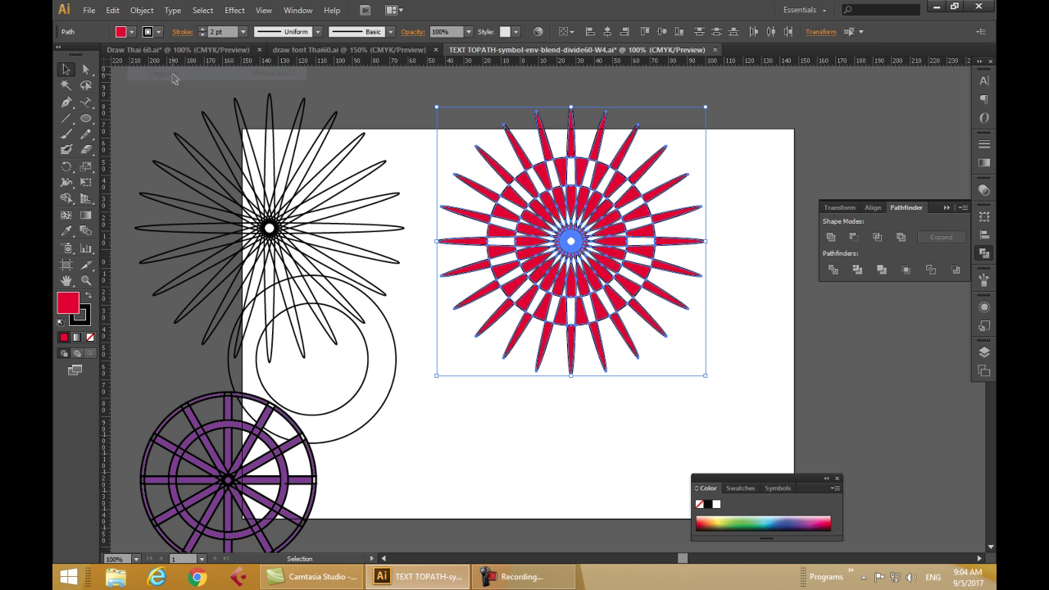
left_click(473, 398)
Pull the eight outer spike tips along the lower half of the red starburst away from the ring, one by one.
left_click_drag(494, 406, 475, 434)
left_click_drag(513, 348, 502, 451)
left_click_drag(547, 356, 555, 425)
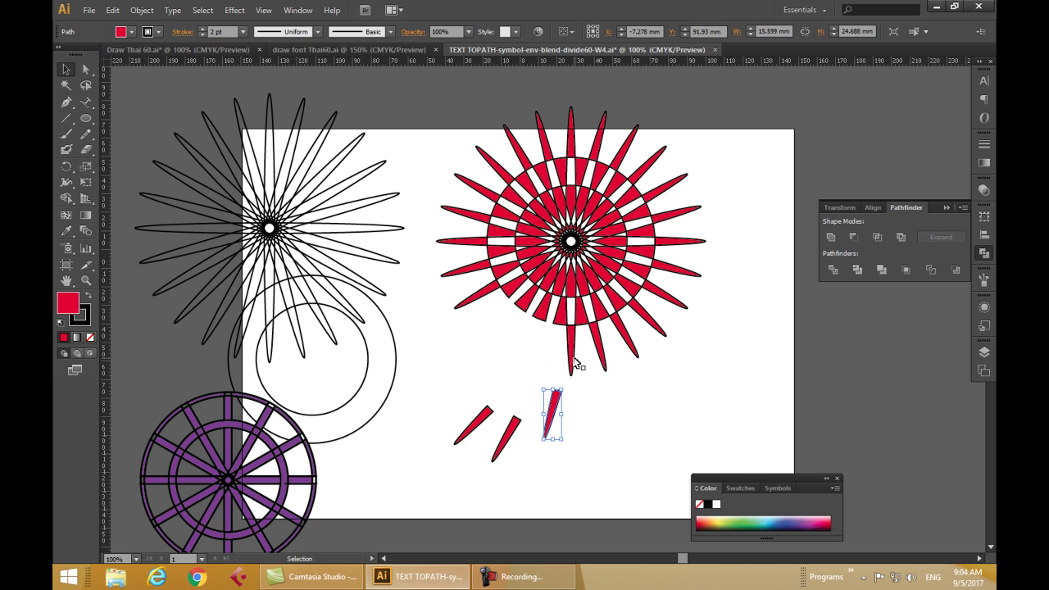
left_click_drag(574, 358, 592, 422)
left_click_drag(600, 347, 622, 405)
left_click_drag(627, 340, 650, 378)
left_click_drag(656, 327, 683, 343)
left_click_drag(672, 300, 722, 336)
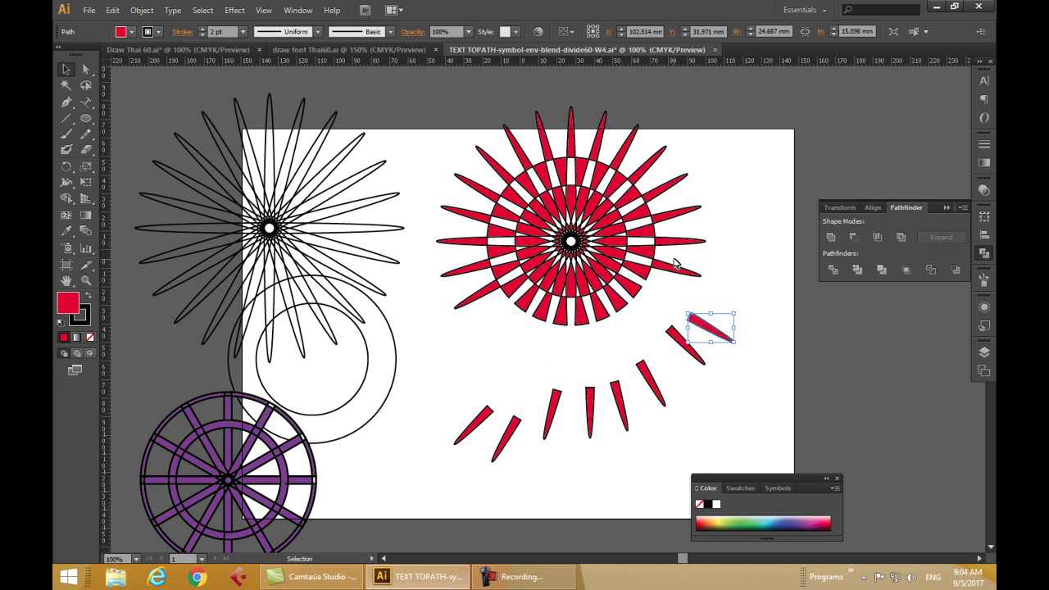
Delete the remaining outer spike tips on the right, top and left sides of the red starburst.
left_click_drag(657, 145, 726, 299)
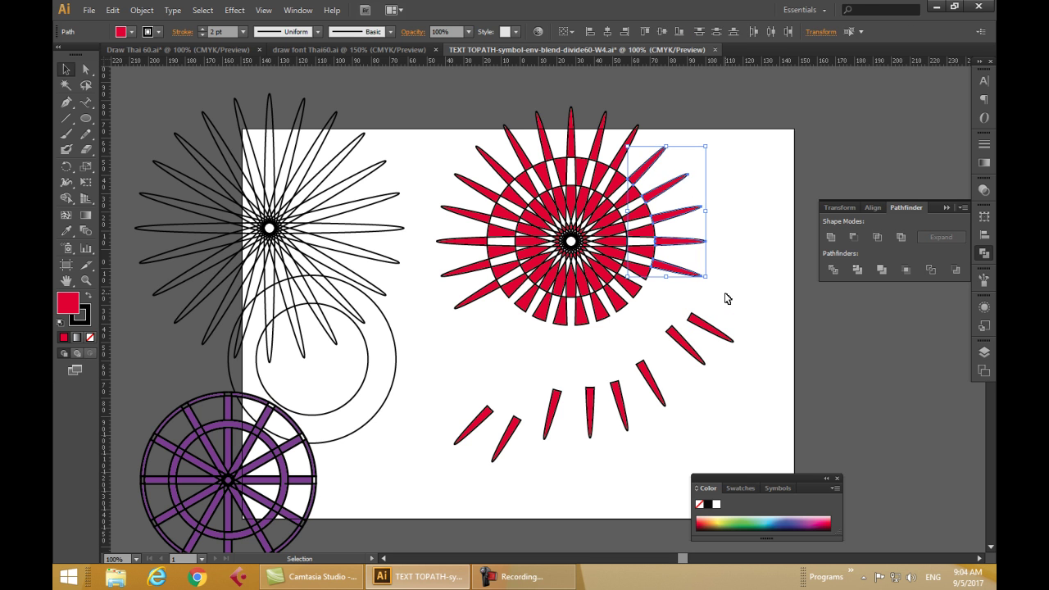
key("Delete")
left_click_drag(549, 133, 650, 145)
key("Delete")
left_click_drag(423, 125, 477, 325)
key("Delete")
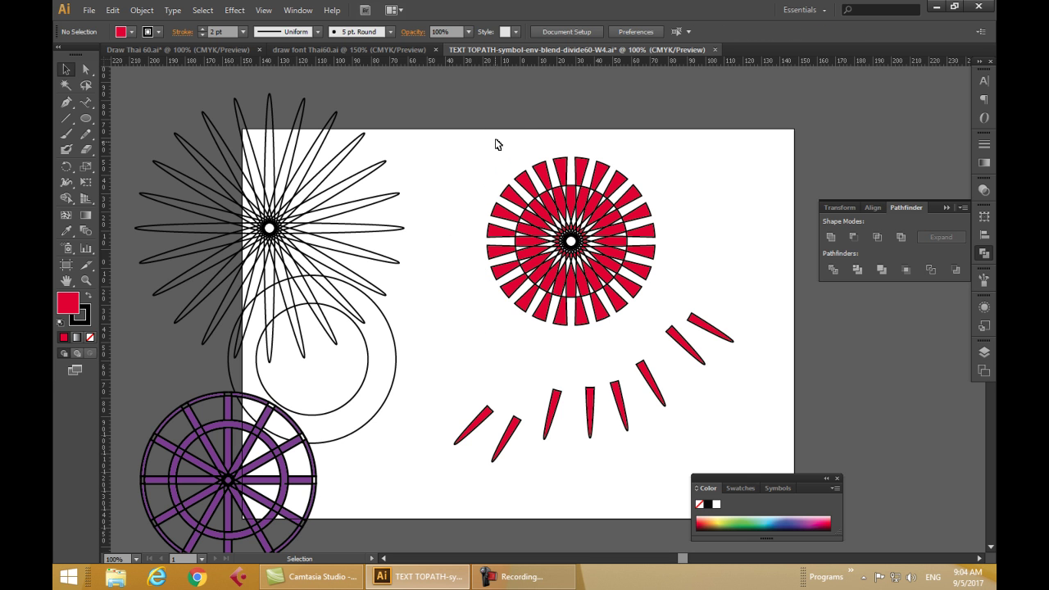
Try deleting the inner red wedge directly left of the pattern's centre, and undo the deletion.
left_click(528, 244)
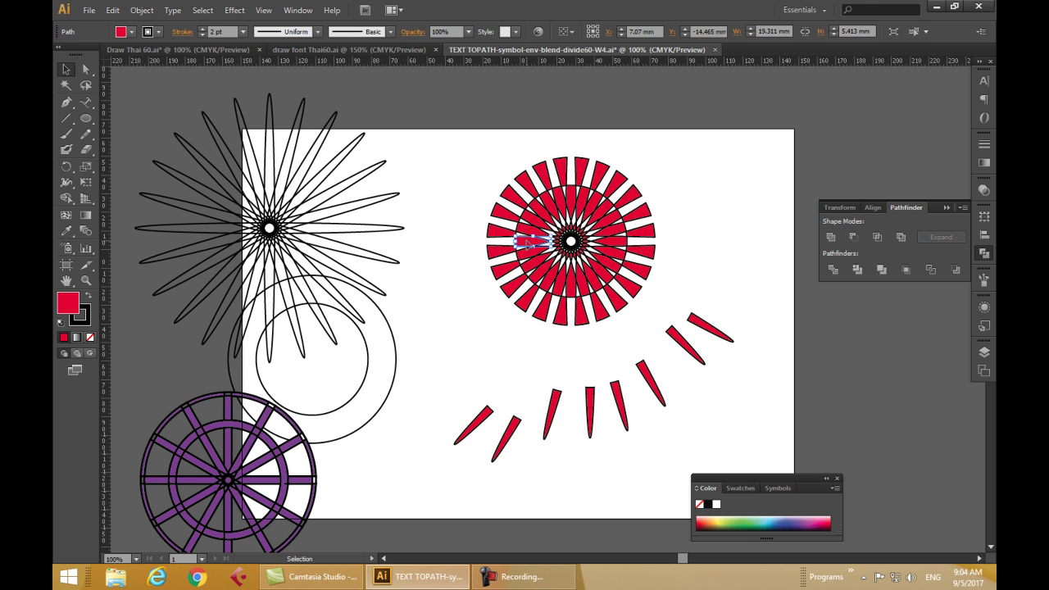
key("Delete")
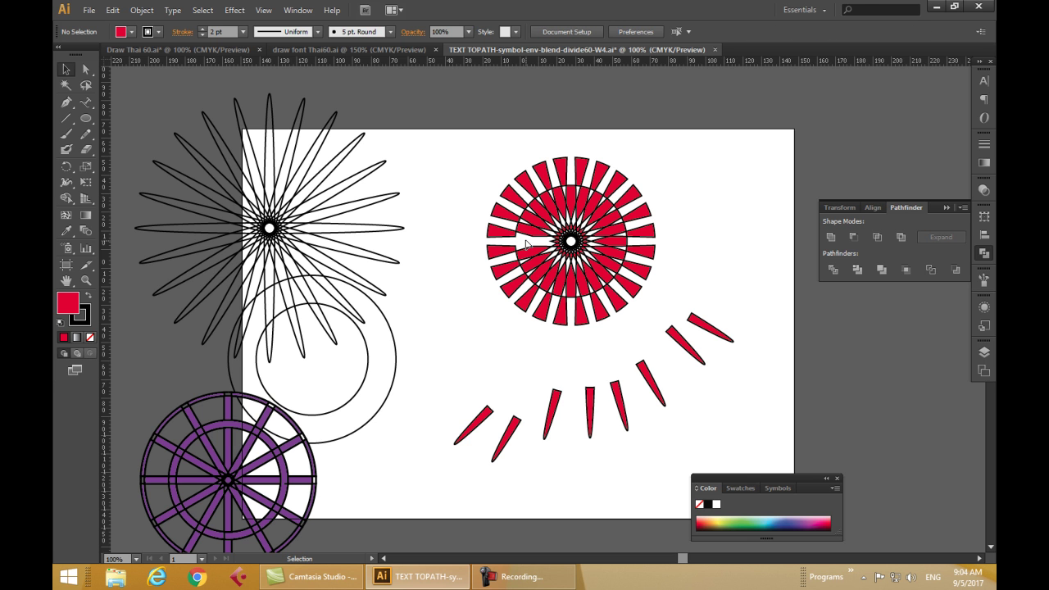
key("ctrl+z")
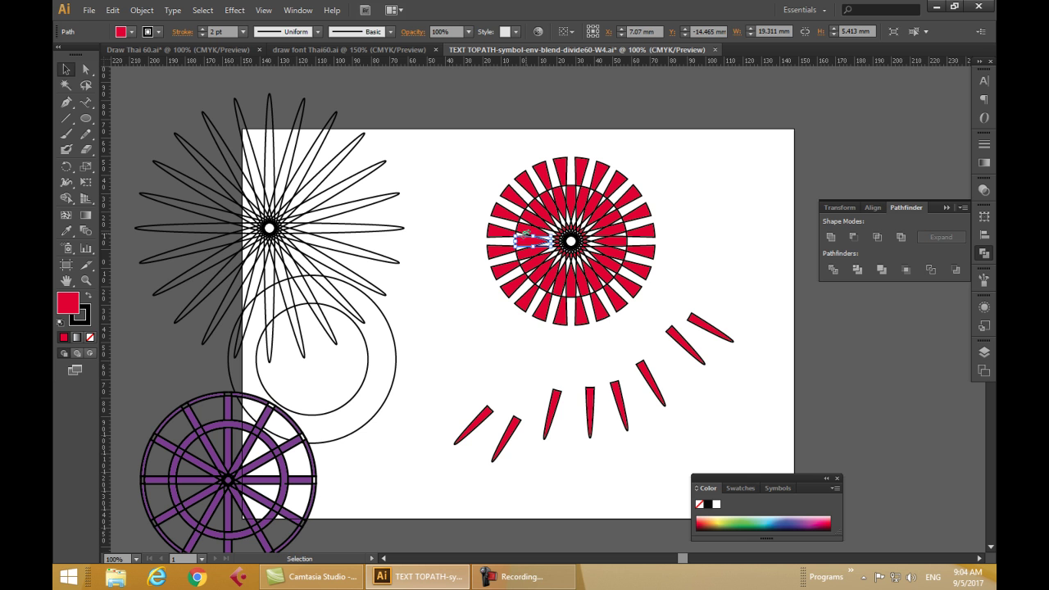
Delete every other red wedge around the inner ring of the pattern, leaving white gaps between the remaining wedges.
left_click(534, 221)
left_click(533, 224)
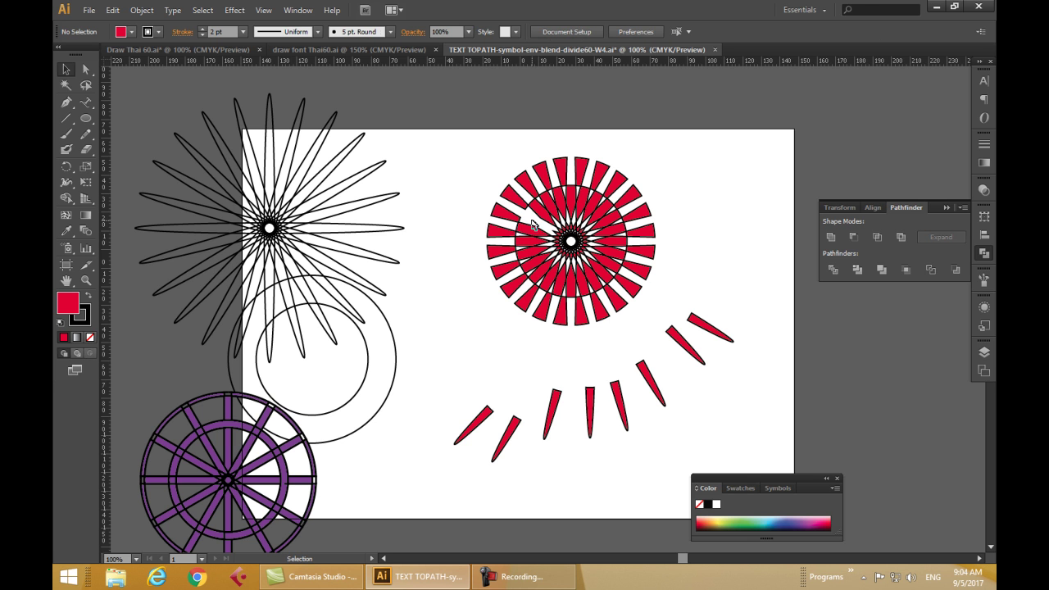
left_click(537, 250)
key("Delete")
left_click(557, 279)
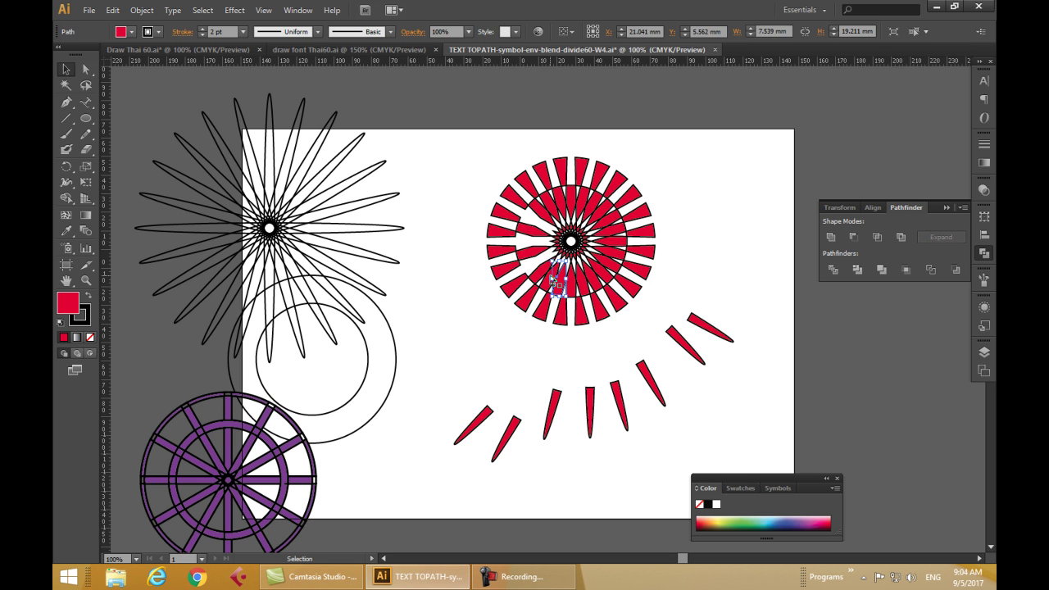
key("Delete")
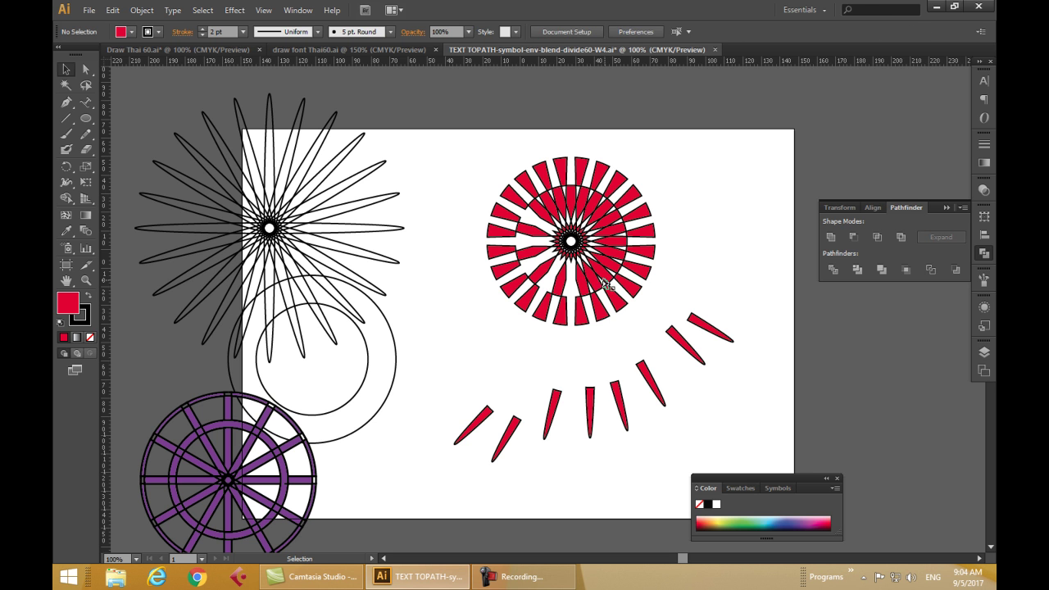
left_click(606, 264)
key("Delete")
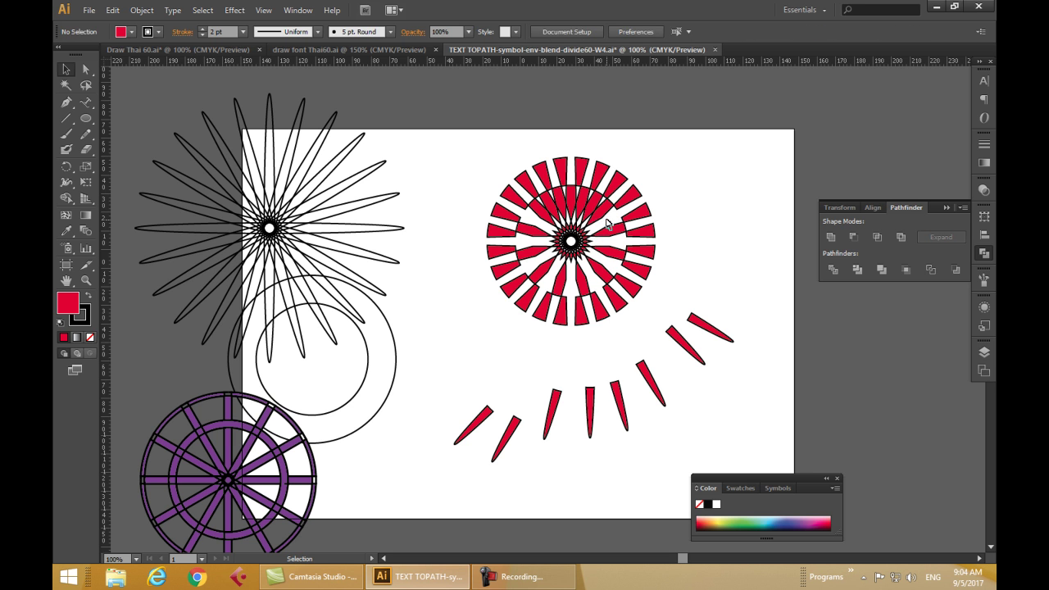
left_click(599, 213)
key("Delete")
left_click(562, 211)
key("Delete")
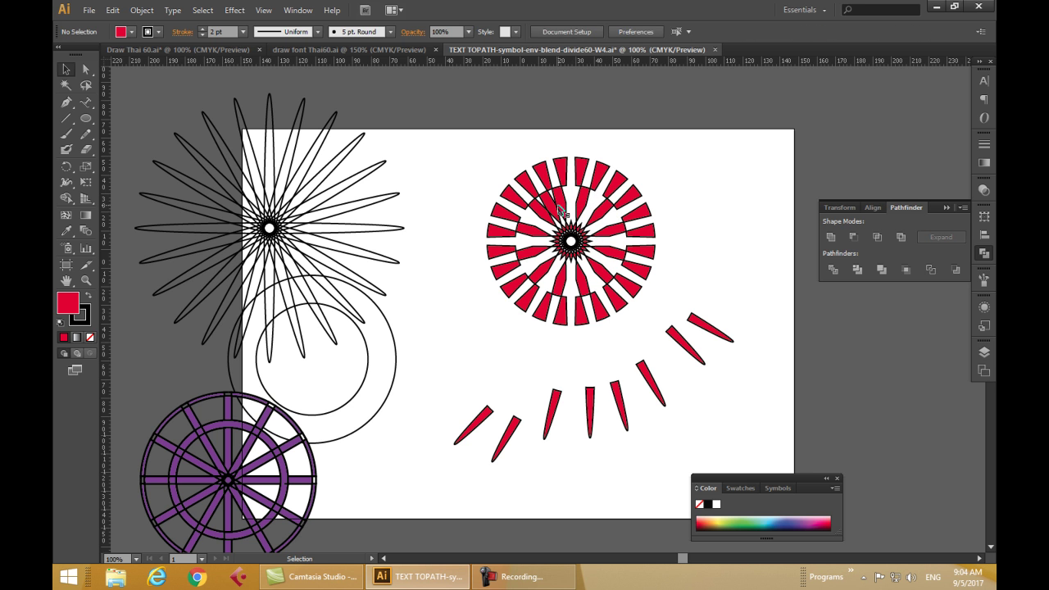
left_click(554, 212)
key("Delete")
Delete all the detached red spike tips lying below the circular pattern.
left_click_drag(657, 320, 784, 377)
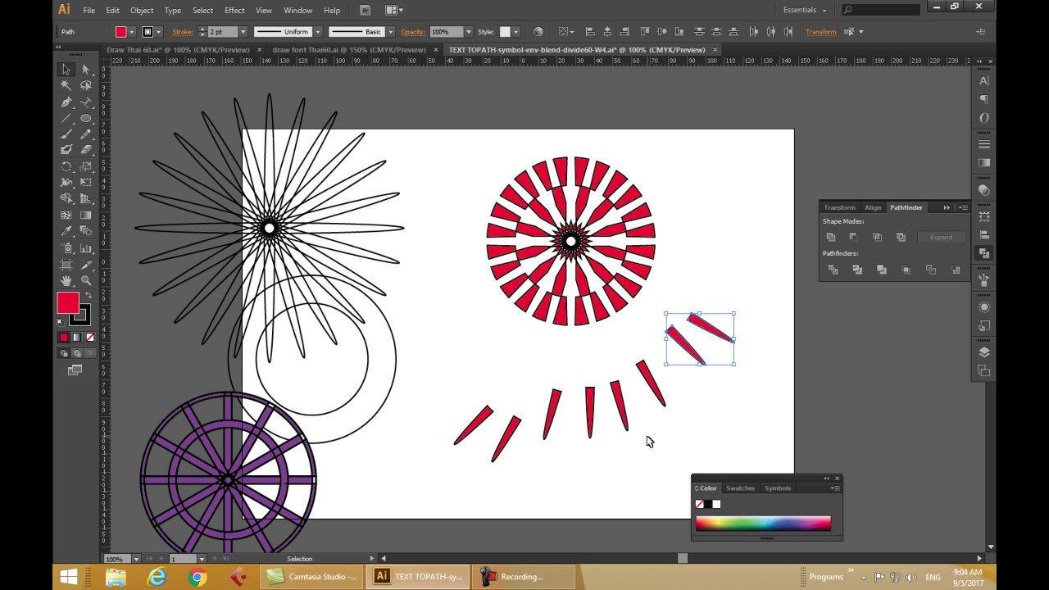
key("Delete")
left_click_drag(442, 388, 604, 469)
key("Delete")
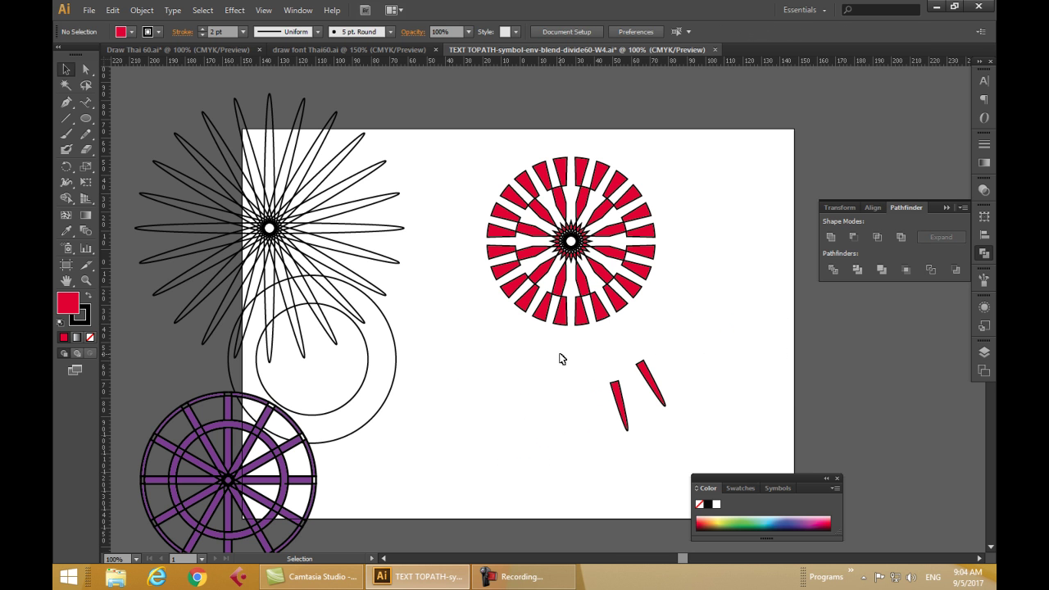
left_click_drag(584, 359, 695, 436)
key("Delete")
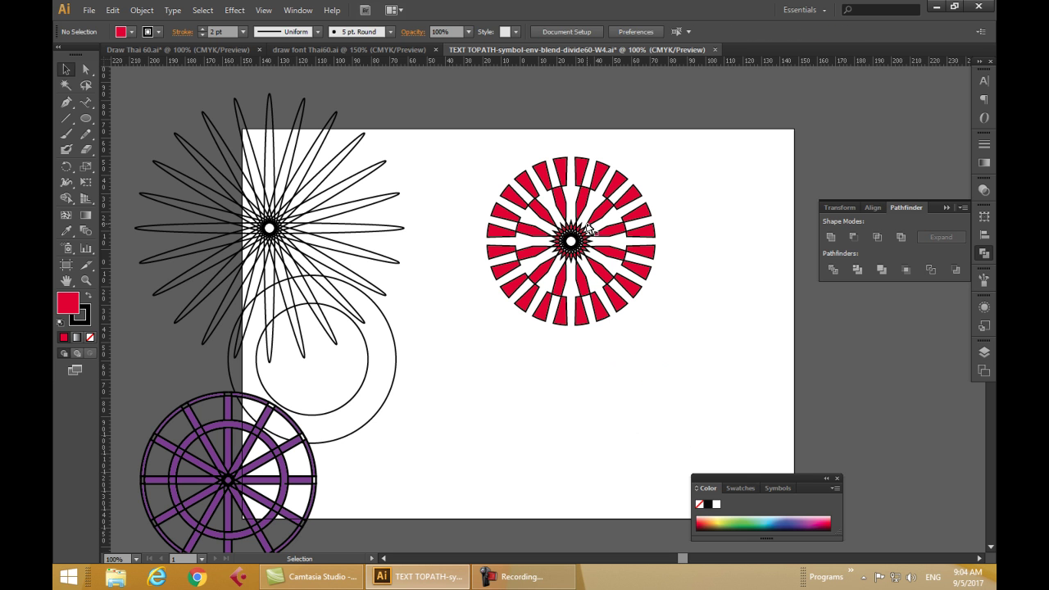
Remove the tiny outlined fragments around the hole in the middle of the red pattern.
left_click(573, 254)
left_click(573, 250)
scroll(574, 249, "up", 5)
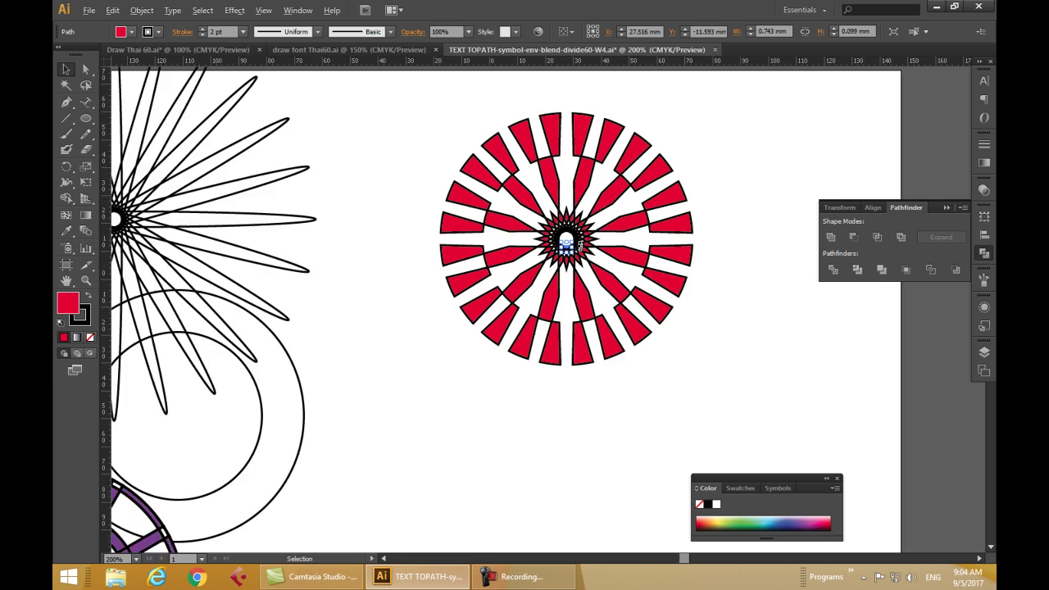
left_click(537, 223)
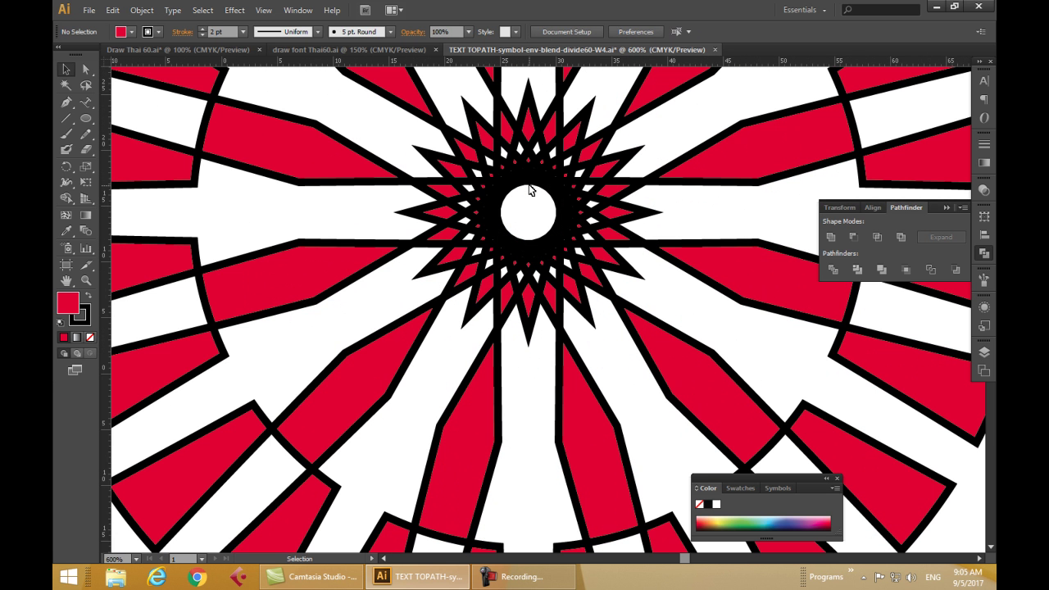
left_click(529, 183)
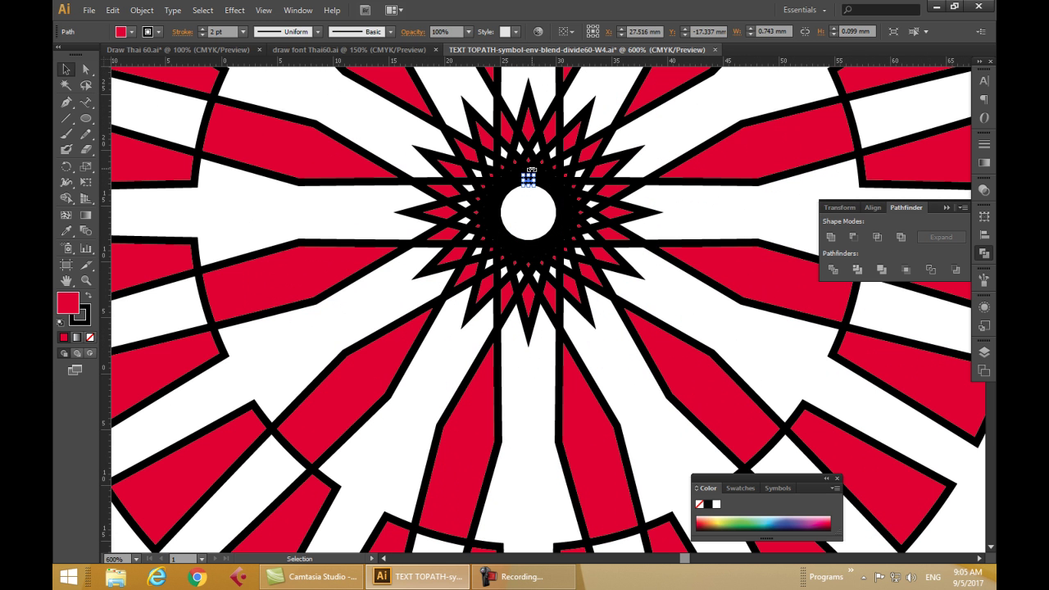
mouse_move(537, 229)
left_mouse_down()
mouse_move(501, 168)
mouse_move(551, 250)
mouse_move(525, 209)
mouse_move(491, 188)
mouse_move(531, 248)
mouse_move(520, 227)
mouse_move(554, 247)
mouse_move(539, 235)
mouse_move(542, 245)
left_mouse_up()
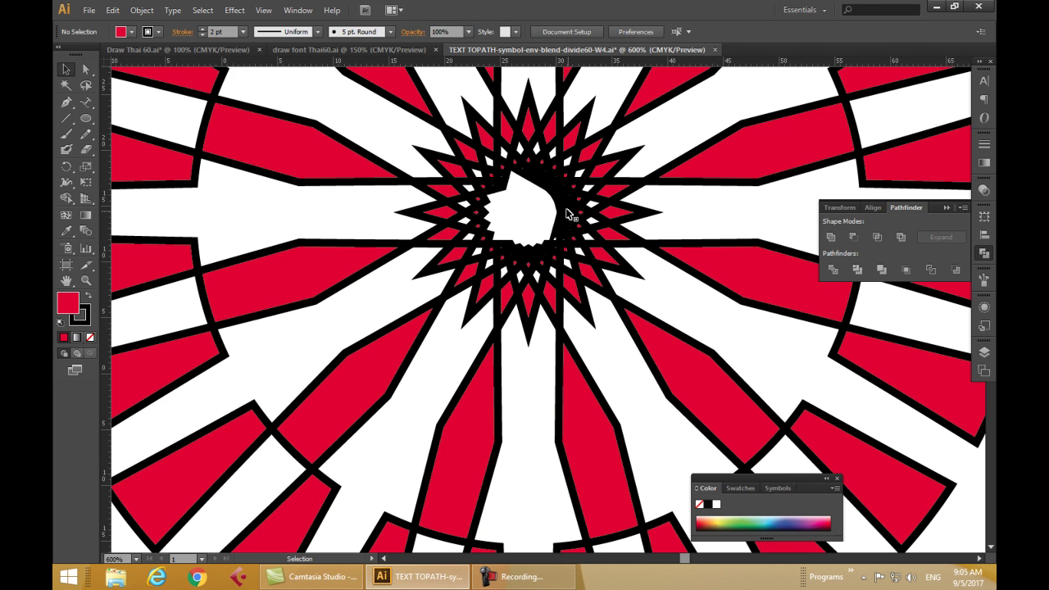
mouse_move(545, 204)
left_mouse_down()
mouse_move(555, 212)
mouse_move(540, 215)
mouse_move(541, 173)
left_mouse_up()
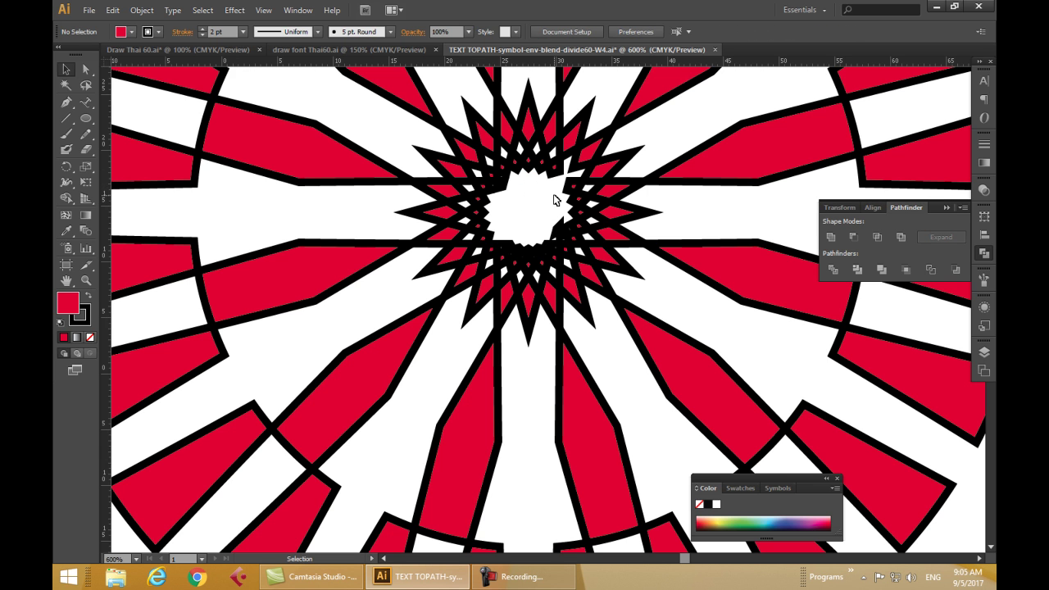
left_click_drag(560, 221, 558, 225)
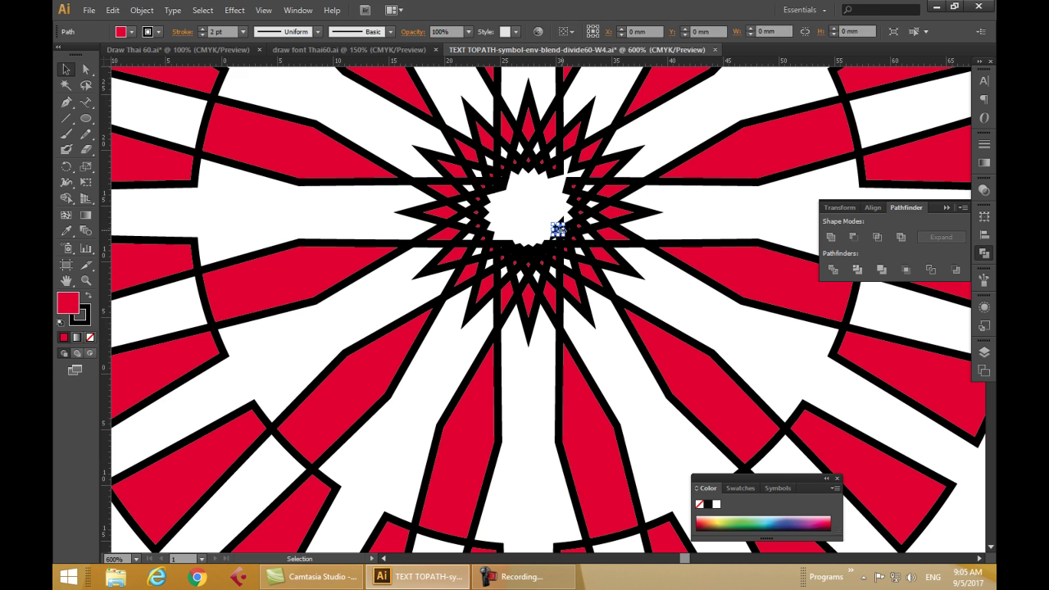
left_click(499, 181)
left_click(517, 191)
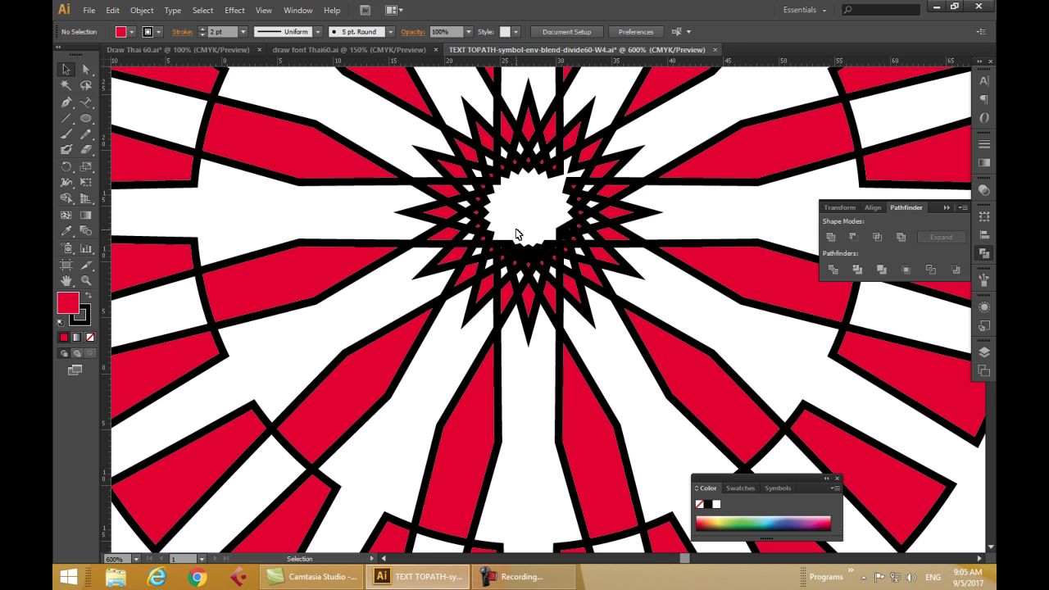
Delete the remaining small star-shaped pieces around the pattern's centre so only the long wedges are left.
left_click_drag(539, 244, 582, 311)
key("Delete")
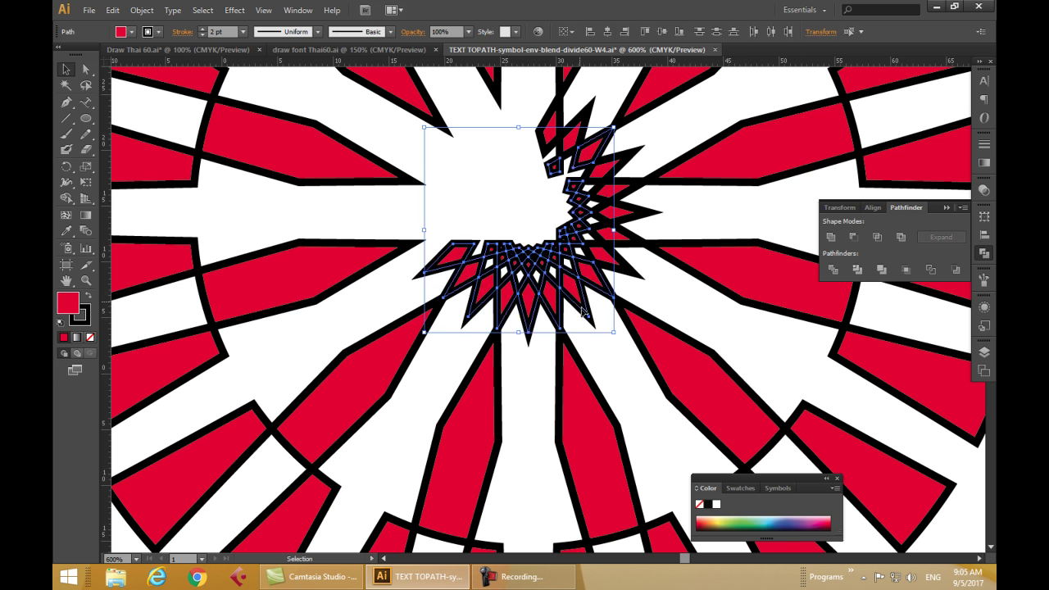
key("Delete")
left_click_drag(514, 145, 611, 268)
key("Delete")
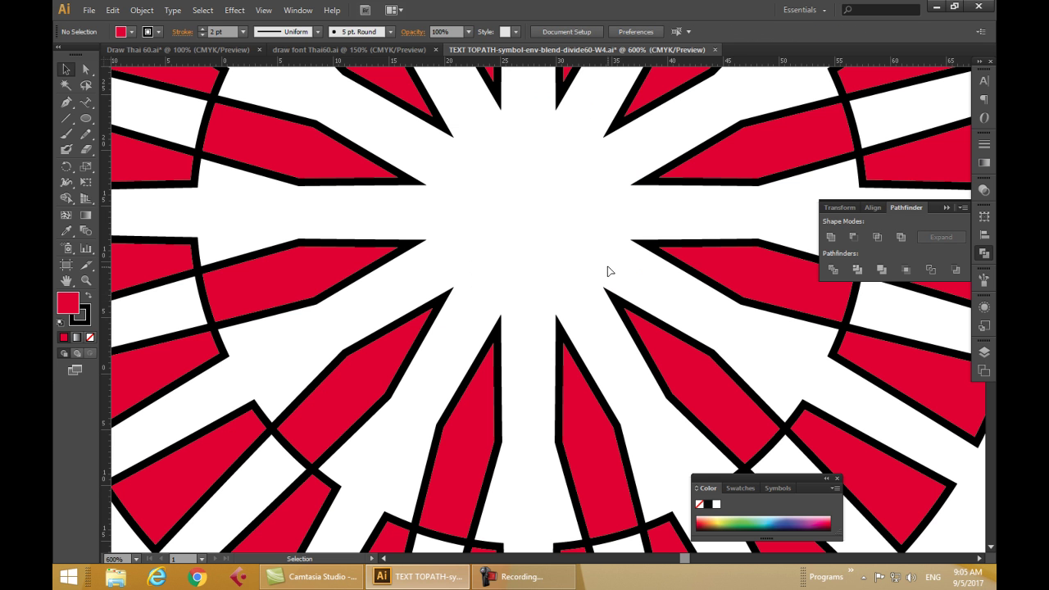
Group all the remaining red pieces of the circular pattern.
scroll(550, 238, "down", 4, "alt")
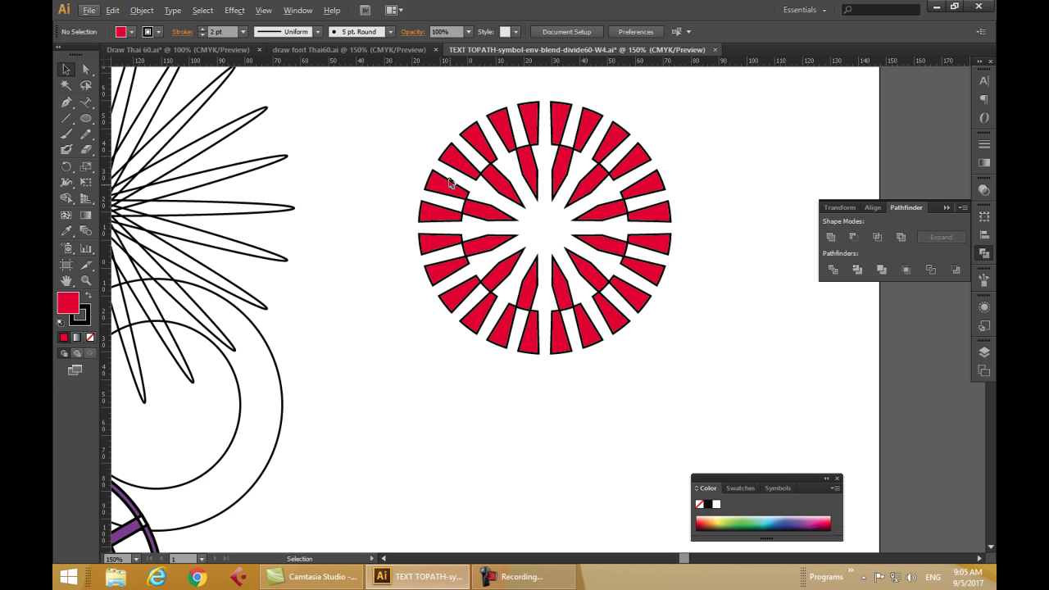
left_click_drag(391, 85, 736, 387)
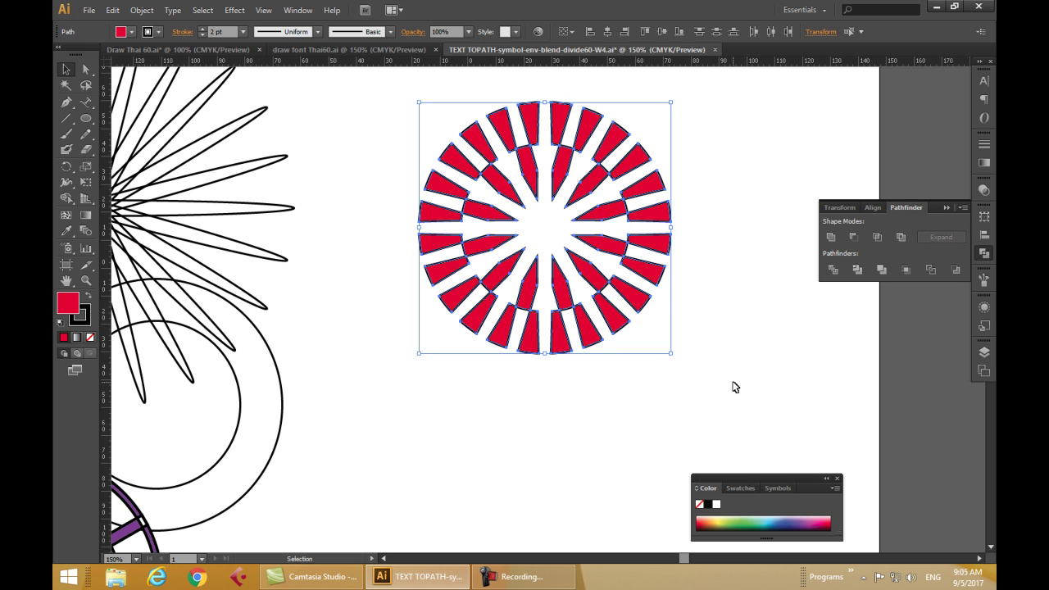
key("a")
key("v")
left_click(144, 9)
left_click(163, 58)
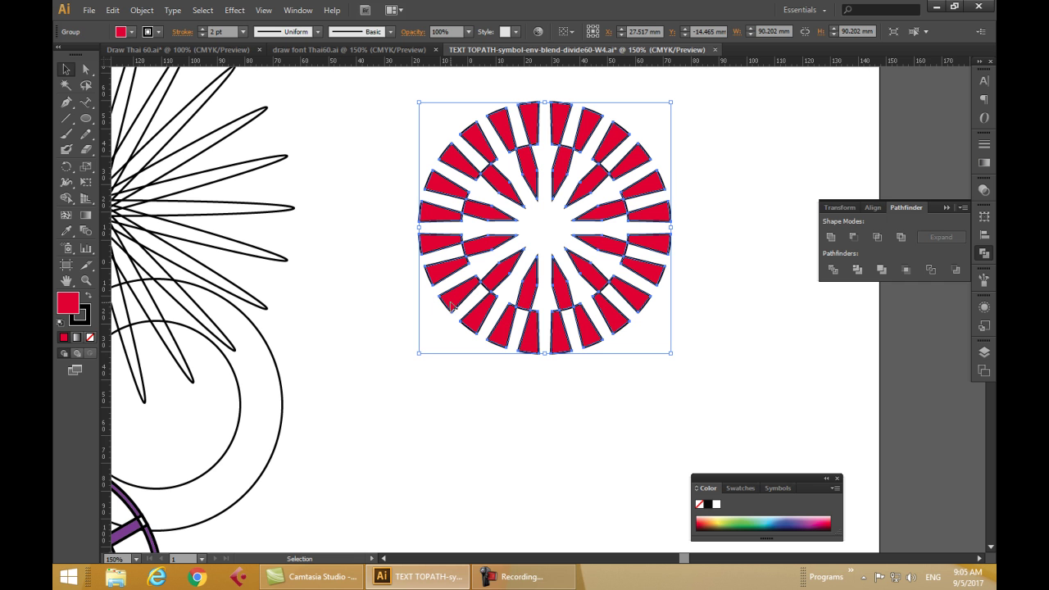
Move the concentric circles onto the artboard below the red pattern, at about X 41.6 mm, Y 84 mm.
scroll(435, 315, "down", 2)
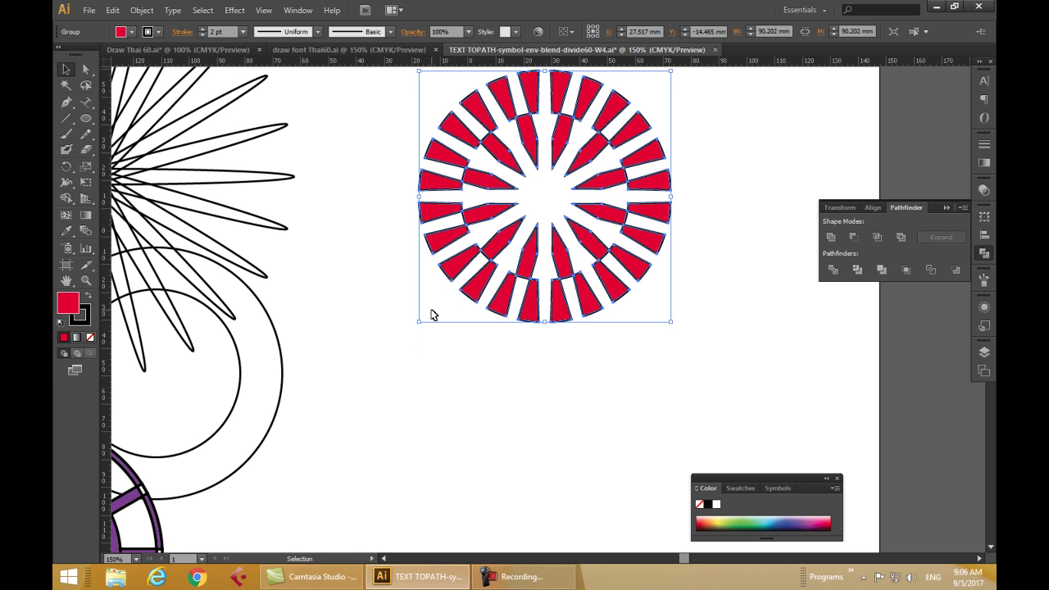
scroll(434, 315, "up", 2)
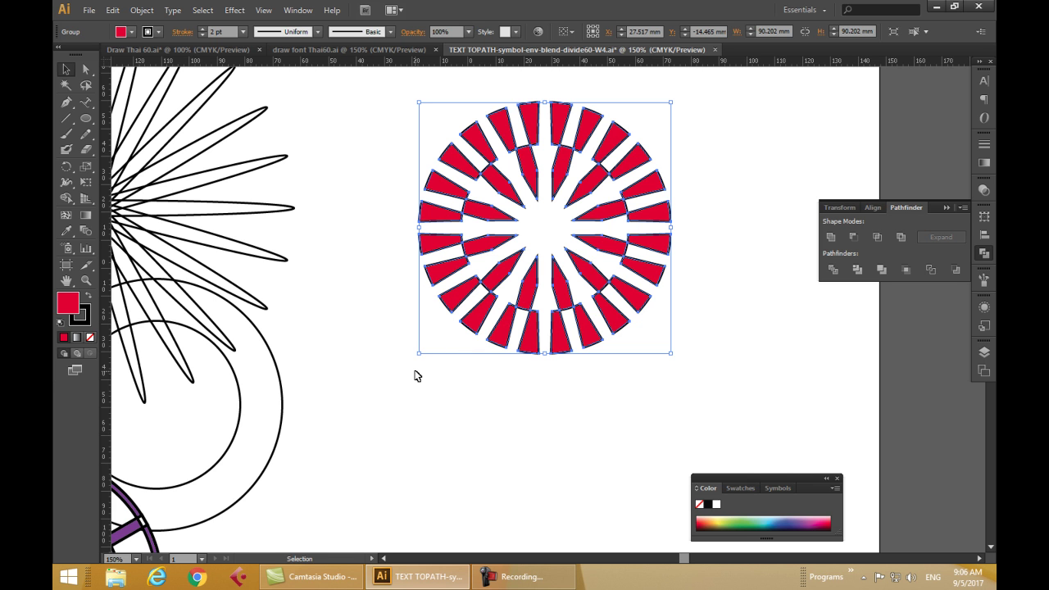
scroll(442, 360, "down", 2)
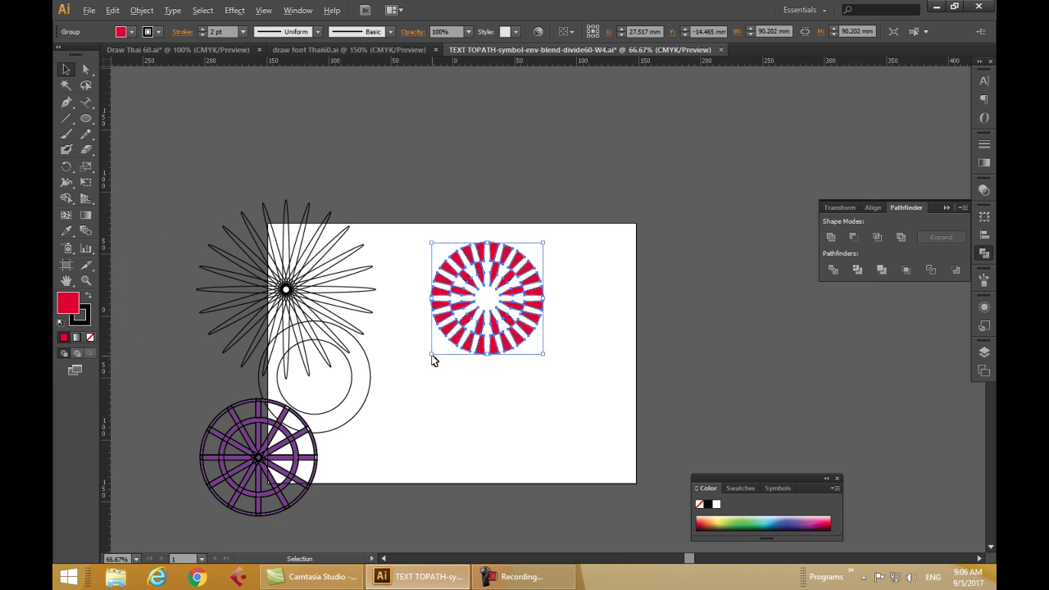
left_click(367, 402)
left_click_drag(367, 401, 452, 442)
left_click_drag(347, 400, 534, 443)
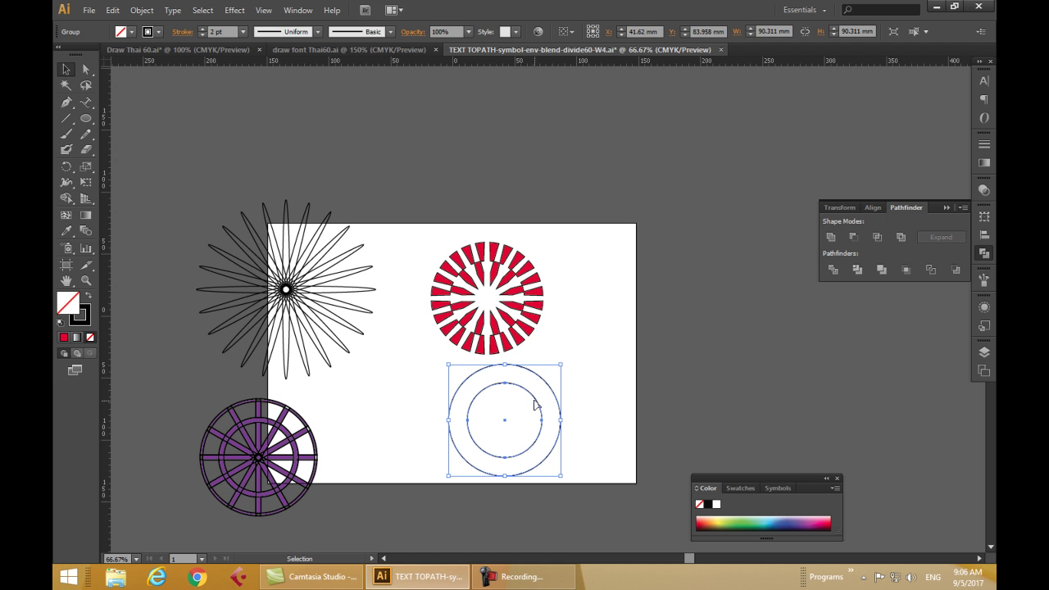
Duplicate the grouped red wedge pattern above the artboard, at about X 133.3 mm, Y -133.5 mm.
left_click(534, 314)
left_click(533, 321)
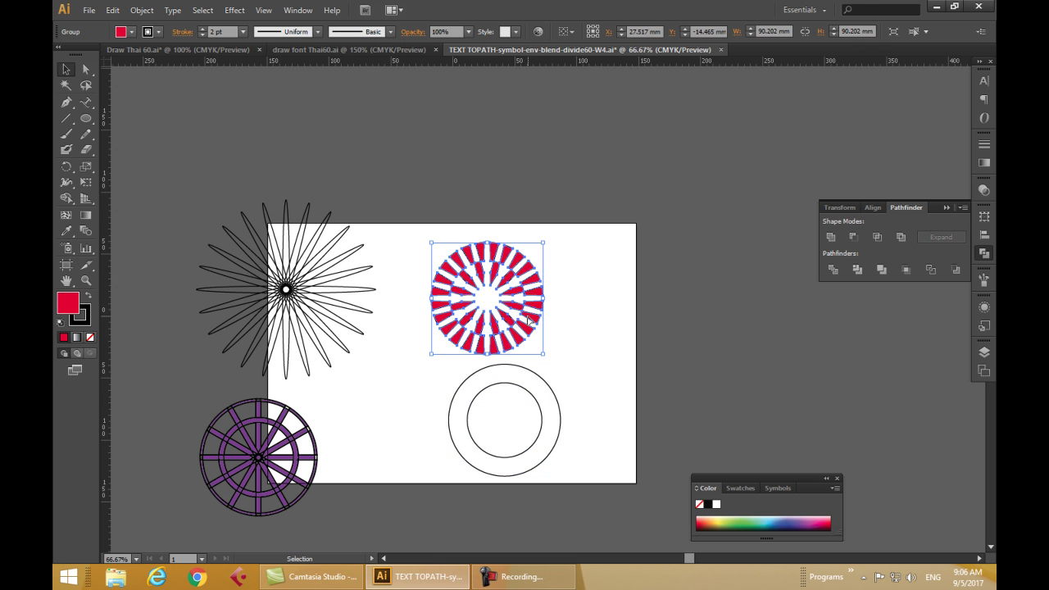
left_click_drag(529, 320, 660, 172)
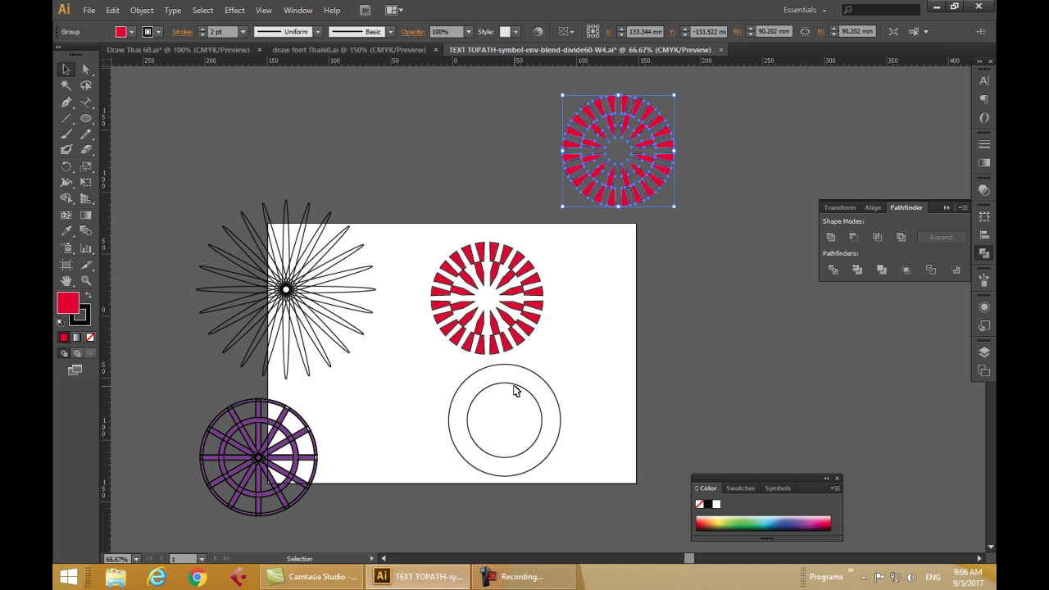
Centre the concentric circles over the red pattern on the artboard and place a copy of them at about X 77 mm, Y 126 mm.
key("ctrl+h")
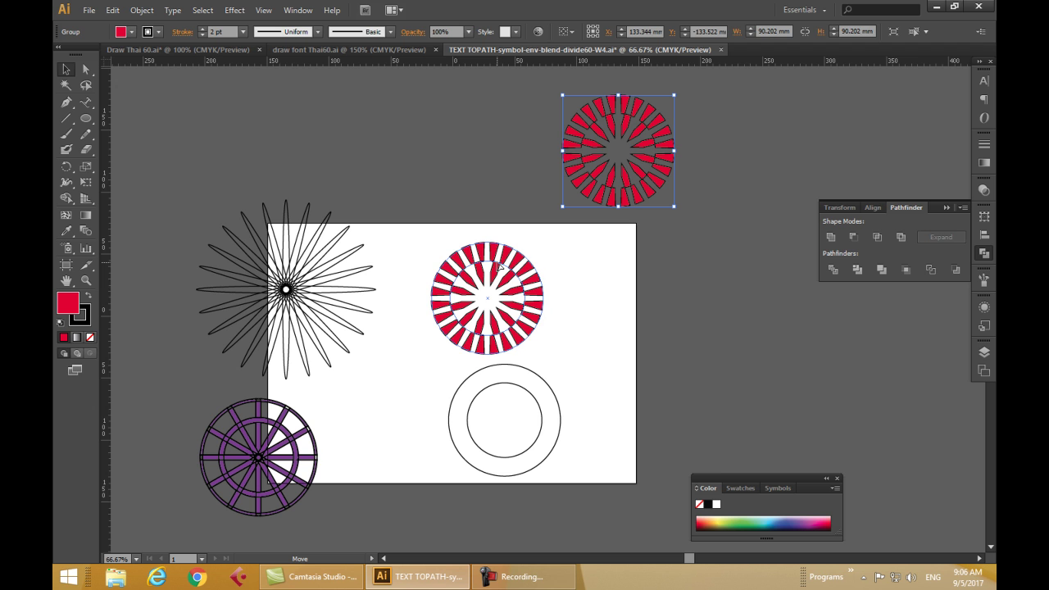
left_click(499, 266)
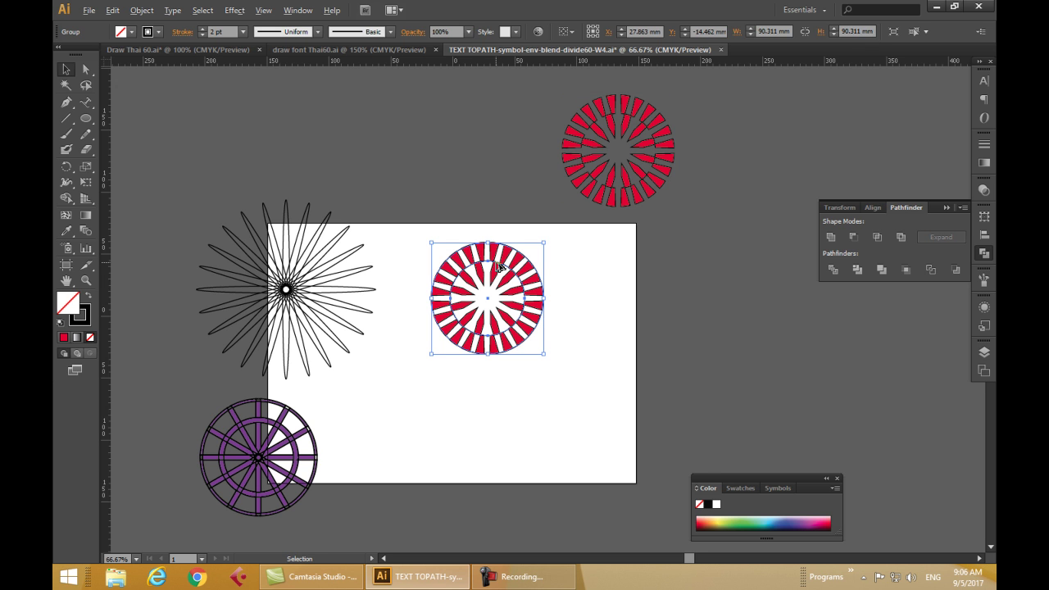
left_click(559, 439)
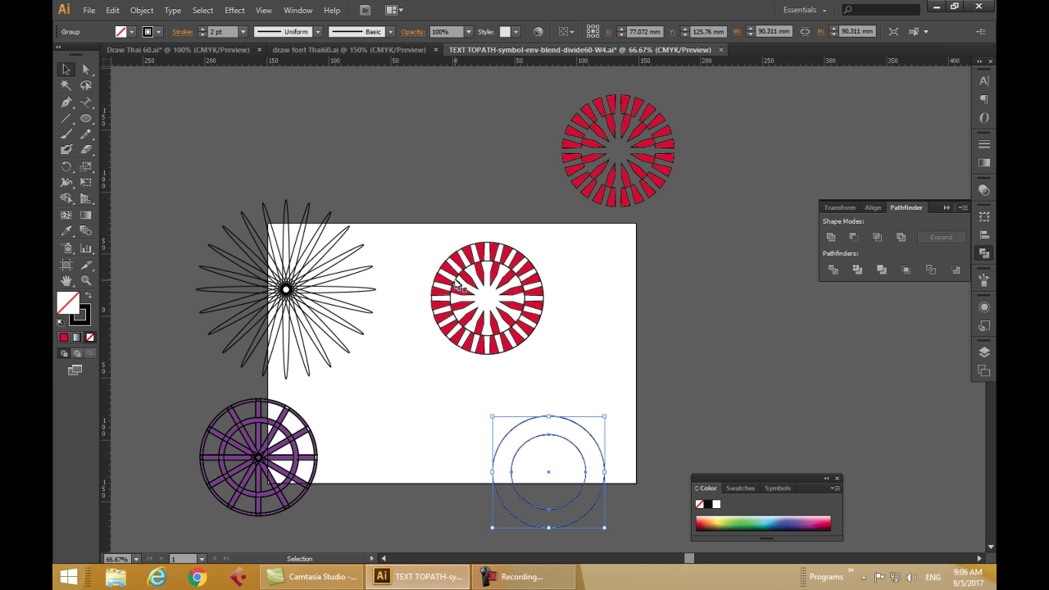
Move the spare copy of the concentric circles up and closer to the red pattern.
left_click_drag(403, 223, 565, 380)
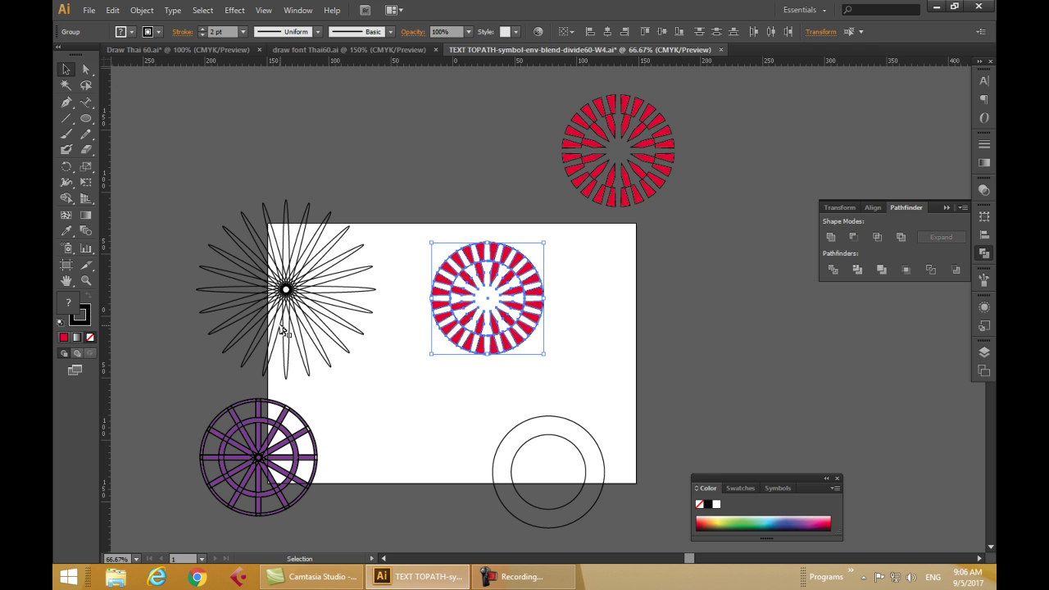
left_click(279, 298)
left_click_drag(417, 227, 572, 374)
left_click(585, 470)
left_click_drag(572, 445, 544, 409)
Try to exclude the unfilled concentric circles from the red pattern with Pathfinder Exclude.
left_click_drag(418, 189, 550, 356)
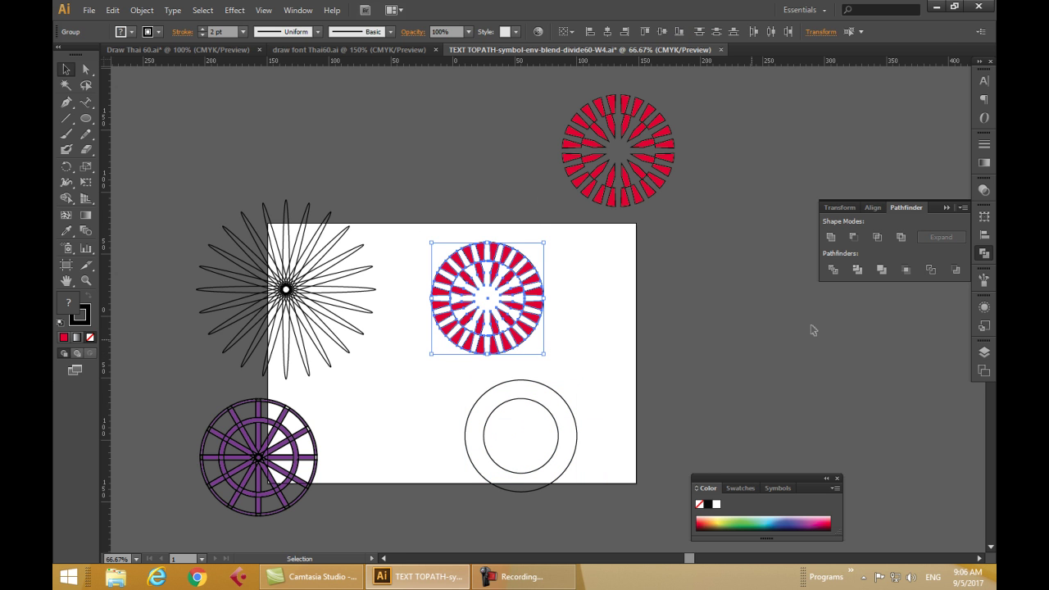
left_click(903, 237)
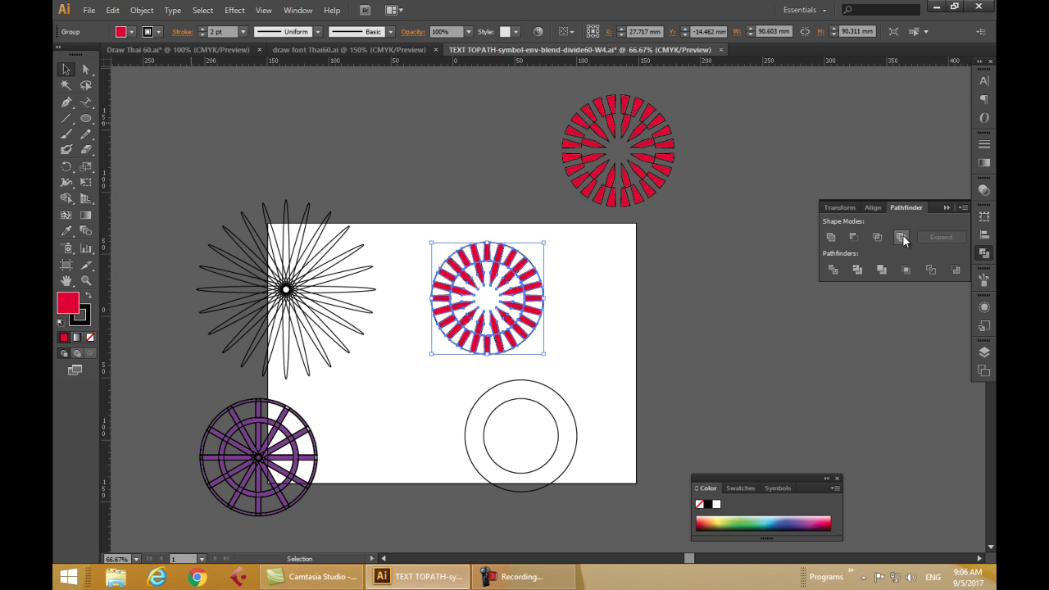
left_click(902, 237)
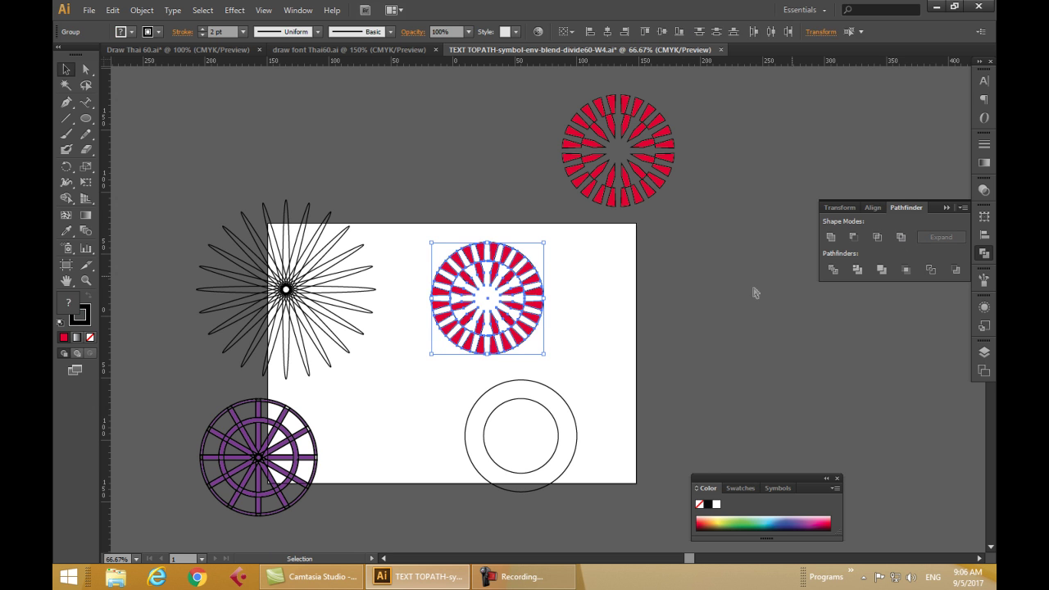
Swap the fill and stroke of the concentric circles lying over the red pattern so they are filled black.
left_click(550, 358)
left_click(489, 303)
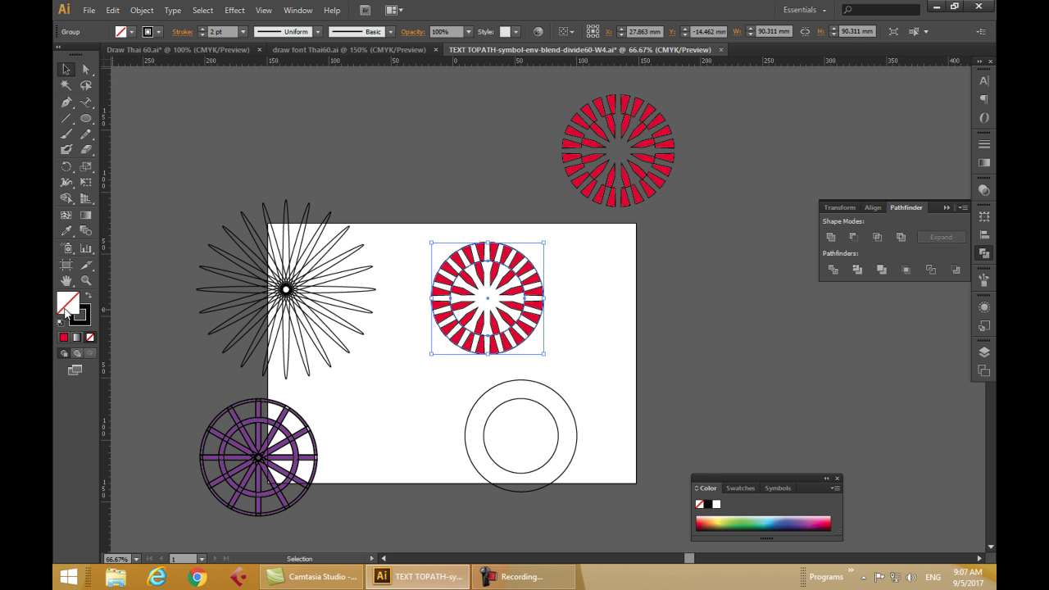
left_click(87, 297)
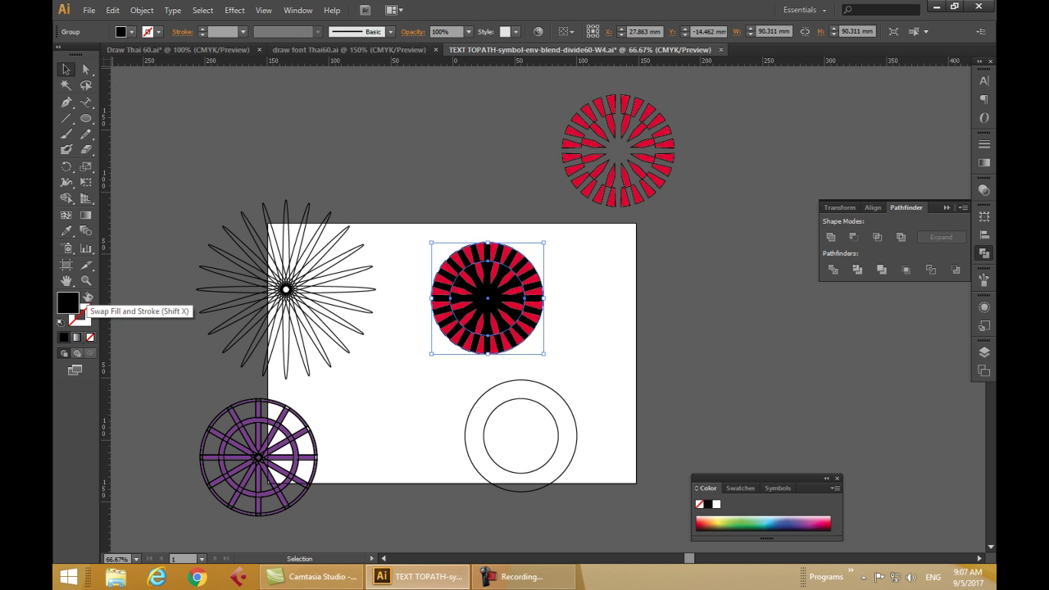
Try Pathfinder Exclude on the red pattern with its black-filled circles and move the result to about X 32 mm, Y -23.5 mm.
left_click_drag(410, 221, 564, 373)
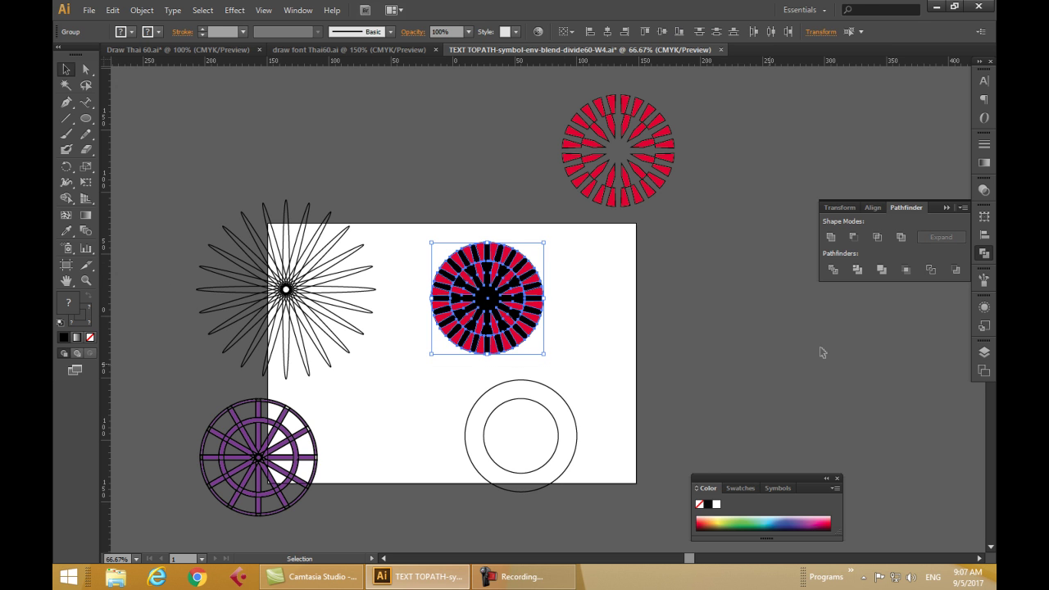
left_click(902, 243)
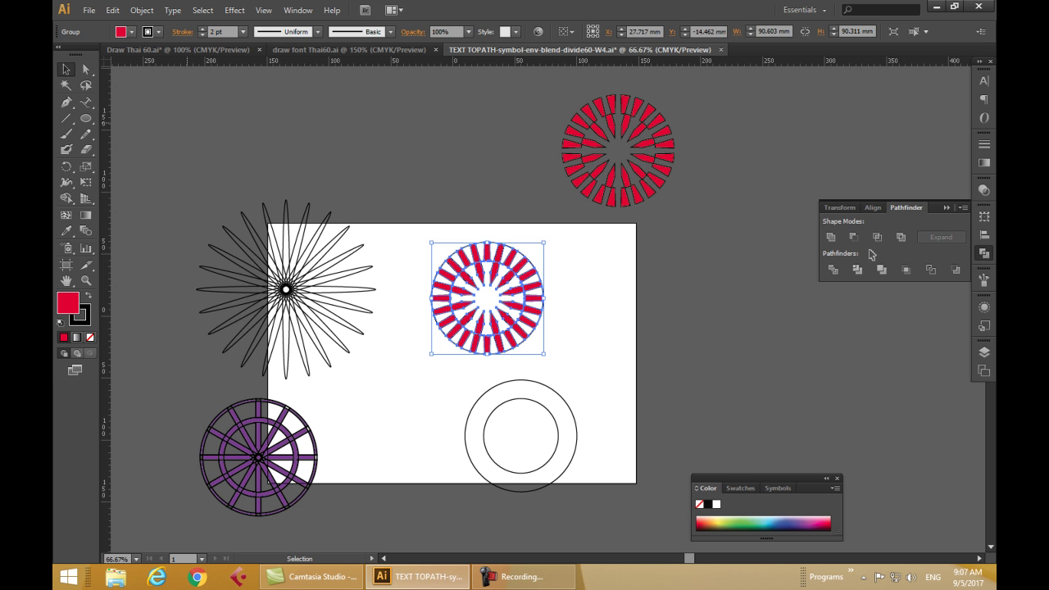
left_click(593, 371)
left_click_drag(533, 328, 631, 354)
key("ctrl+z")
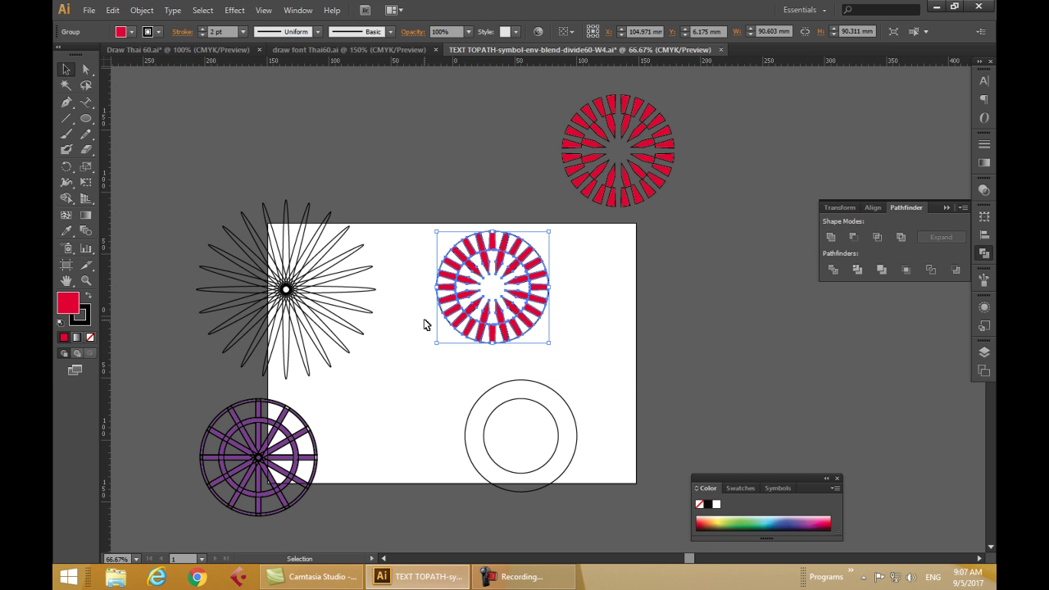
Ungroup the excluded pattern and select one of its pieces to check how it was split.
left_click(142, 9)
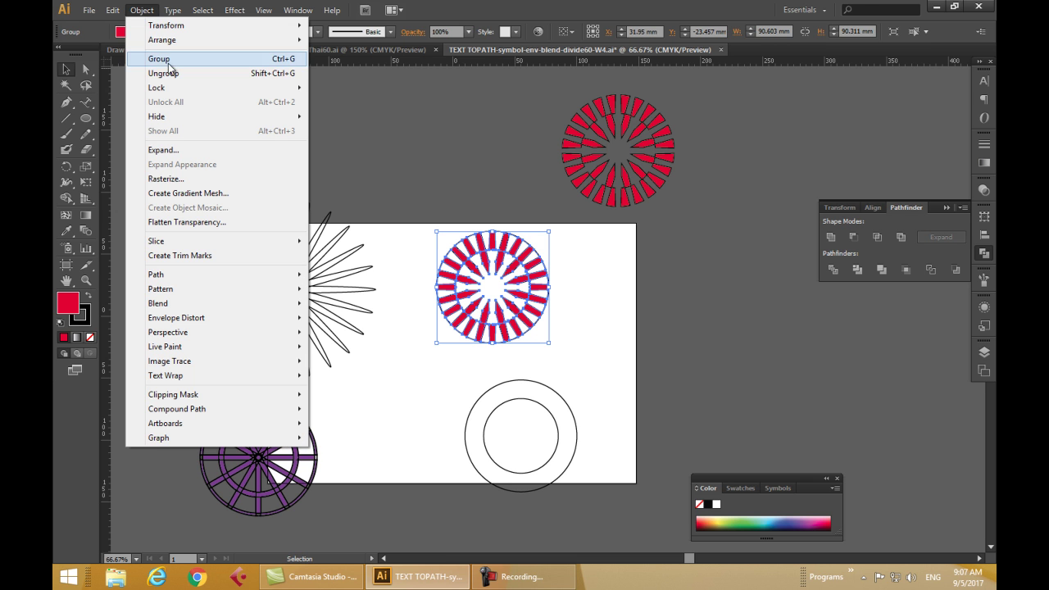
left_click(135, 74)
left_click(381, 397)
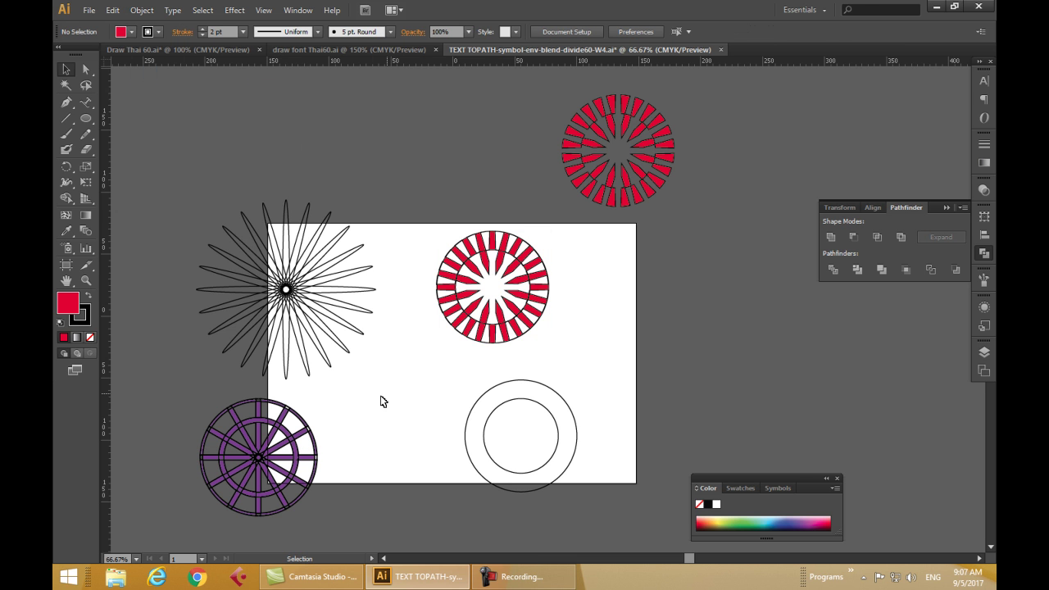
left_click(495, 329)
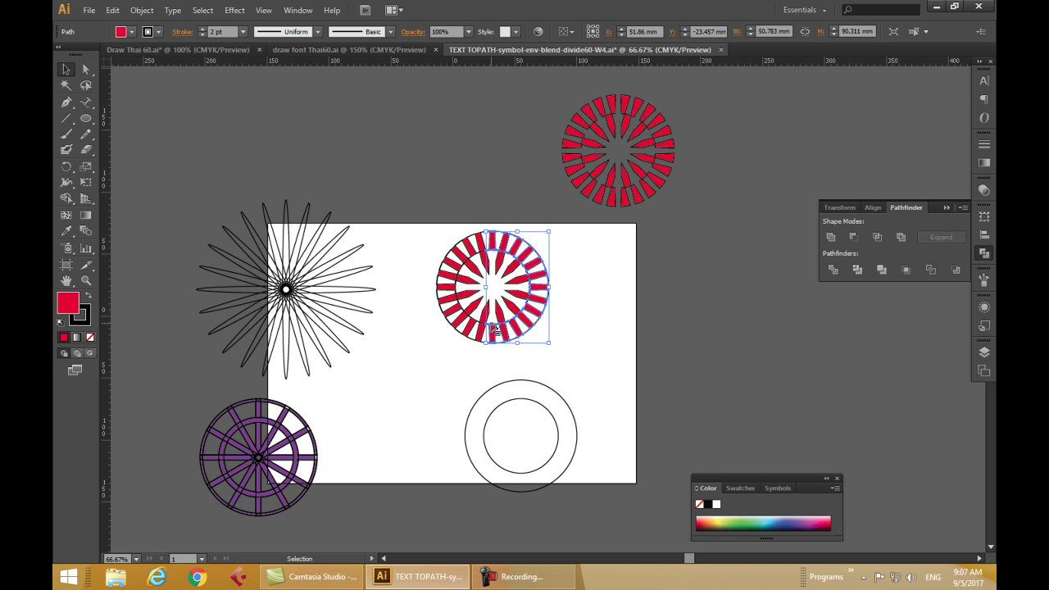
Undo back to the red pattern with the black-filled circles, before the Exclude operation.
key("ctrl+z")
key("ctrl+z")
key("ctrl+z")
key("ctrl+z")
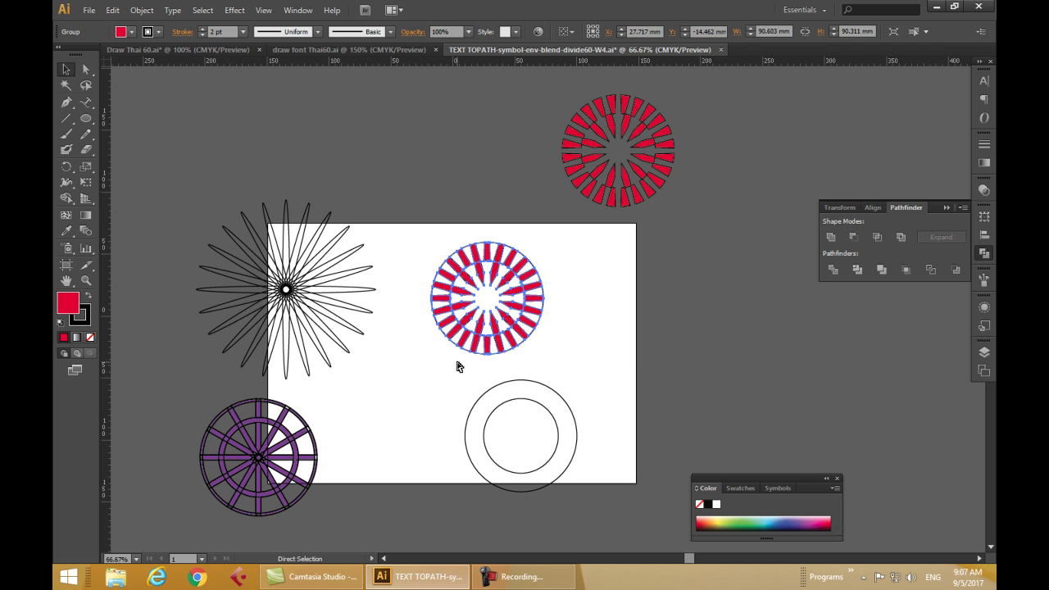
key("ctrl+z")
Divide the red pattern and black circles with Pathfinder Divide and ungroup the resulting pieces.
left_click(834, 267)
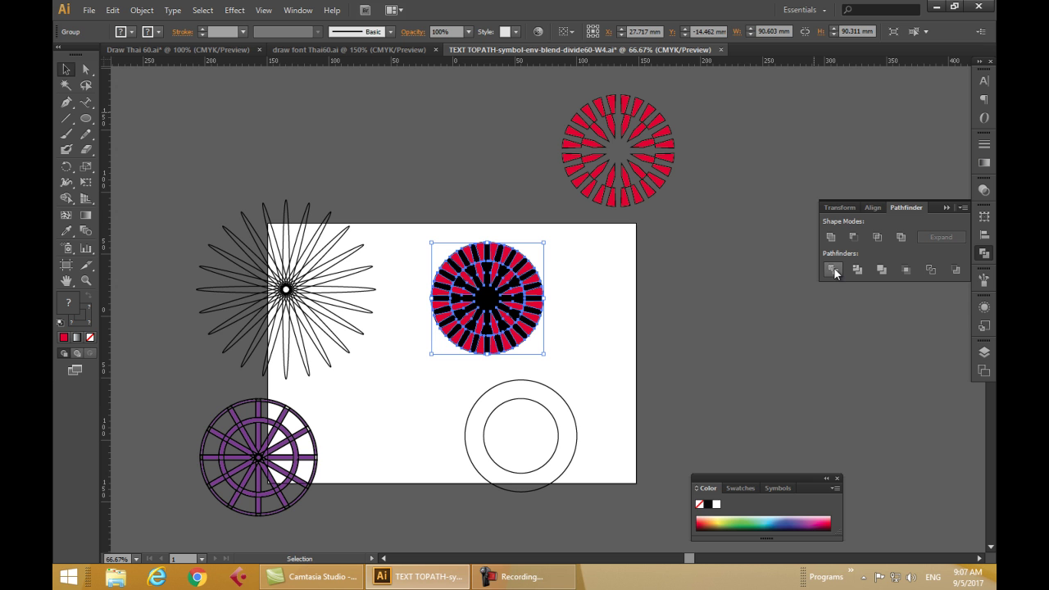
left_click(141, 9)
left_click(163, 73)
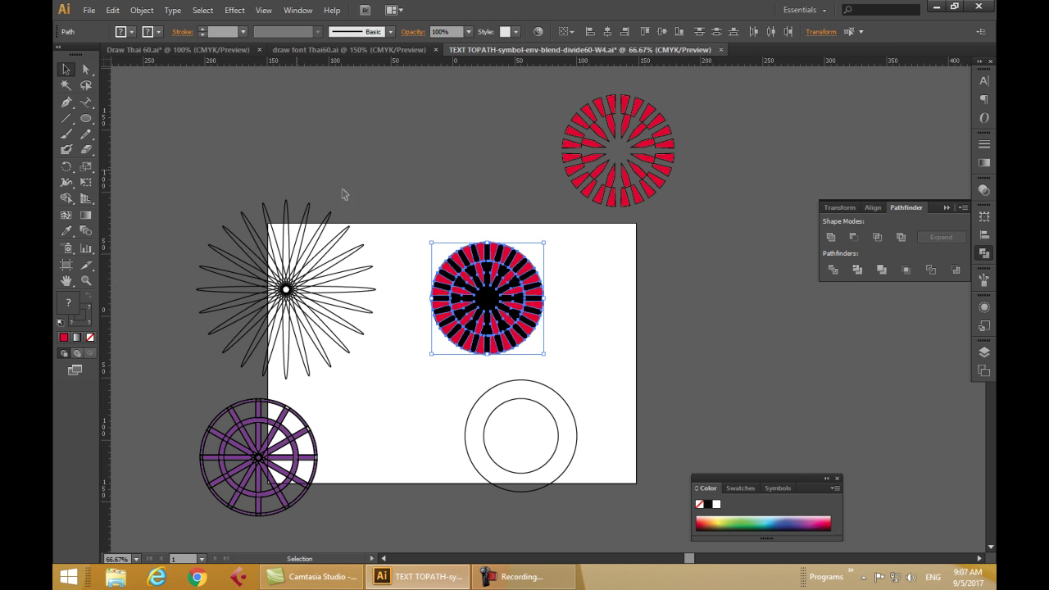
left_click(409, 293)
left_click(479, 274)
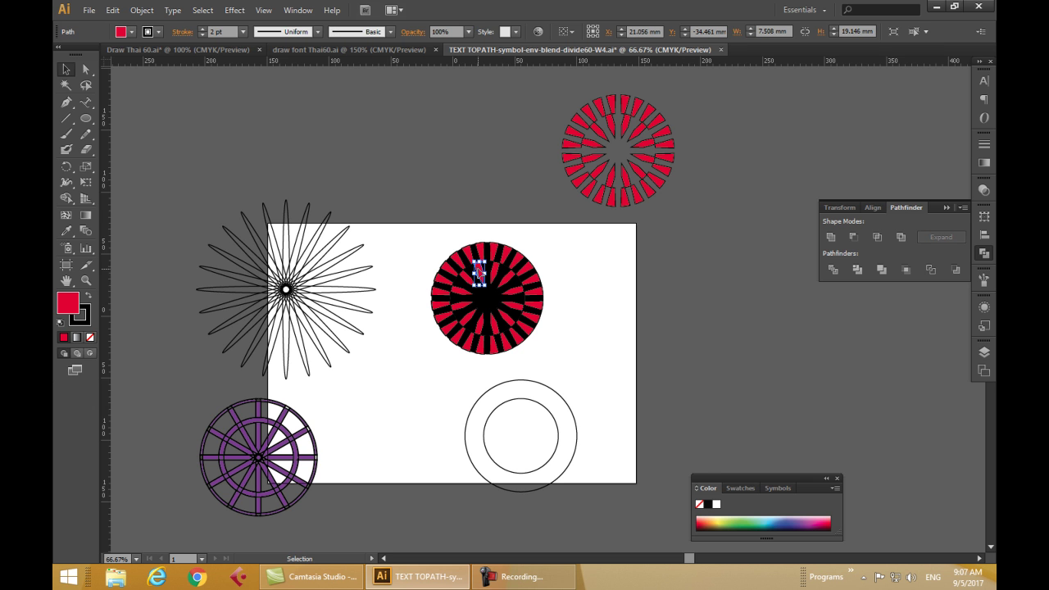
Select all pieces sharing the black fill colour and move them off the red wedges, to the right of the pattern.
left_click(484, 300)
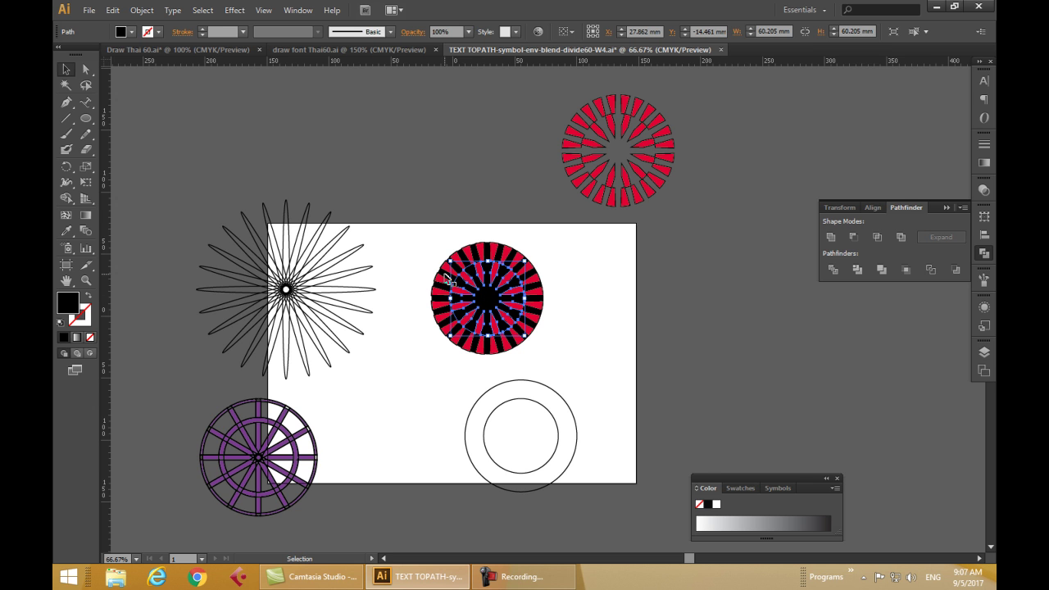
left_click(446, 278, "shift")
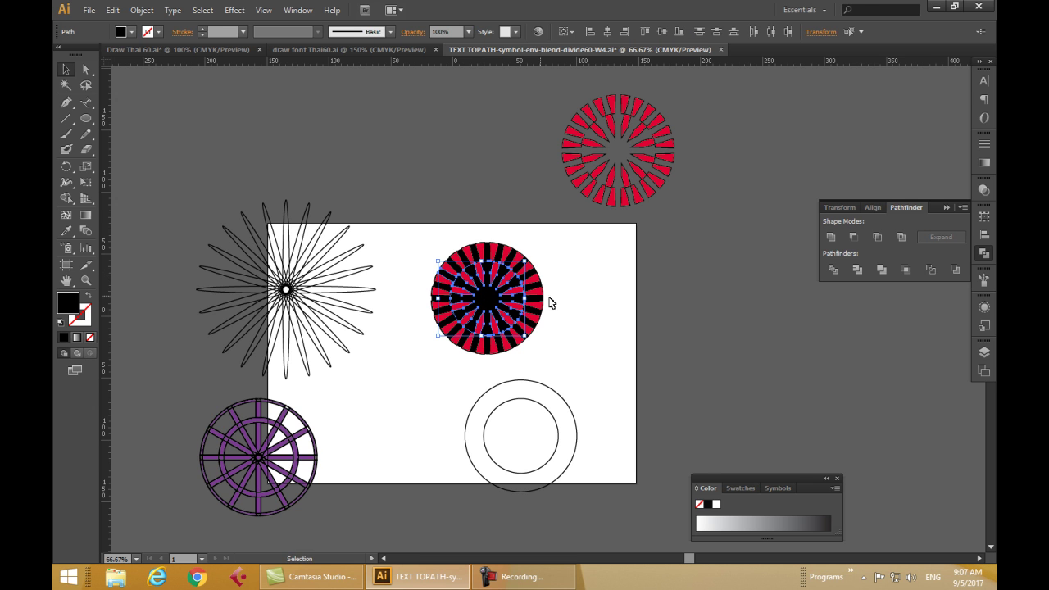
scroll(573, 317, "up", 3)
scroll(573, 317, "down", 2)
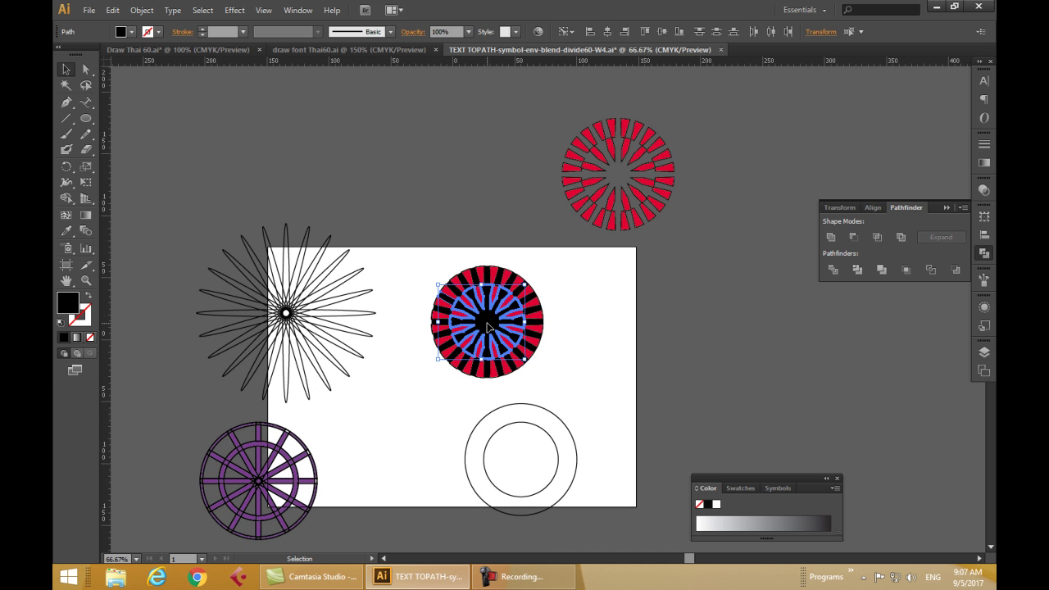
left_click(214, 14)
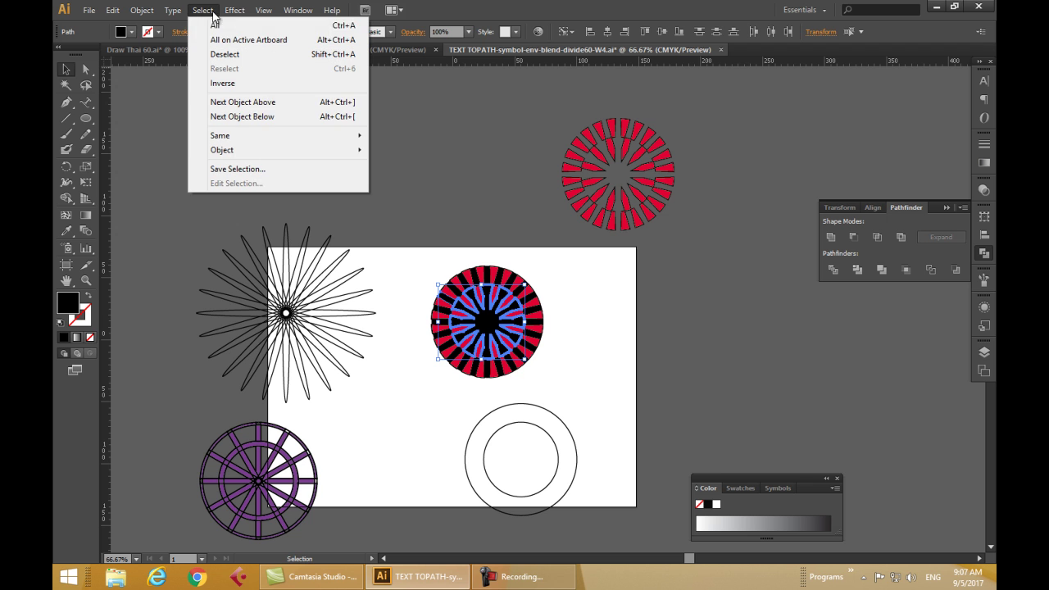
mouse_move(249, 156)
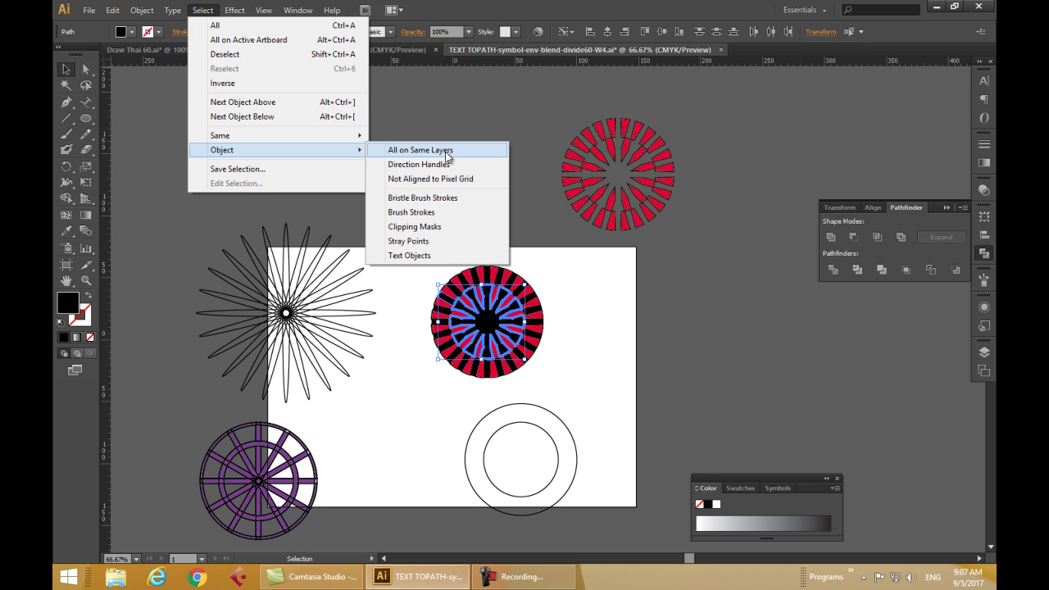
mouse_move(293, 133)
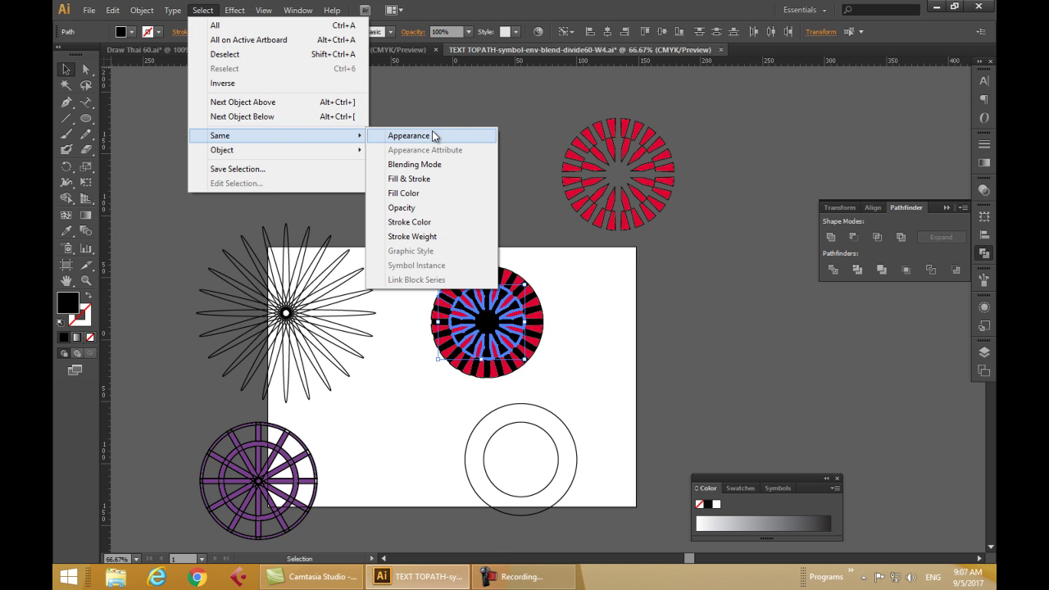
left_click(427, 194)
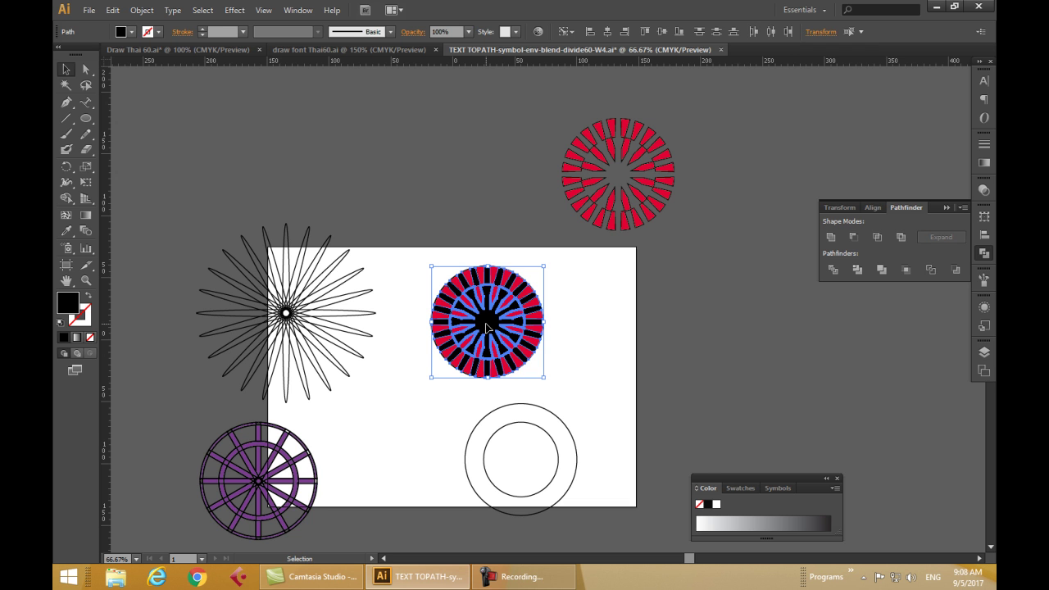
left_click(203, 10)
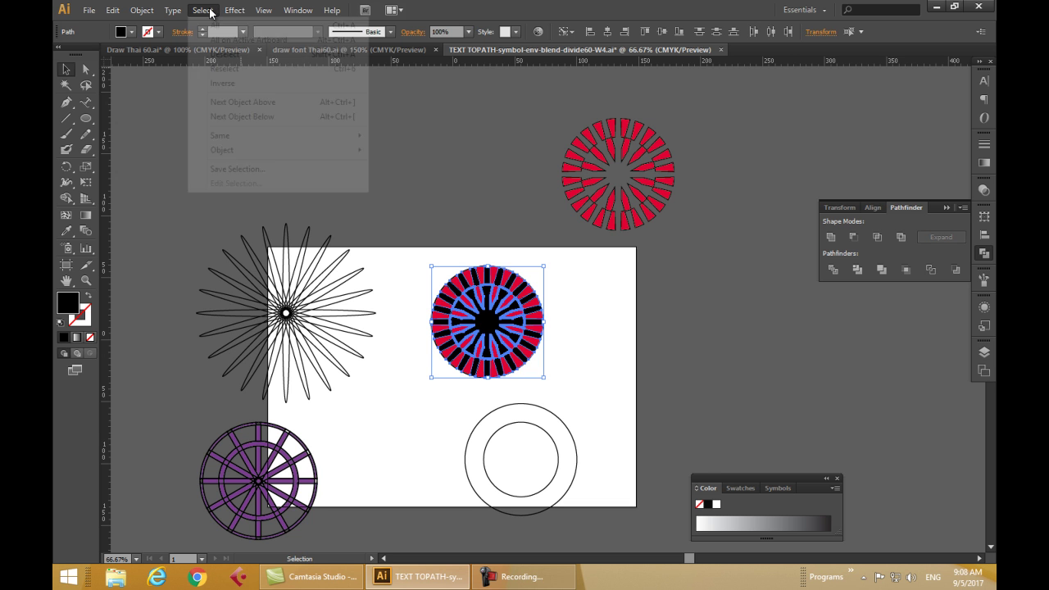
mouse_move(255, 139)
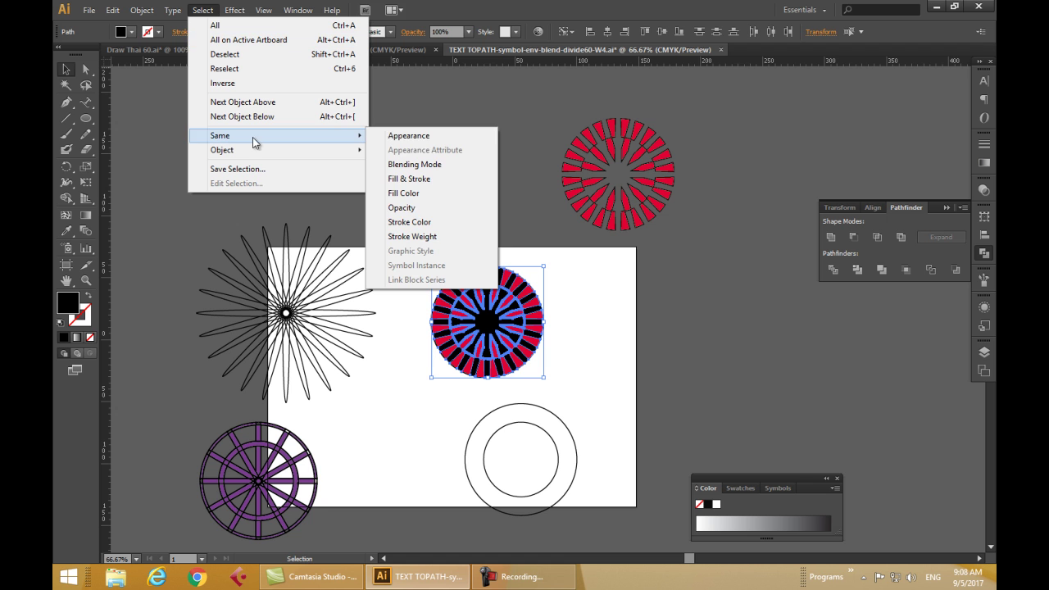
left_click(426, 195)
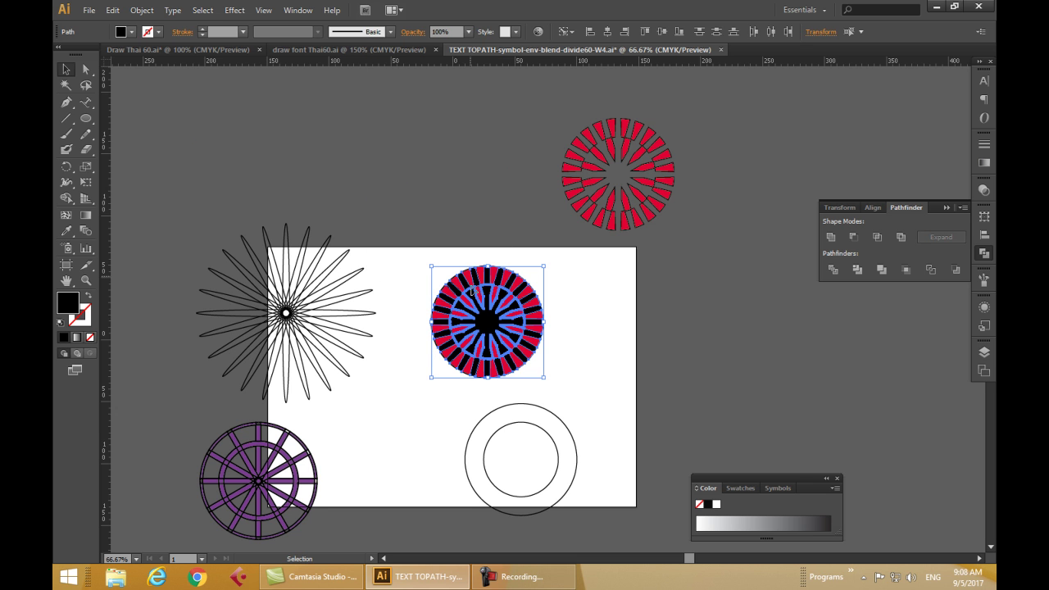
left_click_drag(488, 325, 603, 328)
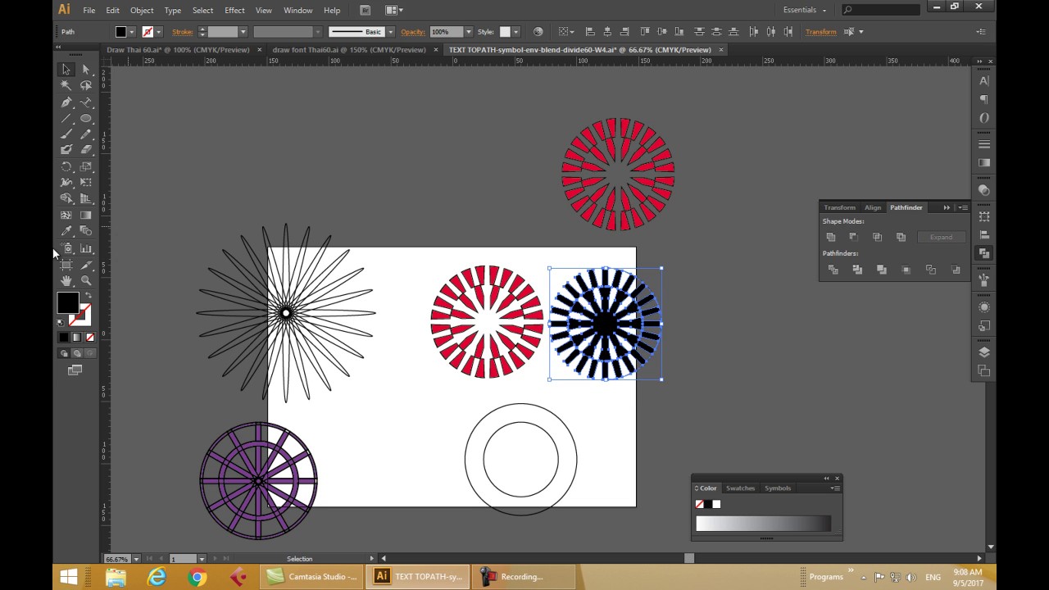
Choose blue #1A2BA8 as the fill colour for the separated black pieces.
double_click(69, 304)
left_click(528, 356)
left_click(479, 352)
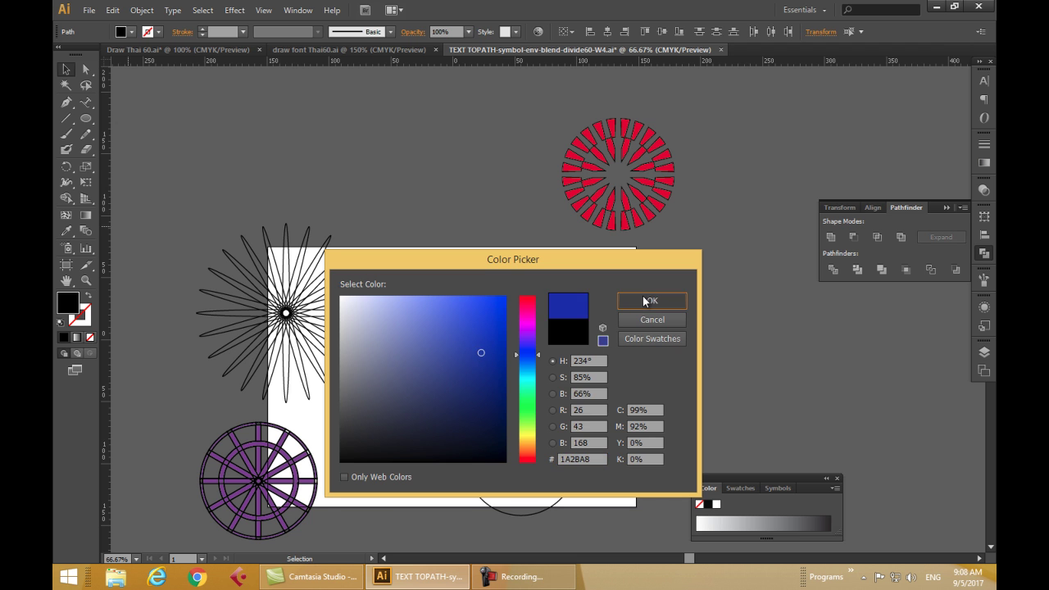
left_click(642, 296)
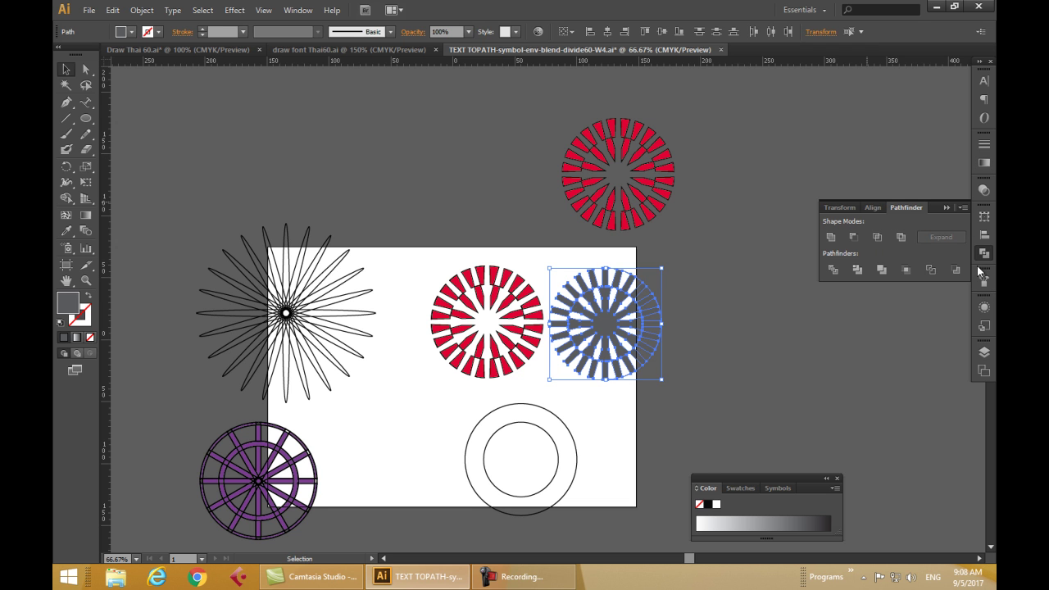
Redisplay the Color panel, switch it to RGB and fill the separated background pieces with blue #1B2CA8.
left_click(310, 11)
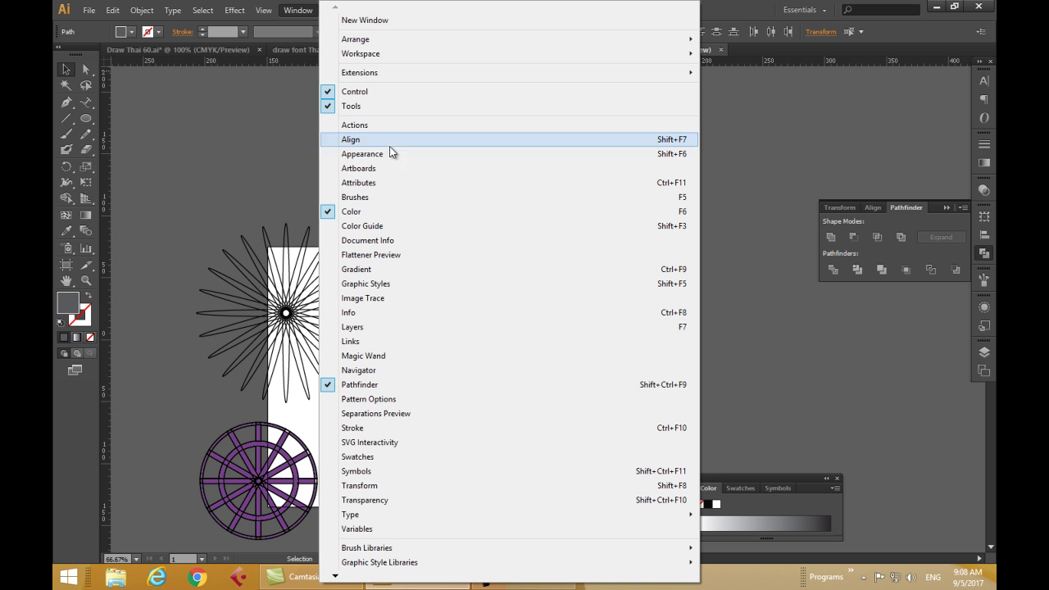
left_click(368, 214)
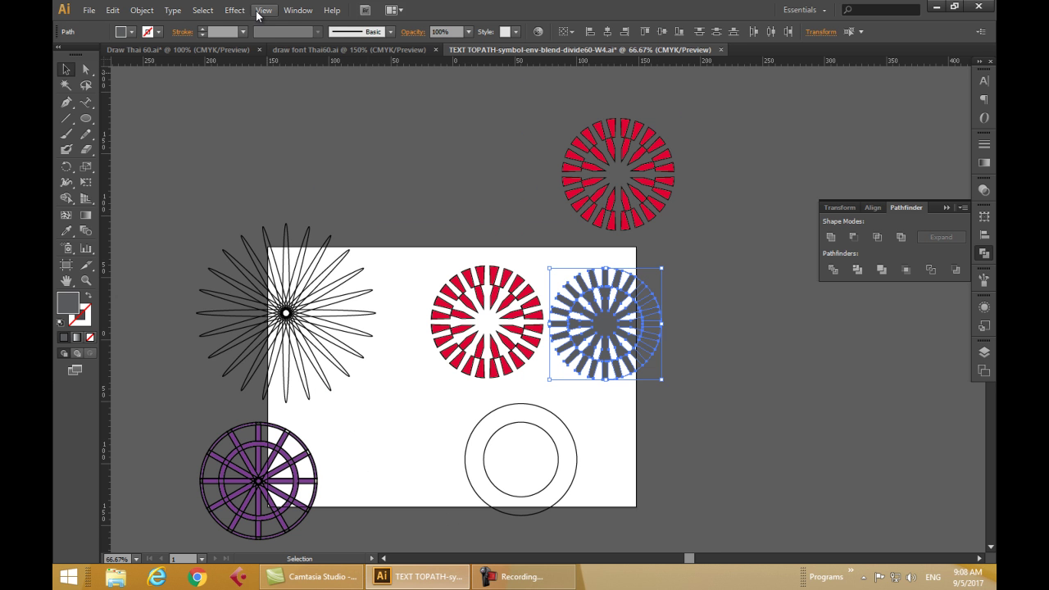
left_click(288, 12)
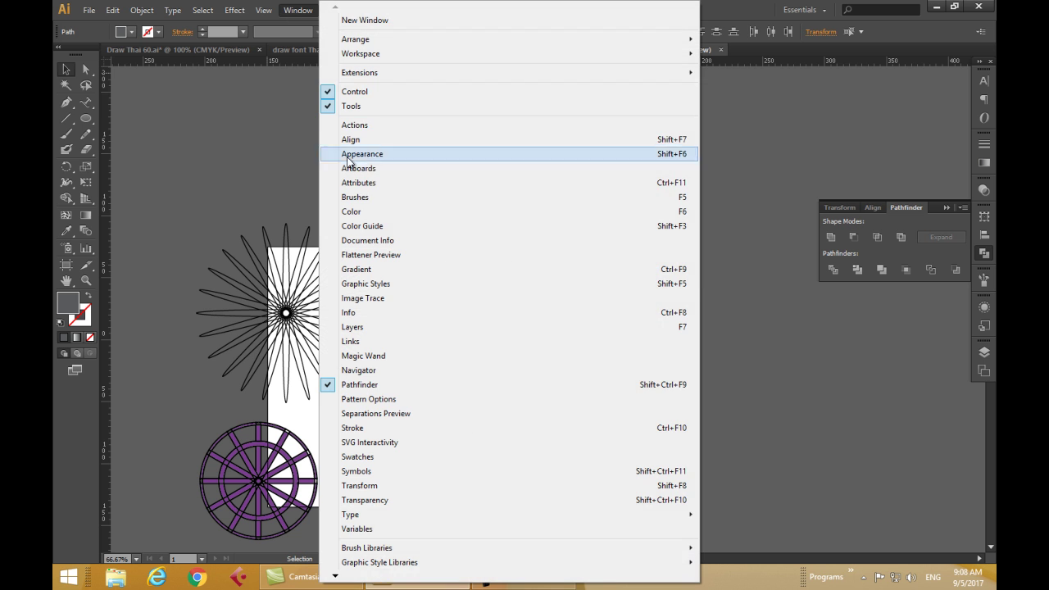
left_click(353, 212)
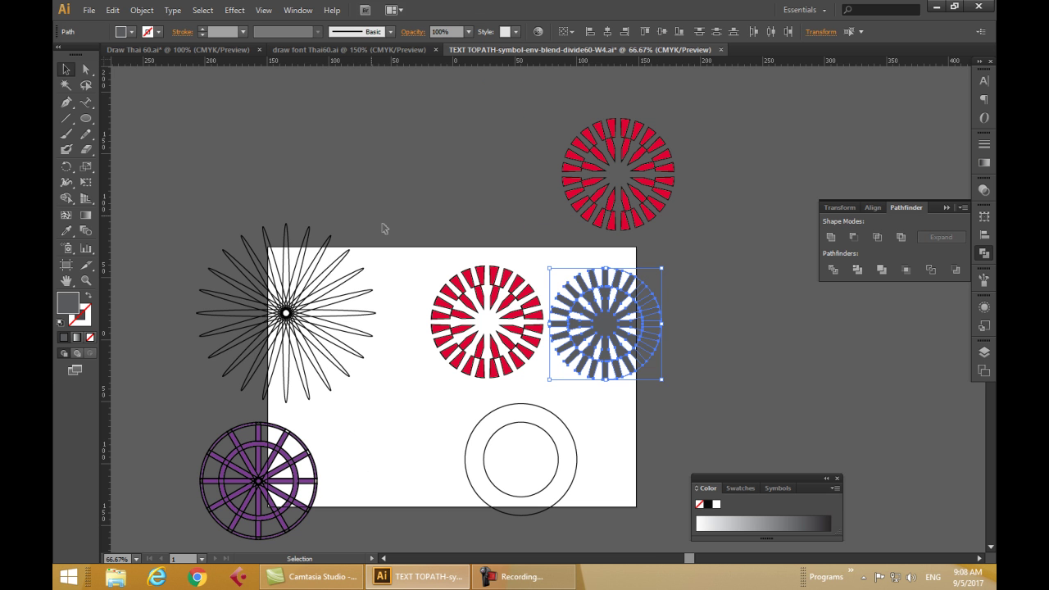
left_click(834, 488)
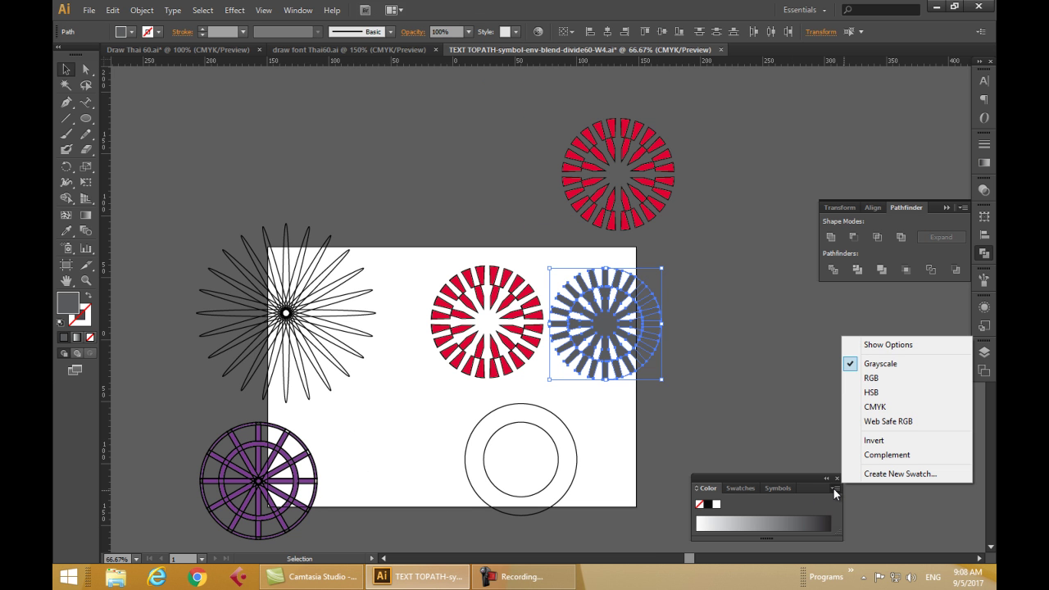
left_click(871, 378)
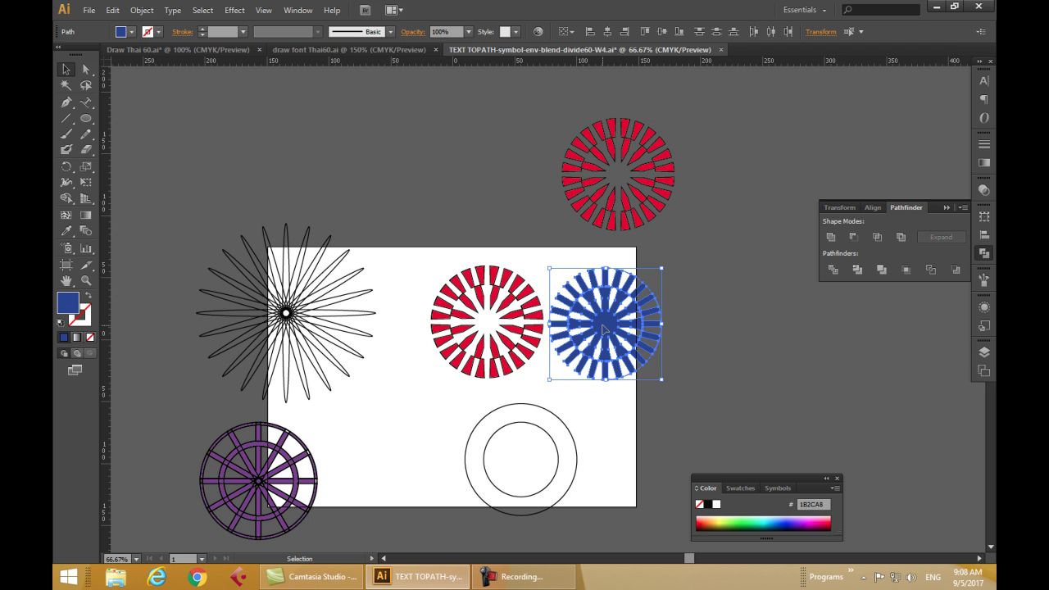
Group the blue pieces and move the group right, off the artboard and away from the red wedges.
left_click(141, 10)
left_click(168, 56)
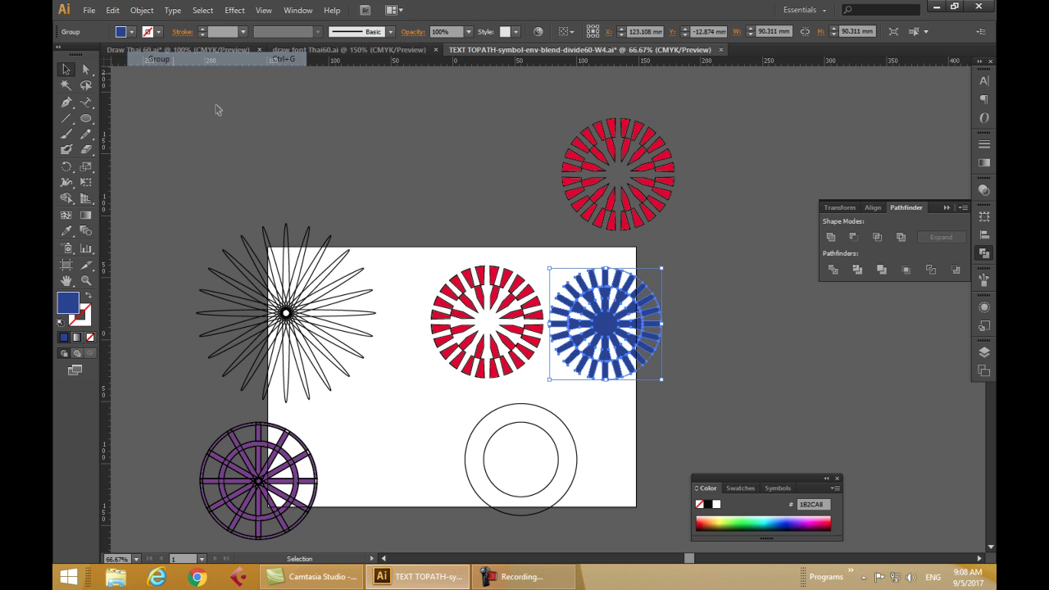
left_click(494, 327)
left_click_drag(494, 329, 515, 329)
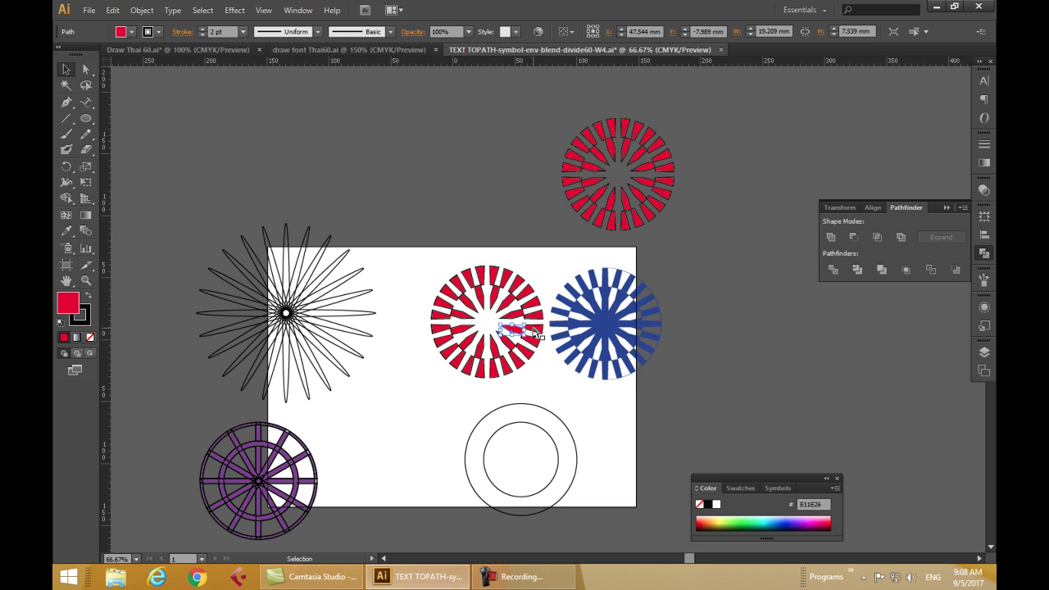
left_click_drag(603, 325, 689, 322)
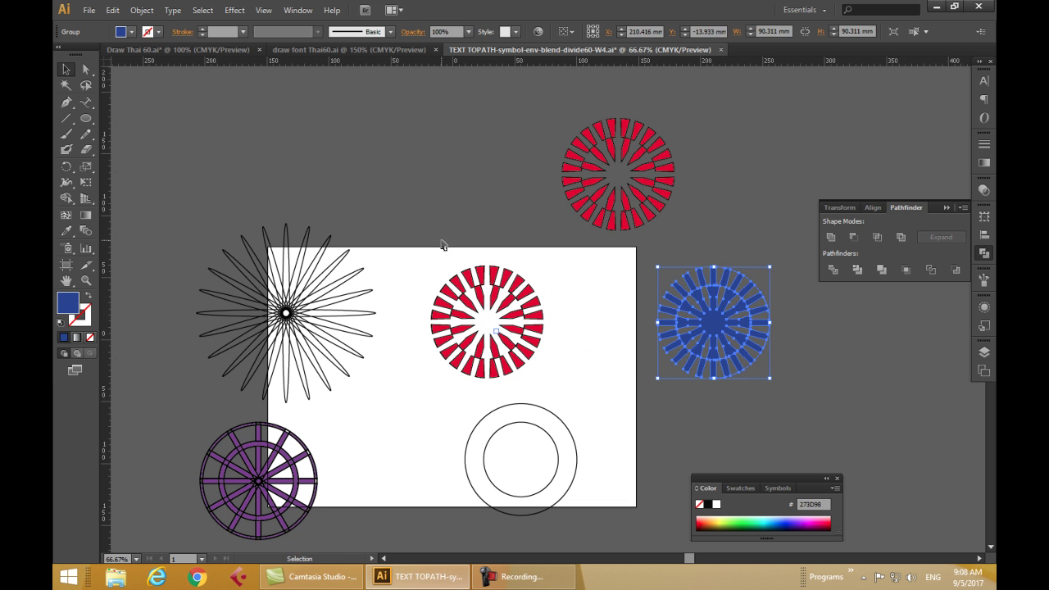
Group the red wedges on the artboard, move them up and left, and bring the blue group back beside them.
left_click_drag(410, 239, 564, 388)
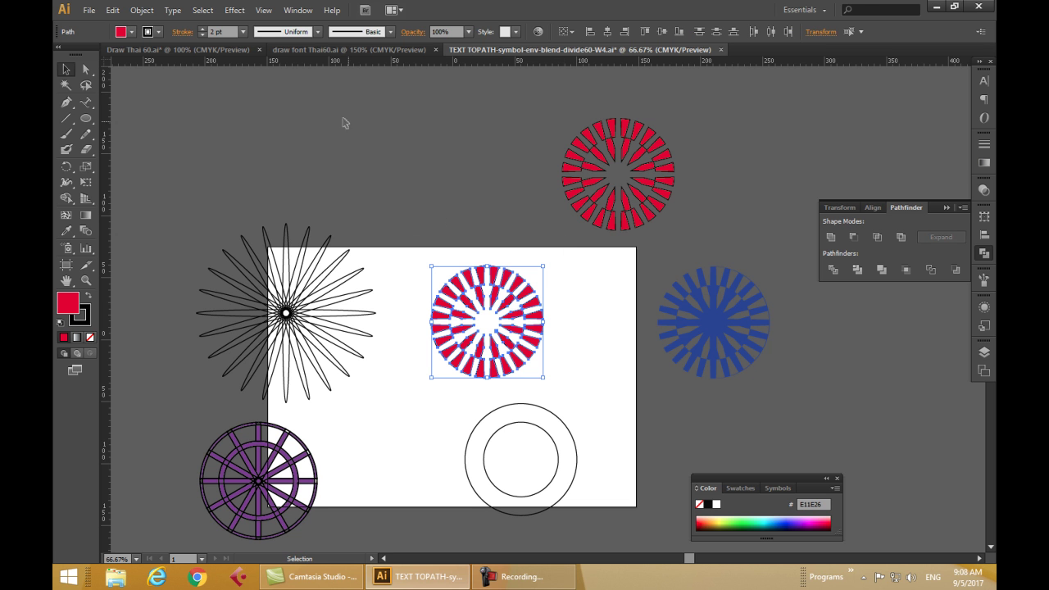
left_click(142, 10)
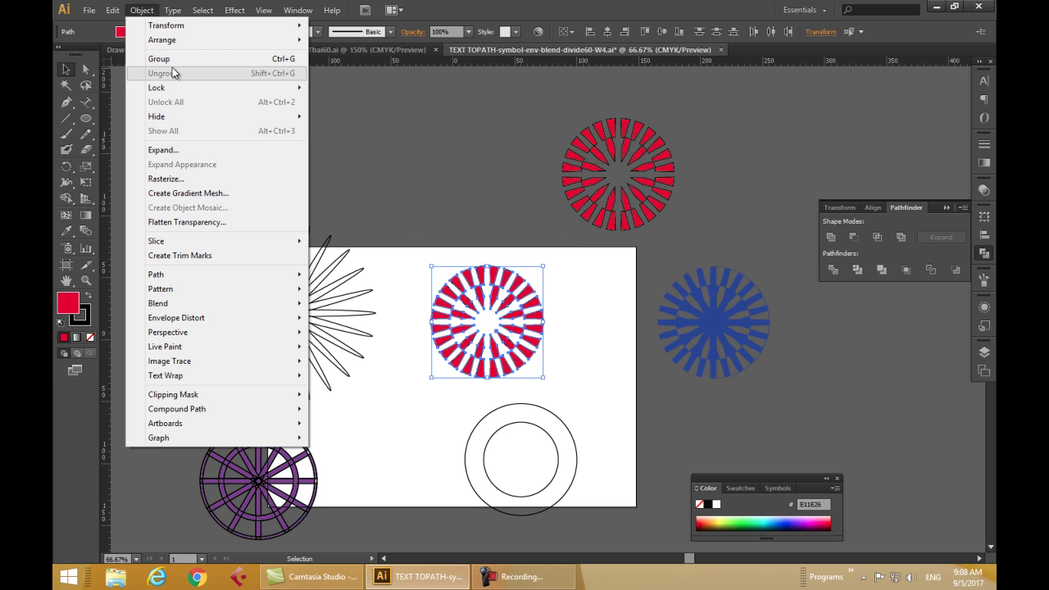
left_click(159, 58)
left_click_drag(514, 331, 558, 326)
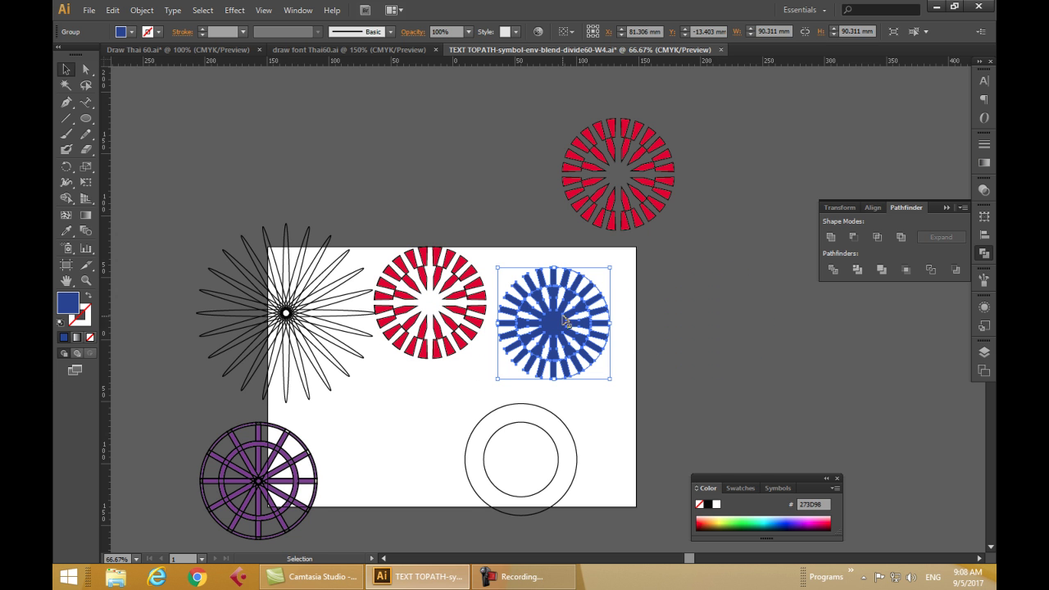
Ungroup the blue pattern into its separate pieces.
scroll(574, 324, "up", 2)
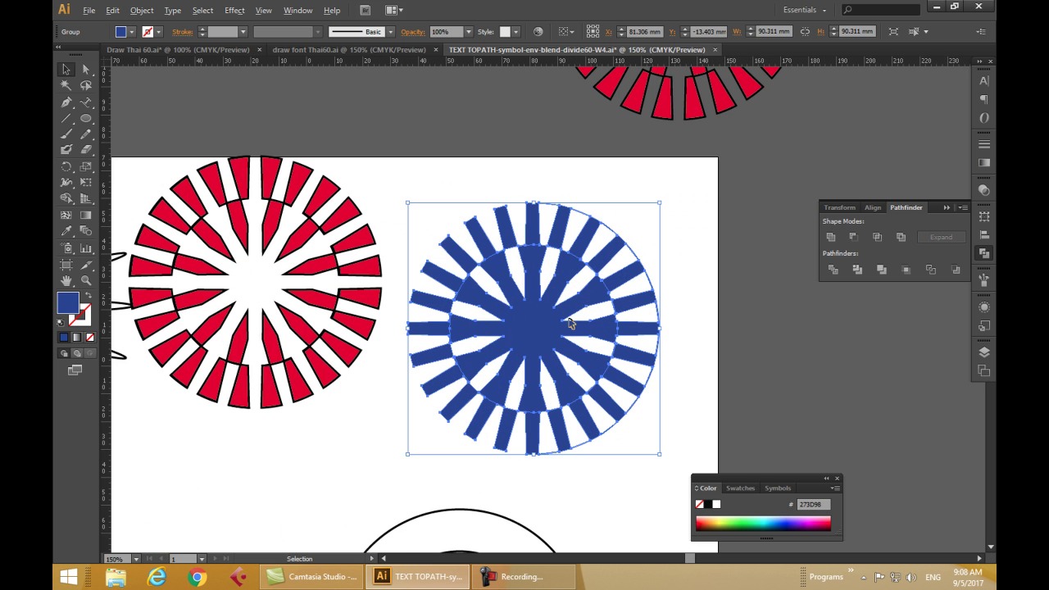
left_click(688, 259)
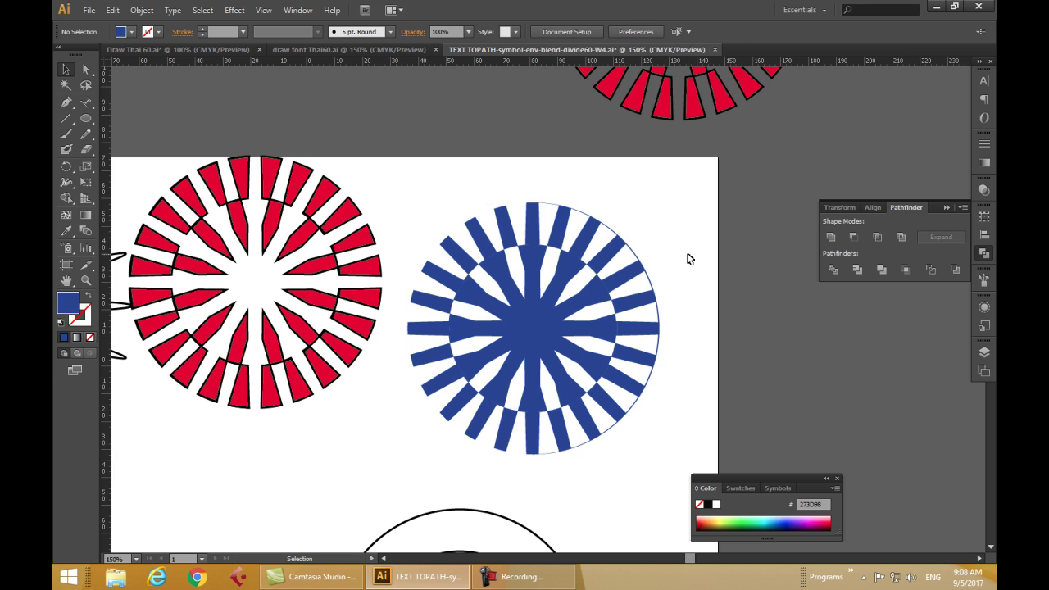
left_click(578, 216)
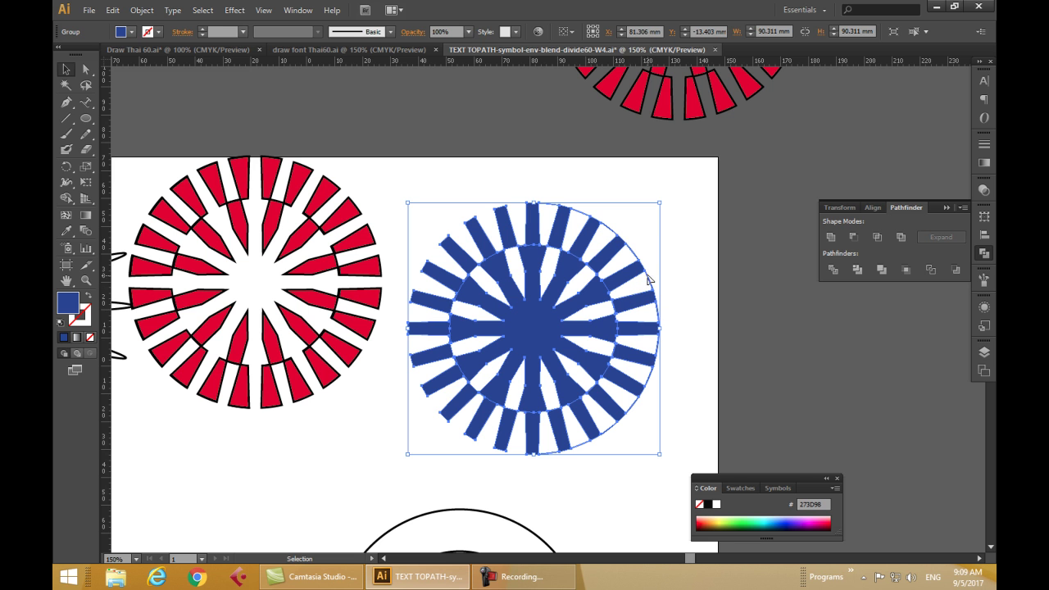
left_click(142, 10)
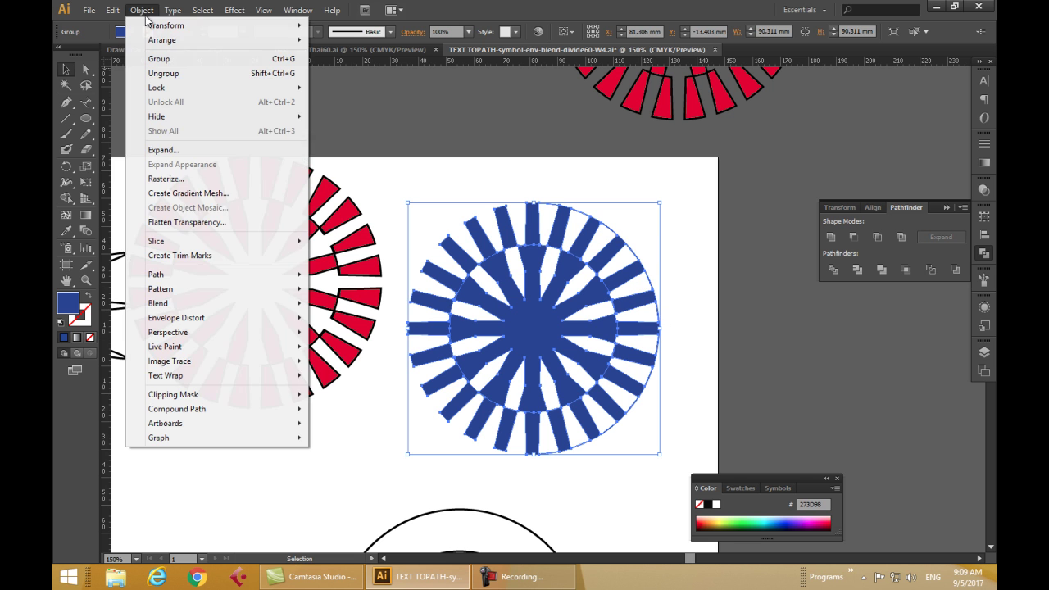
left_click(170, 73)
Try to delete the blue piece forming the outer spokes and thin arc on the pattern's right half, and undo it.
left_click(696, 223)
left_click_drag(646, 239, 633, 255)
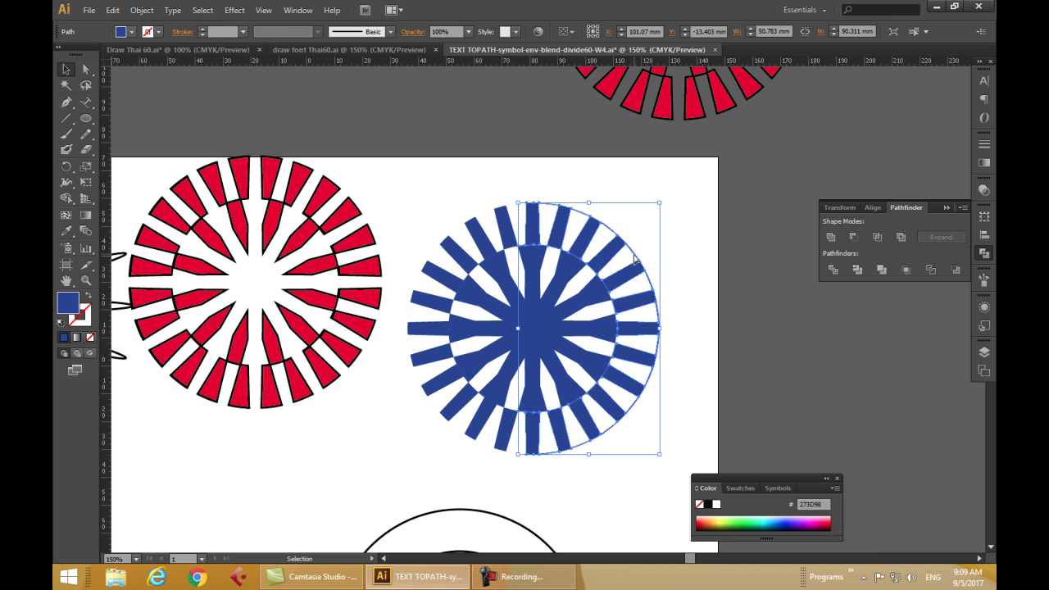
key("Delete")
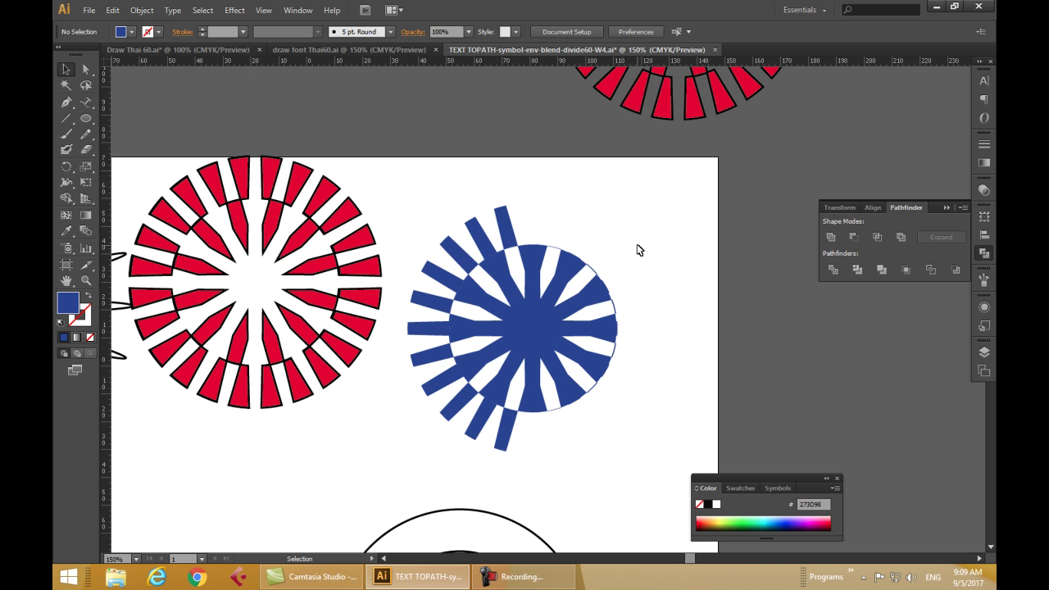
key("ctrl+z")
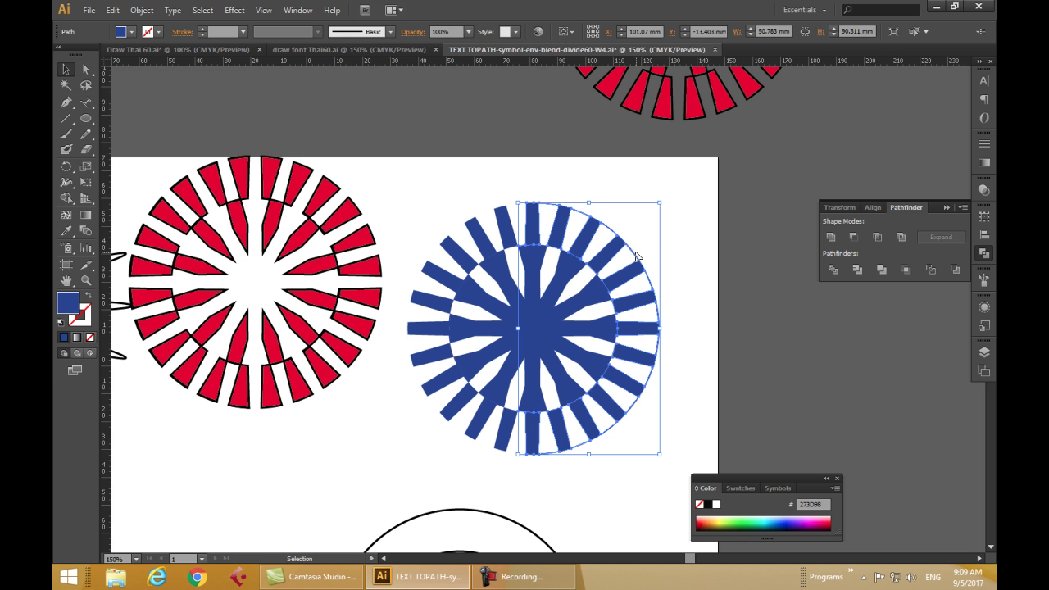
left_click(142, 10)
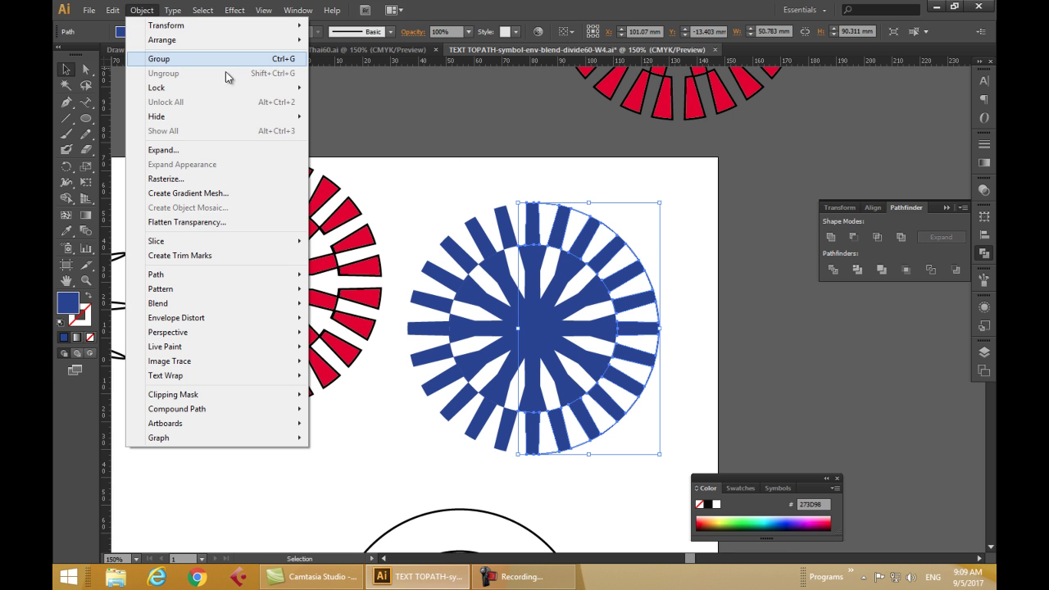
left_click(564, 201)
left_click(555, 209)
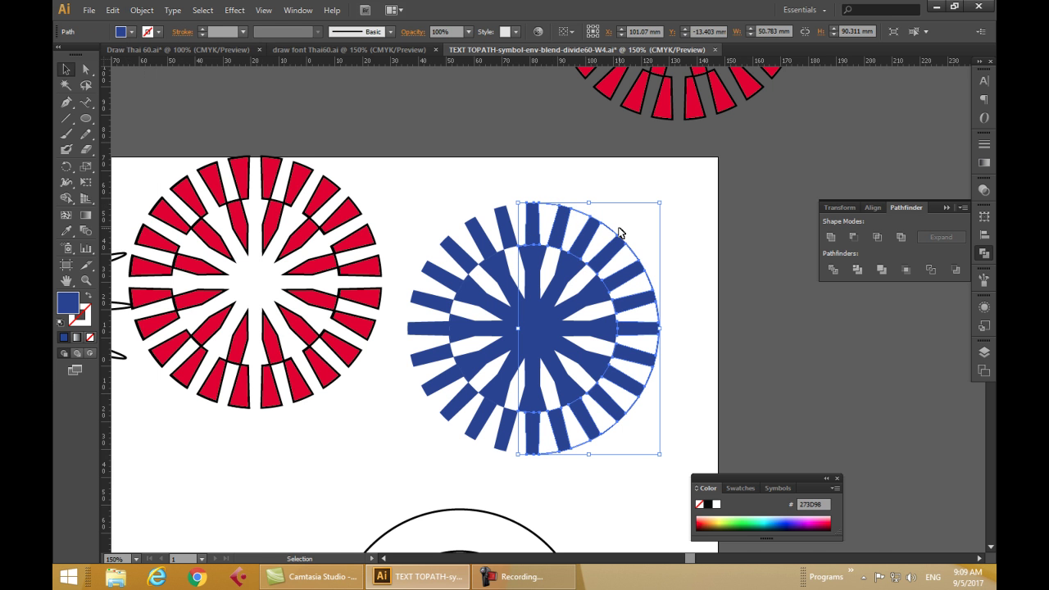
scroll(619, 234, "up", 4)
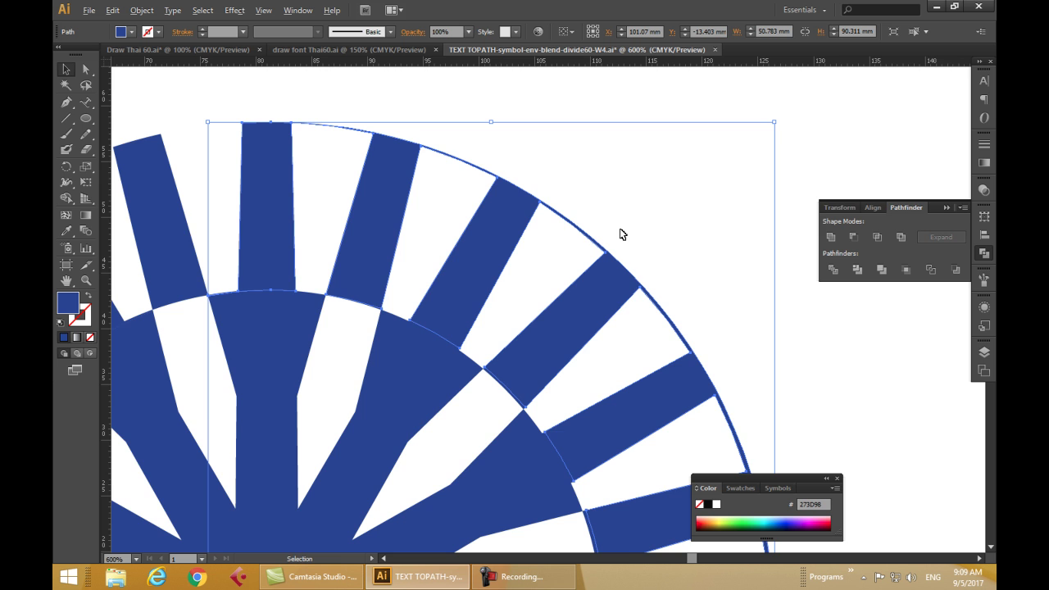
scroll(620, 234, "down", 3)
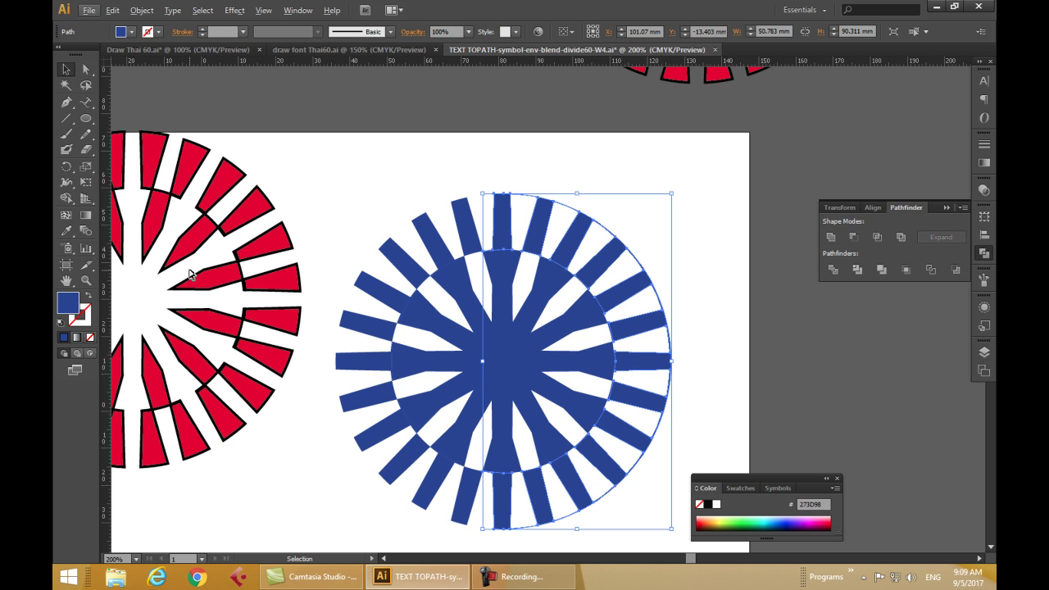
Erase segments of the thin outer arc linking the spokes on the blue pattern's right half with the Eraser tool.
left_click(88, 150)
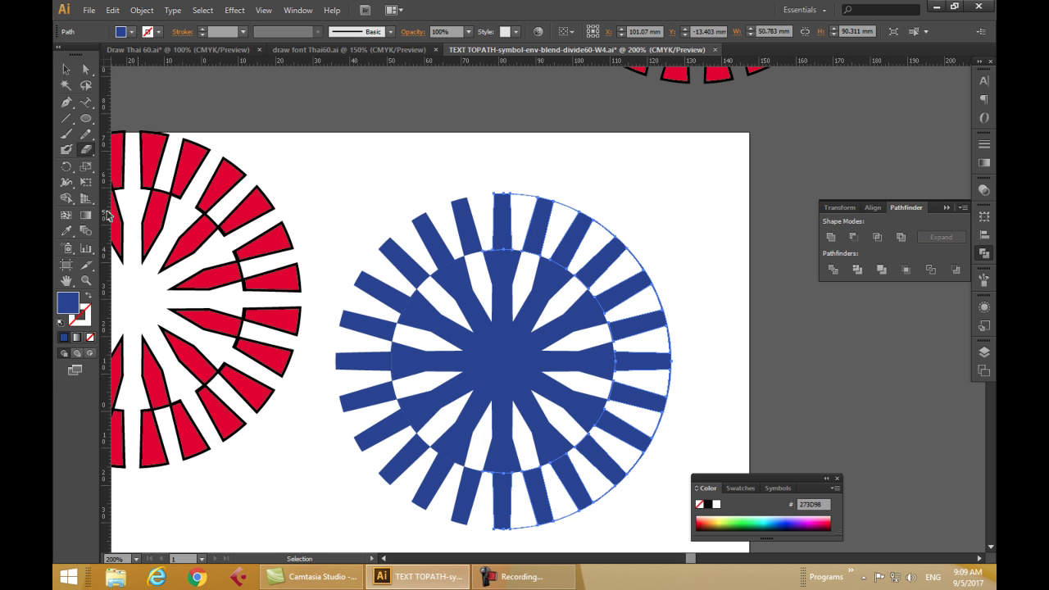
mouse_move(87, 150)
left_mouse_down()
mouse_move(145, 172)
mouse_move(150, 153)
left_mouse_up()
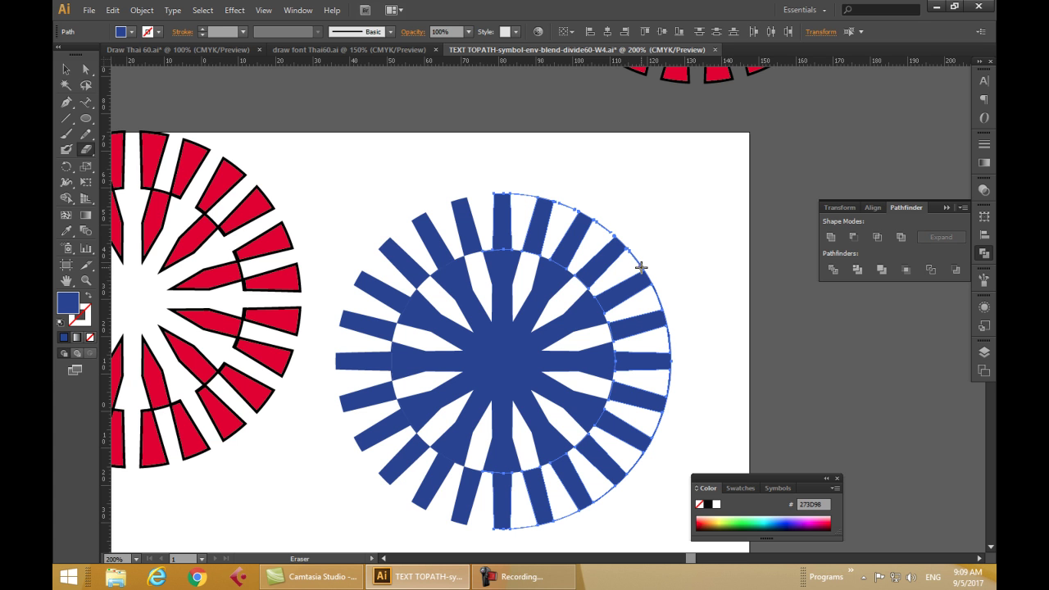
double_click(92, 149)
left_click_drag(478, 171, 484, 172)
left_click(667, 200)
left_click_drag(664, 297, 672, 342)
left_click_drag(673, 379, 669, 383)
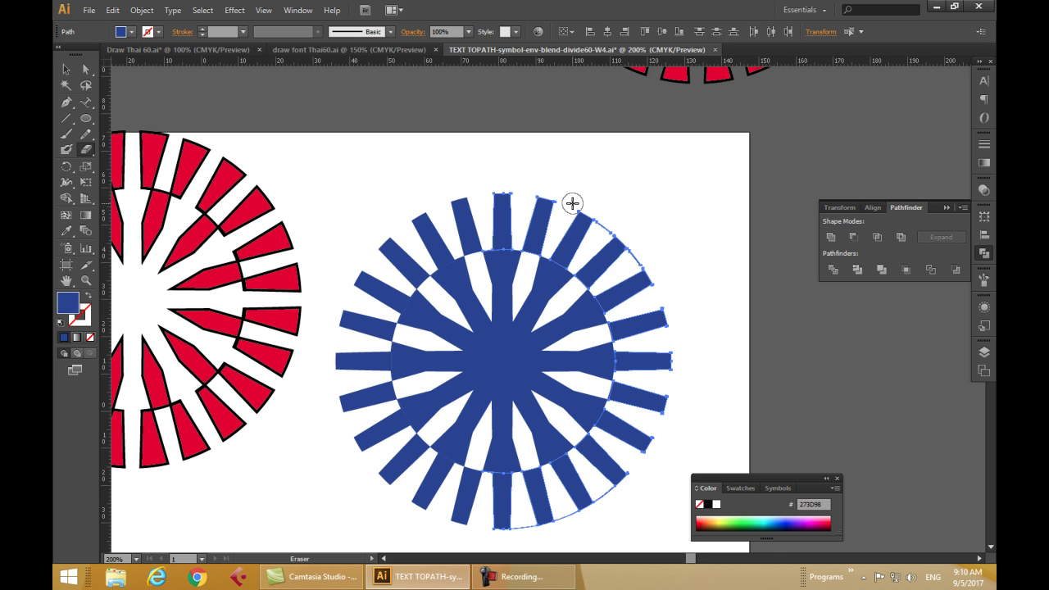
scroll(515, 335, "down", 4, "alt")
scroll(516, 335, "down", 1, "alt")
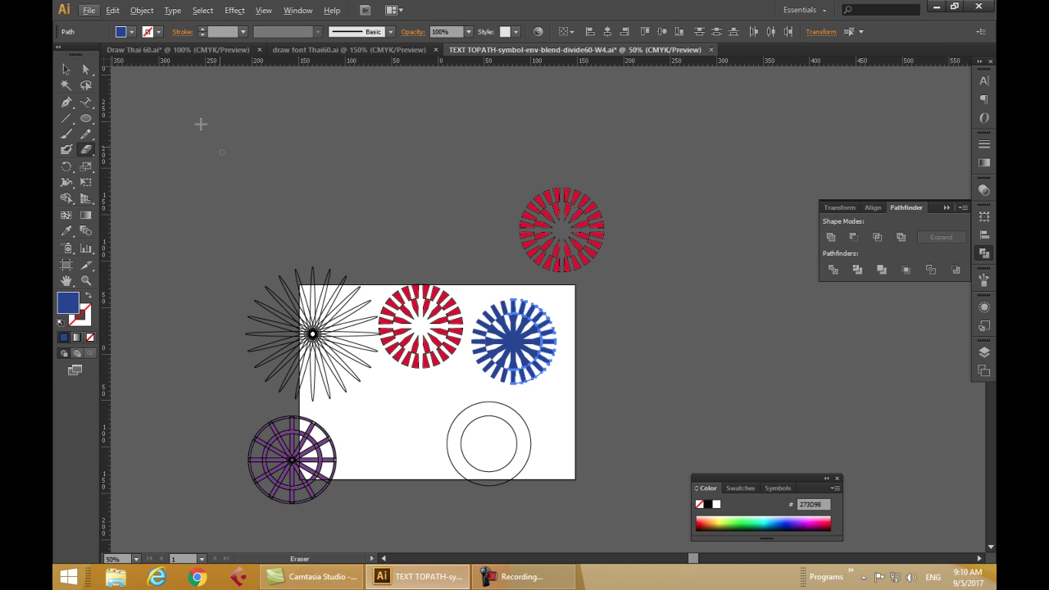
left_click(66, 69)
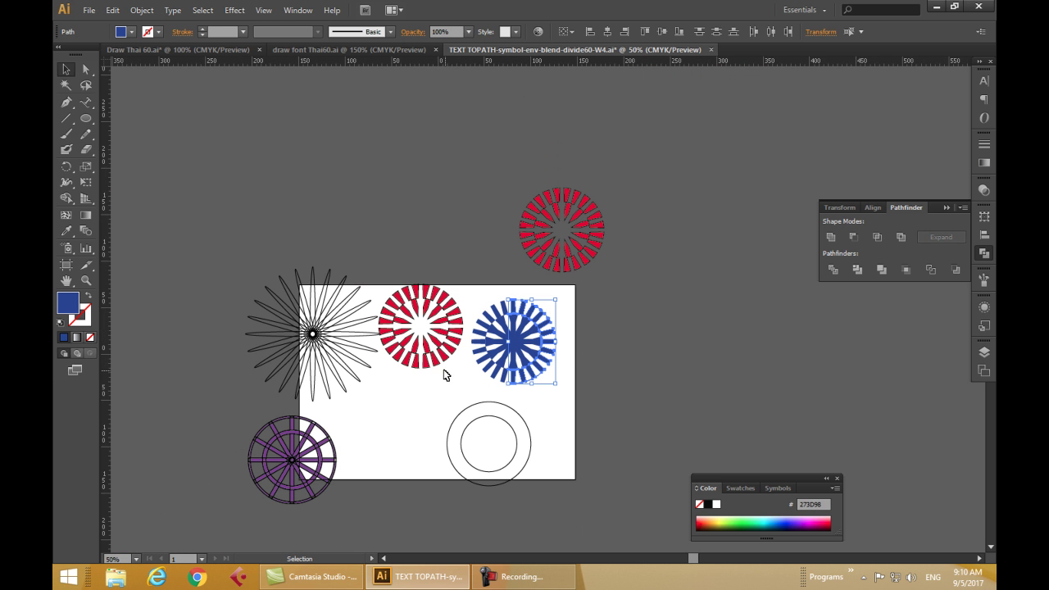
Try to apply Pathfinder Exclude with nothing selected.
left_click(423, 392)
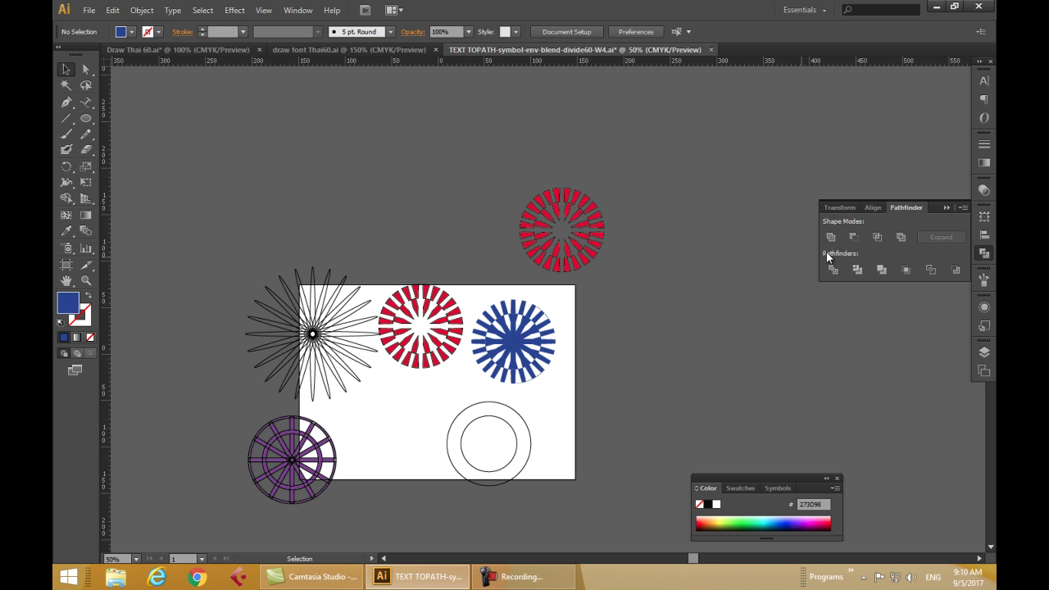
left_click(901, 237)
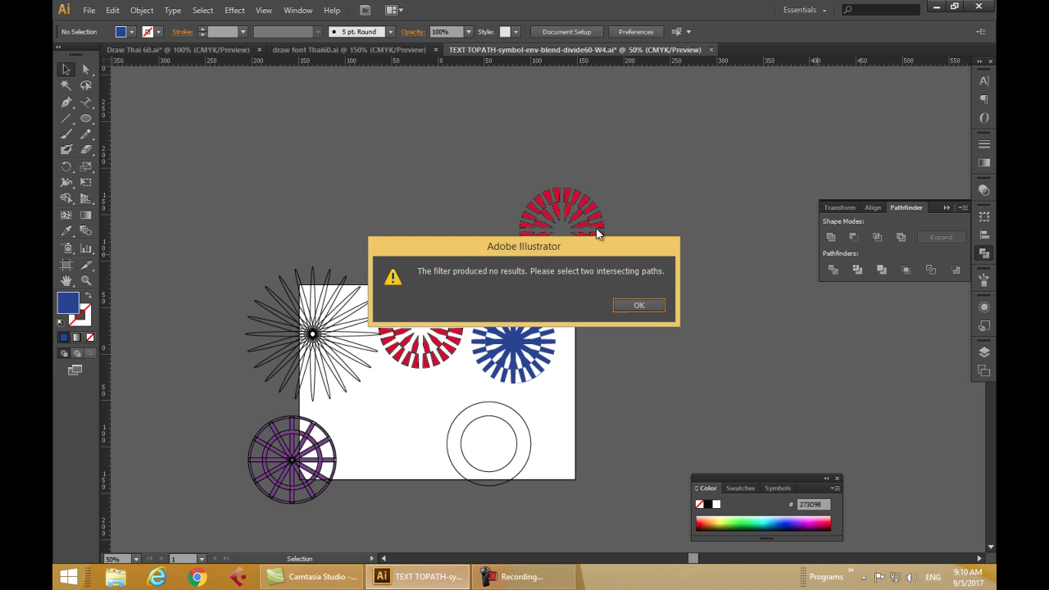
left_click(647, 306)
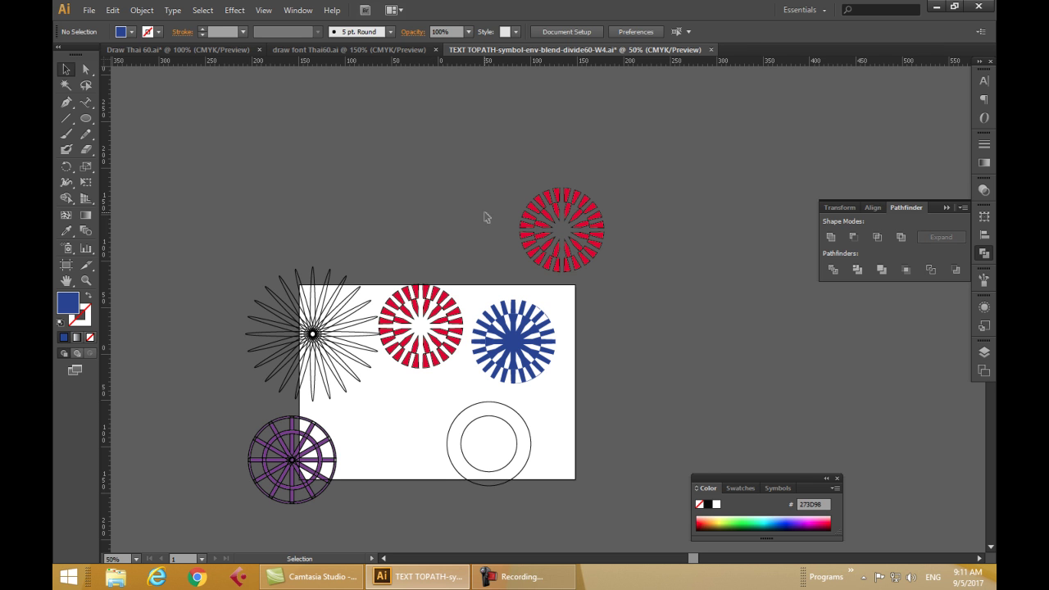
Move the red circular pattern above the artboard down into the artboard's lower half, overlapping the edge of the outlined circles.
left_click(555, 220)
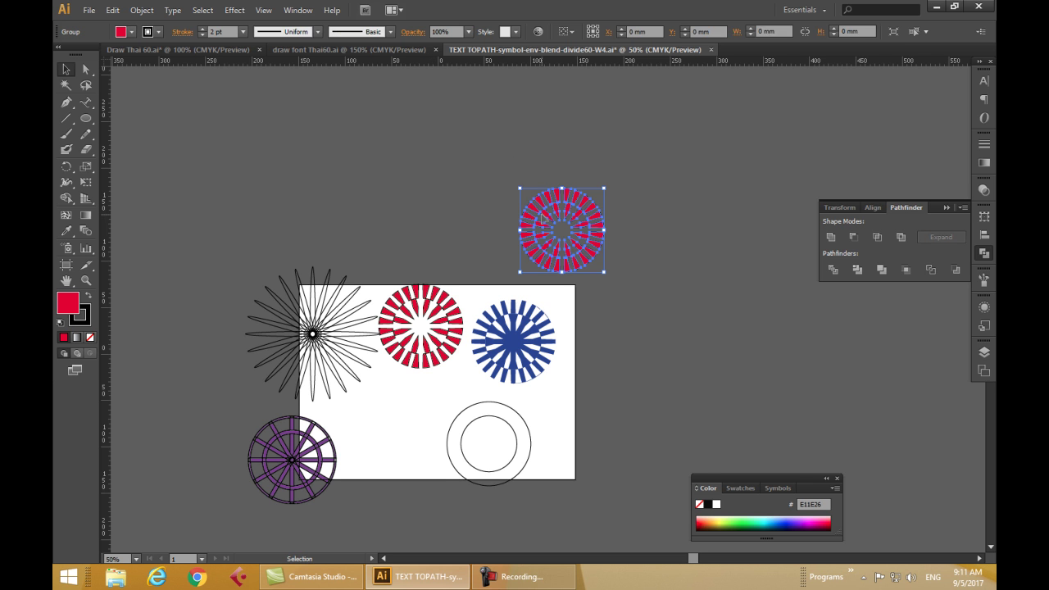
left_click_drag(578, 246, 424, 440)
Swap the ellipse starburst's fill and stroke to a black fill, apply Pathfinder Exclude and shift it slightly down and right.
left_click(321, 351)
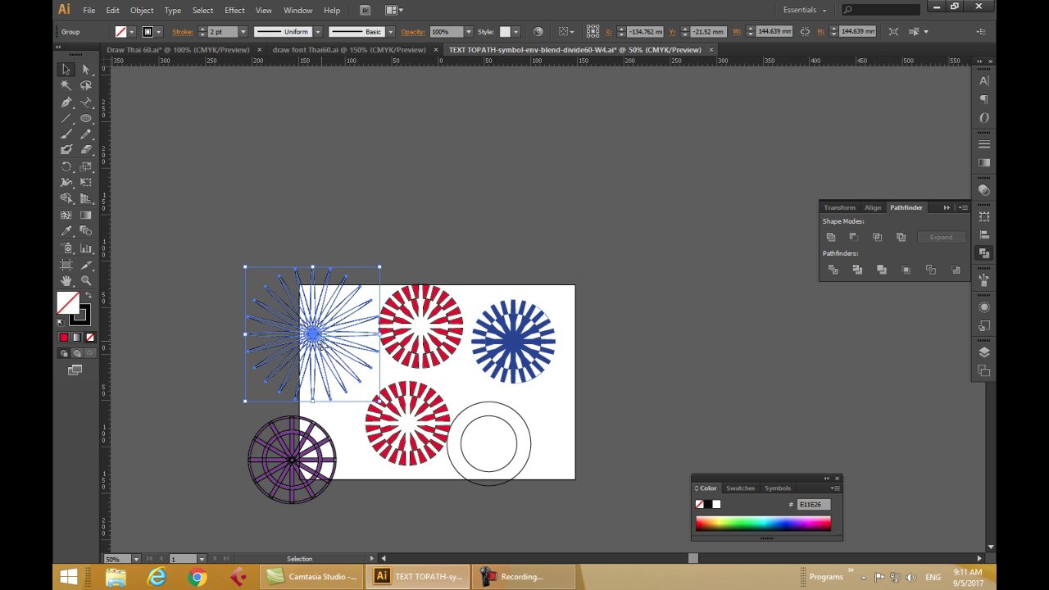
left_click(88, 301)
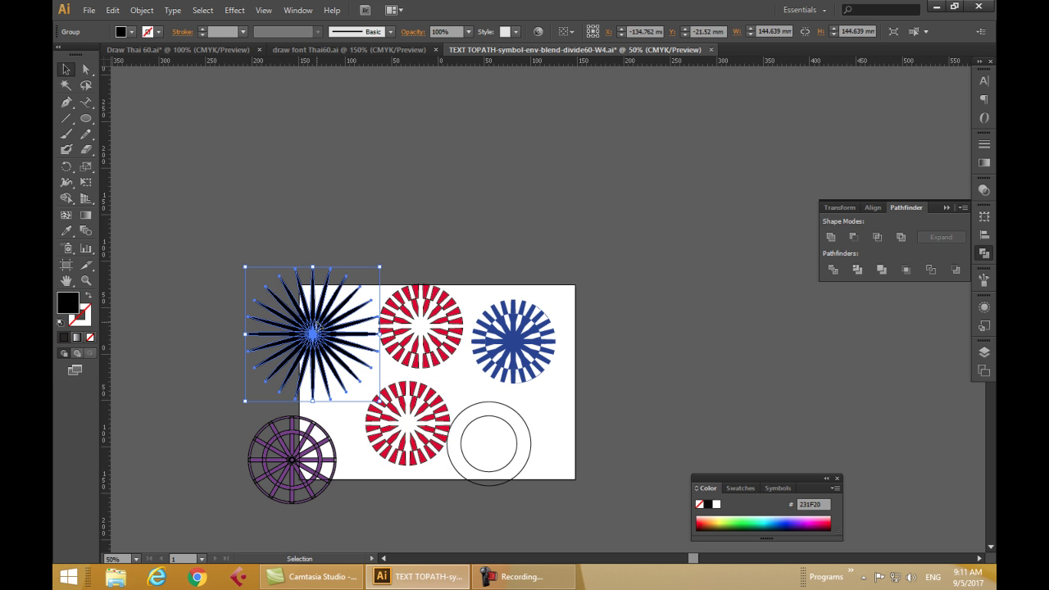
left_click(901, 237)
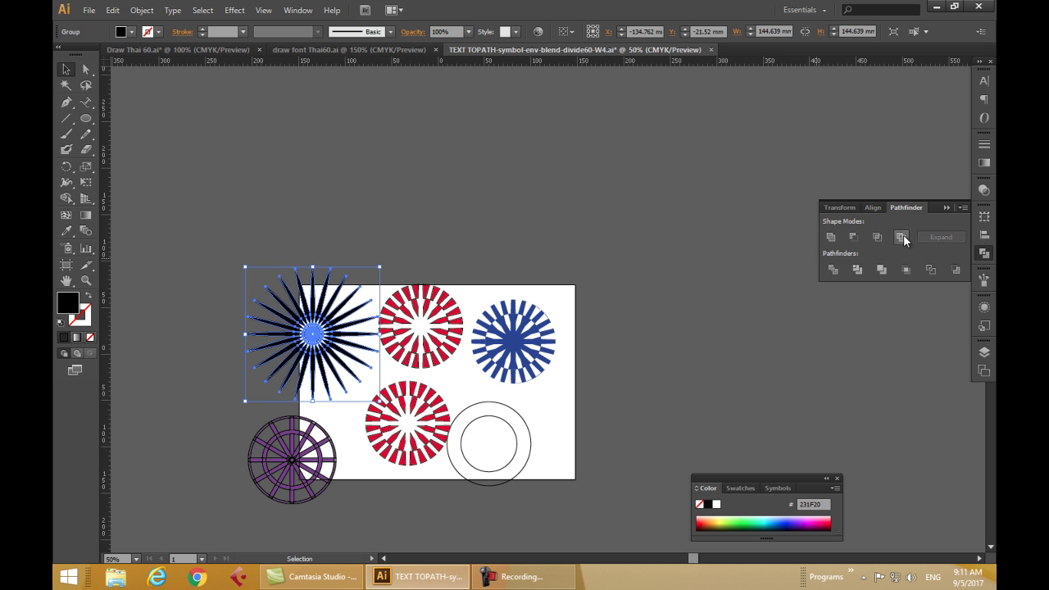
left_click(348, 310)
mouse_move(342, 308)
left_mouse_down()
mouse_move(378, 223)
mouse_move(349, 317)
left_mouse_up()
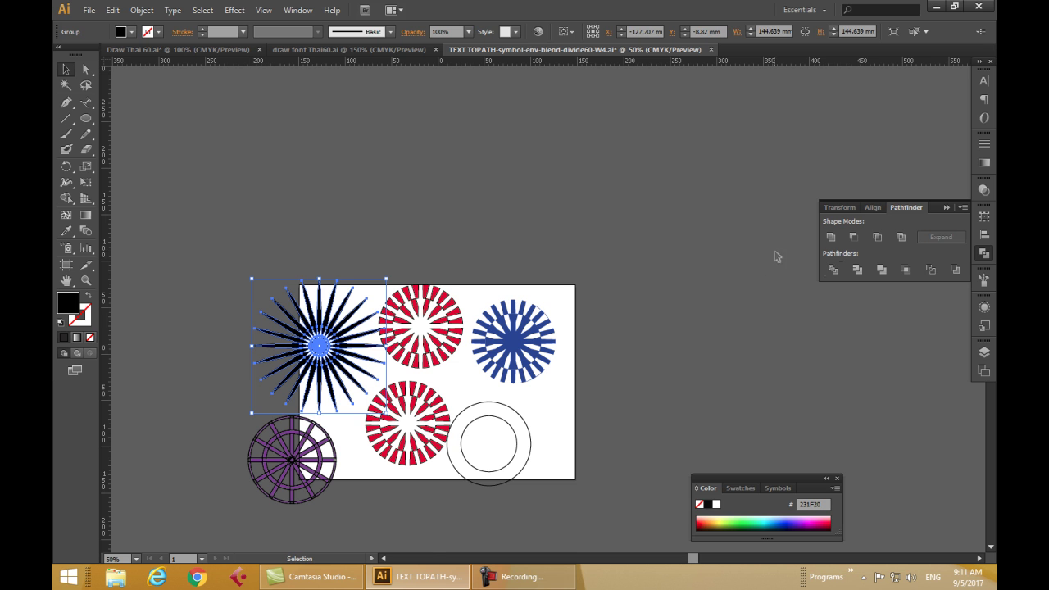
left_click(492, 576)
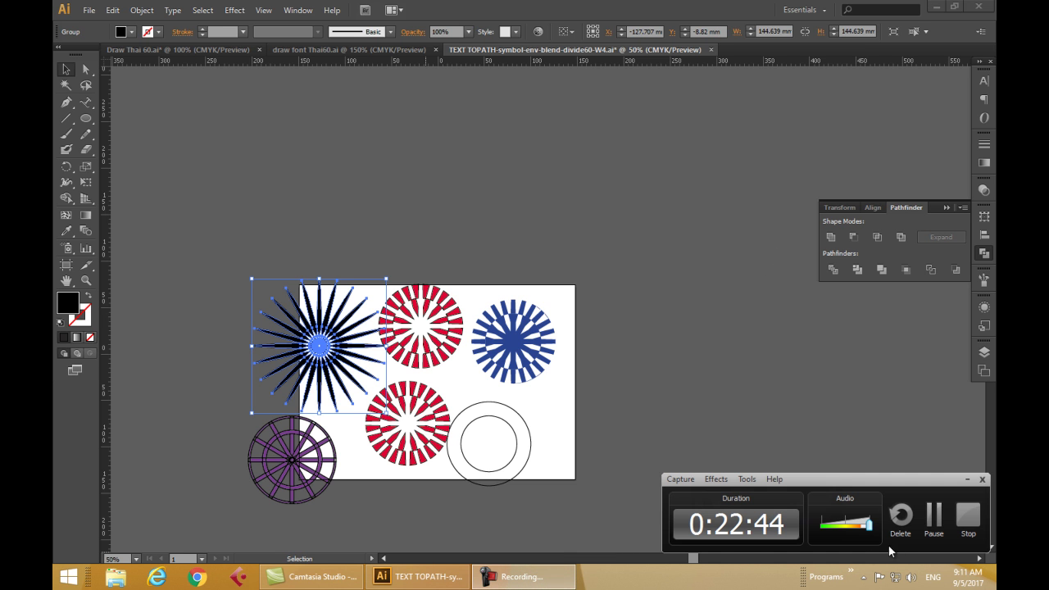